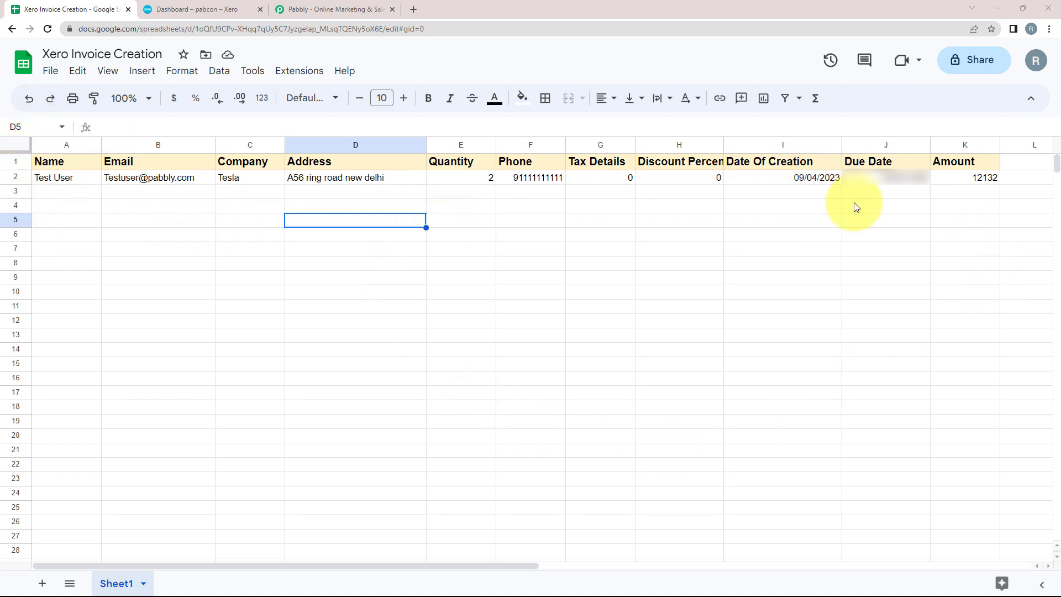
Step: Compare the Xero pabcon dashboard with the invoice spreadsheet, then switch to the Pabbly homepage
{"action": "left_click", "coordinate": [209, 8]}
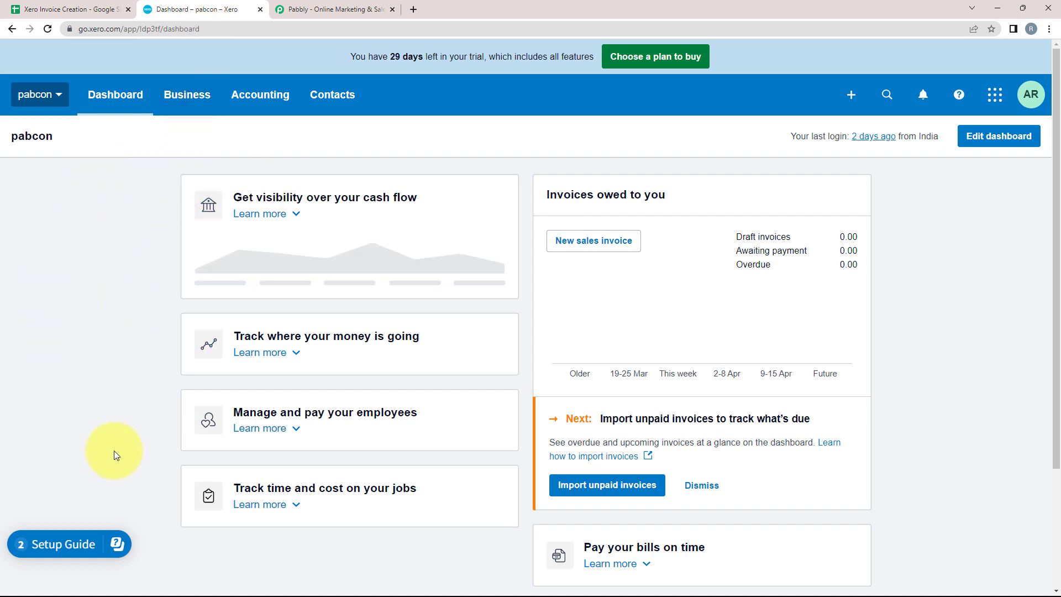
{"action": "left_click", "coordinate": [55, 7]}
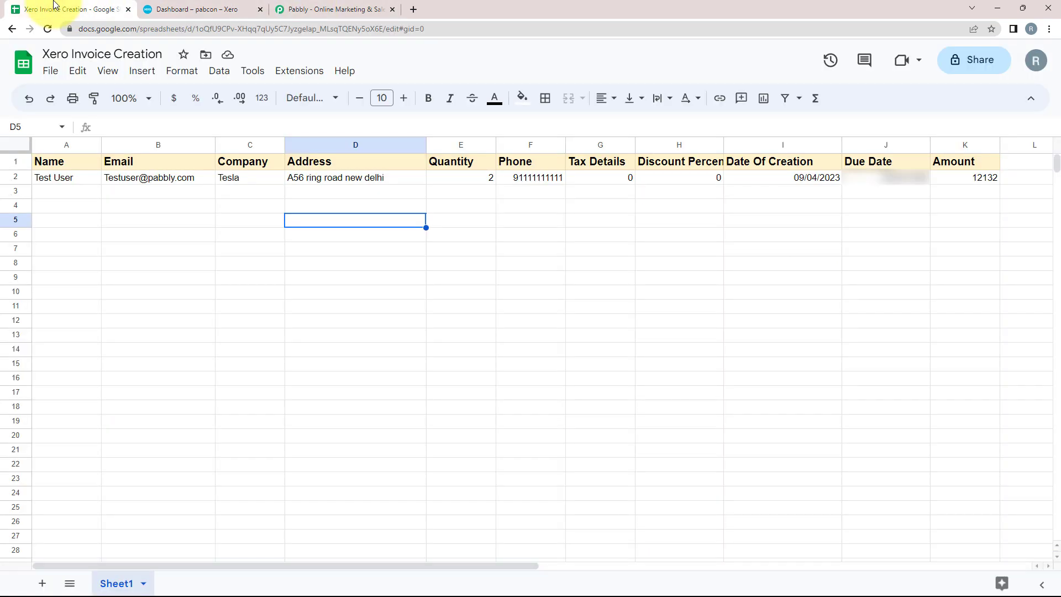
{"action": "left_click", "coordinate": [209, 9]}
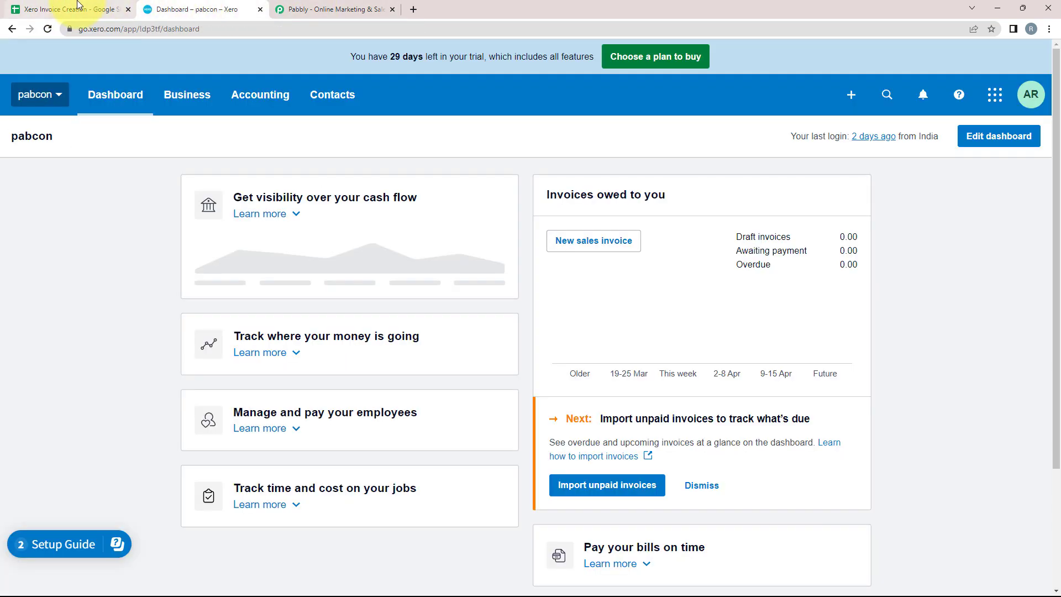
{"action": "left_click", "coordinate": [78, 6]}
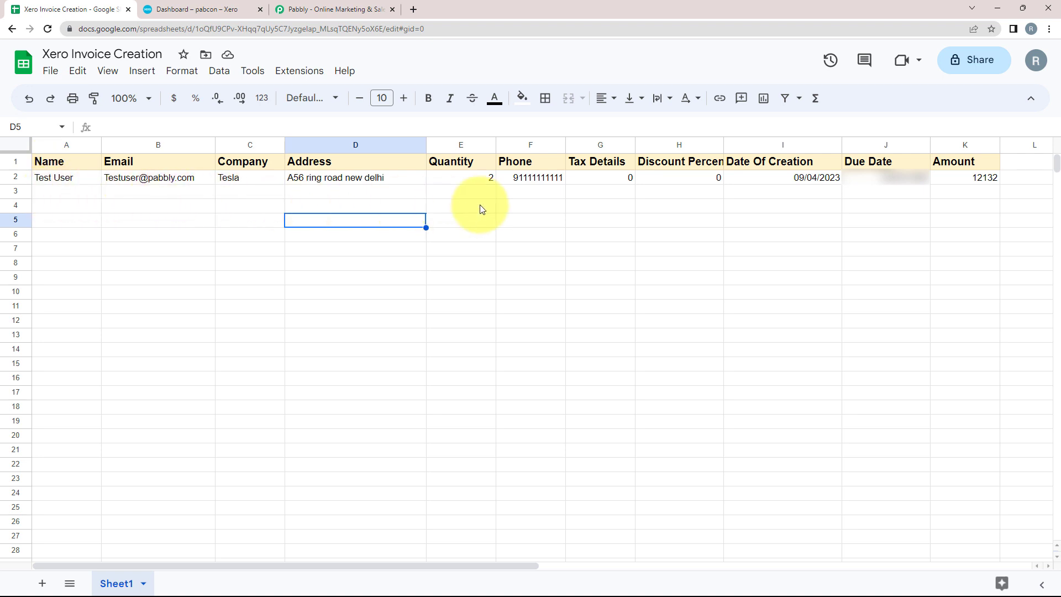
{"action": "left_click", "coordinate": [210, 8]}
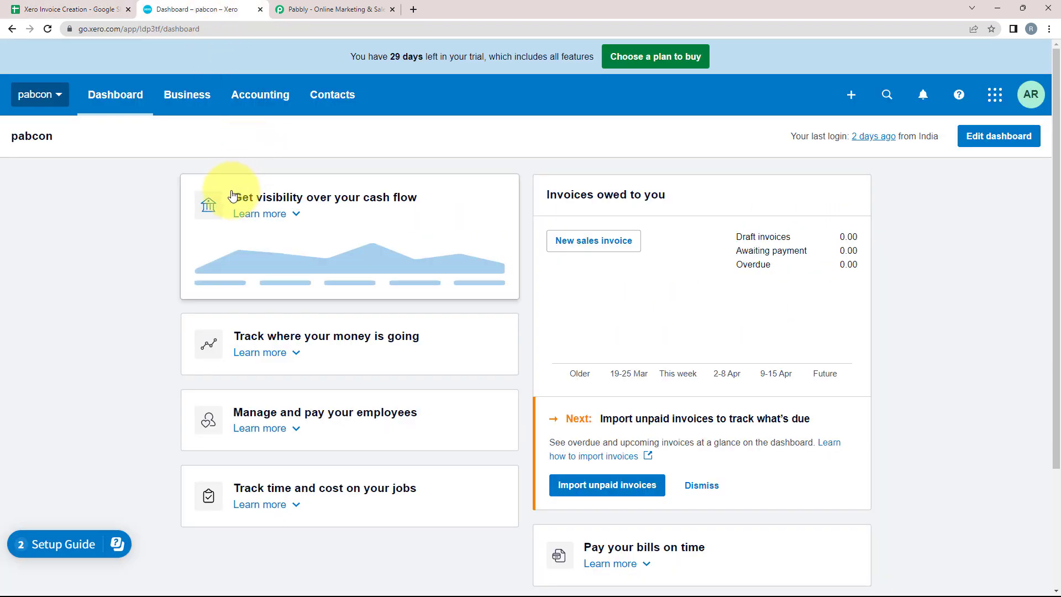
{"action": "left_click", "coordinate": [326, 9]}
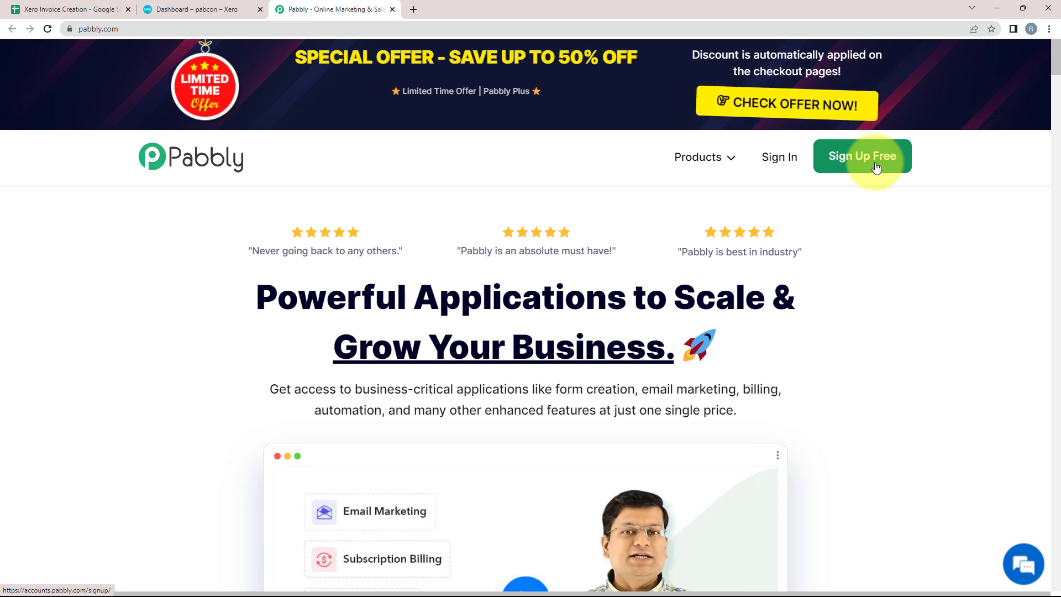
Step: Open Pabbly Connect using Access Now on the account's All Apps page
{"action": "left_click", "coordinate": [313, 178]}
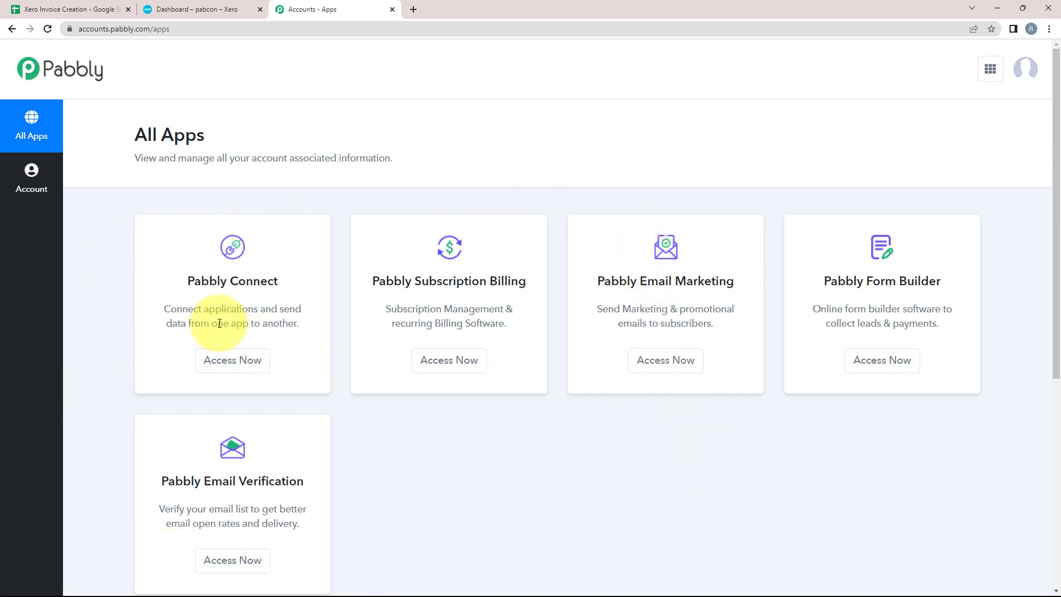
{"action": "left_click_drag", "start_coordinate": [191, 284], "coordinate": [278, 282]}
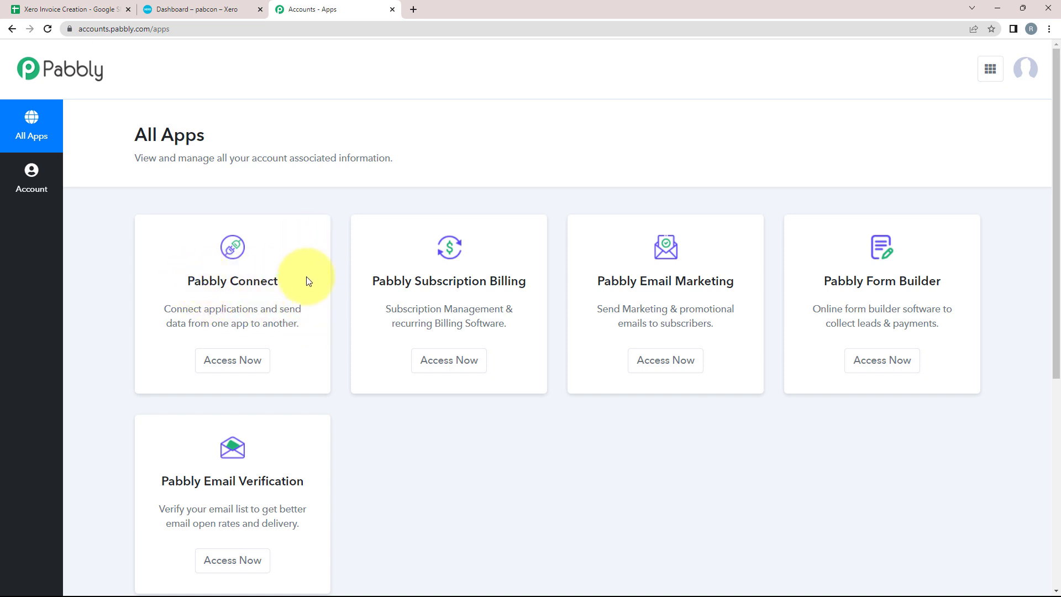
{"action": "left_click", "coordinate": [248, 365]}
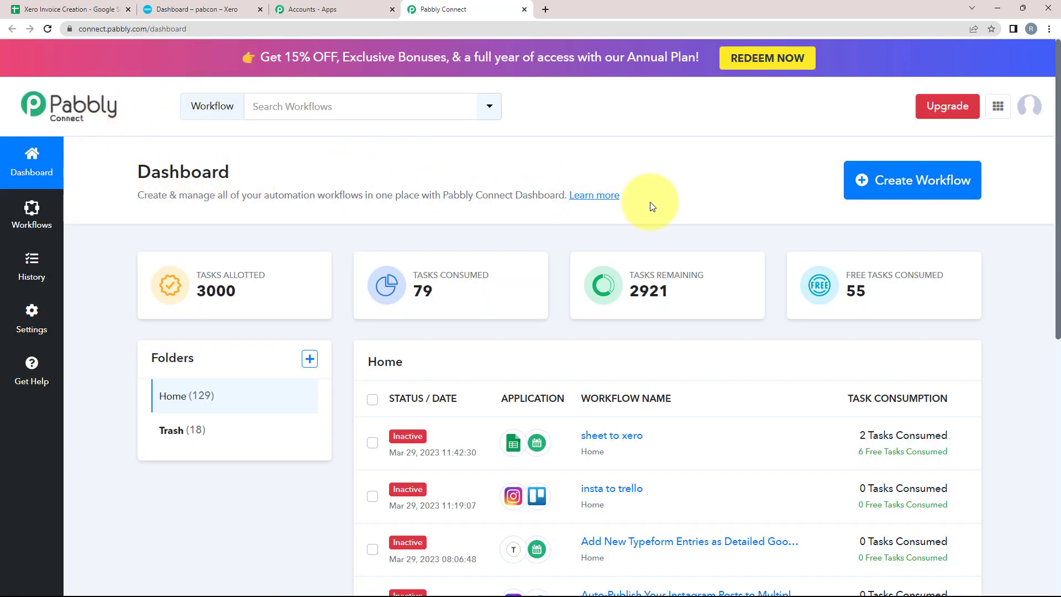
Step: Create the workflow 'Automate Invoice Creation with Google Sheets' and collapse its trigger card
{"action": "left_click", "coordinate": [918, 190]}
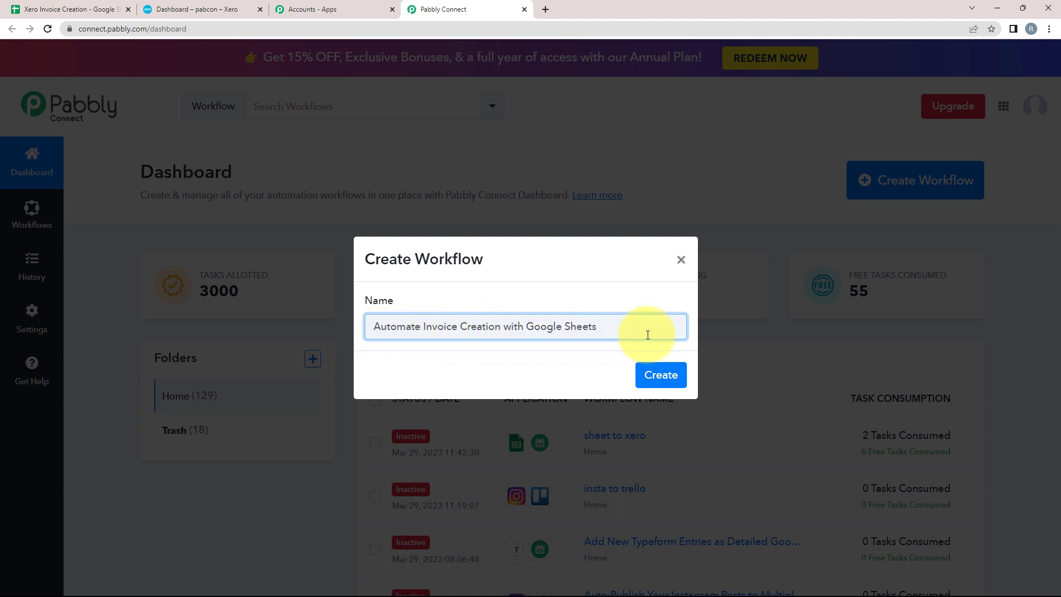
{"action": "left_click", "coordinate": [659, 374]}
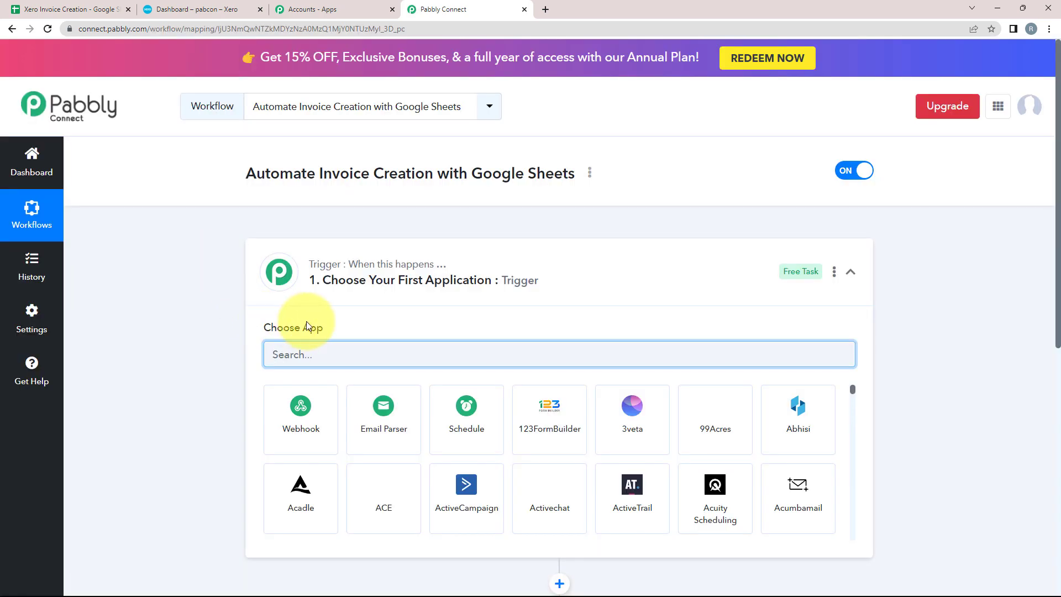
{"action": "left_click", "coordinate": [795, 284]}
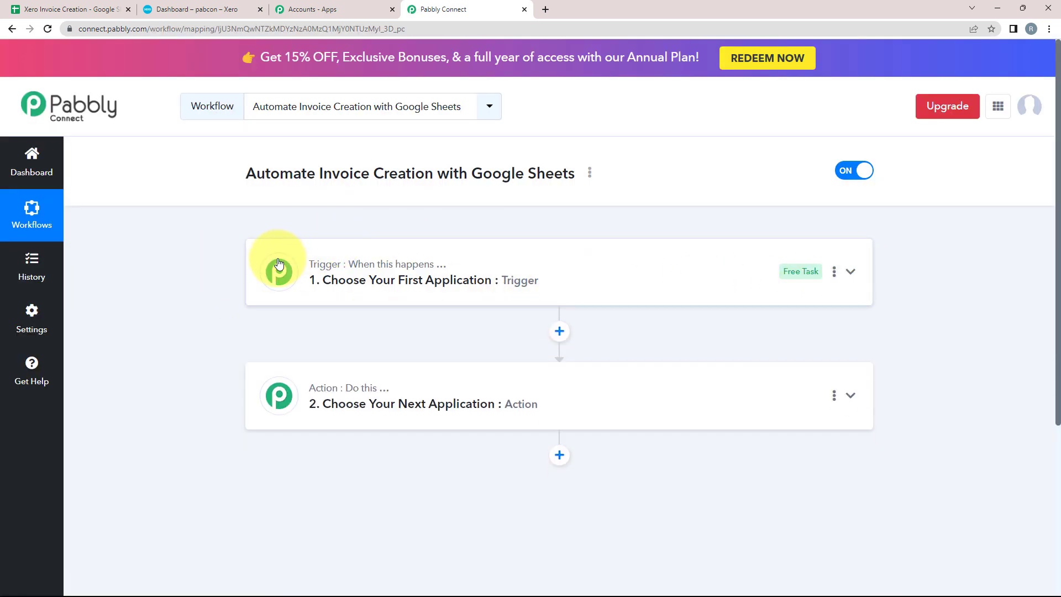
{"action": "mouse_move", "coordinate": [322, 270]}
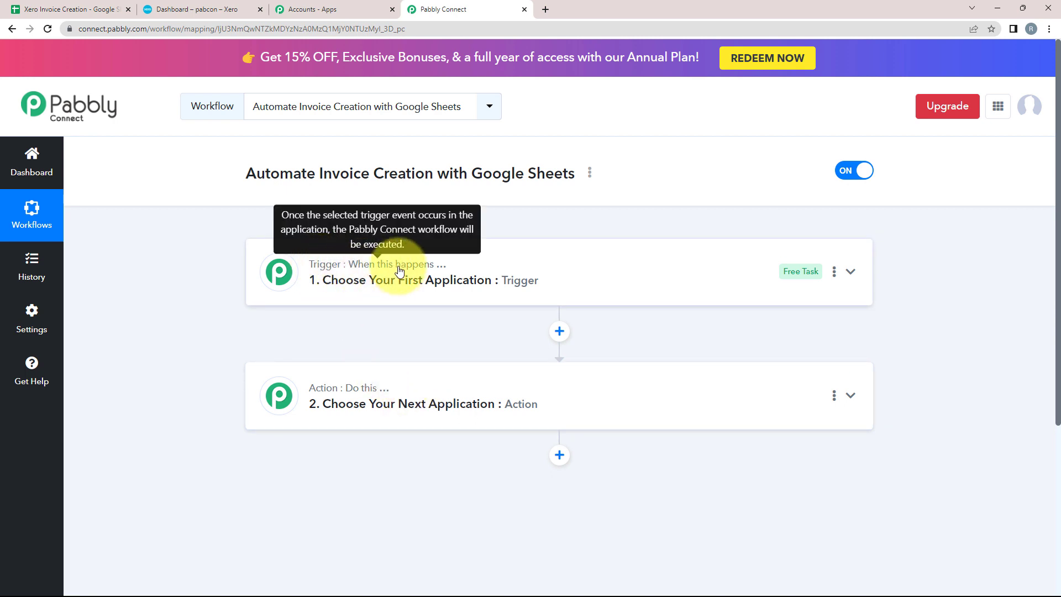
{"action": "mouse_move", "coordinate": [357, 396]}
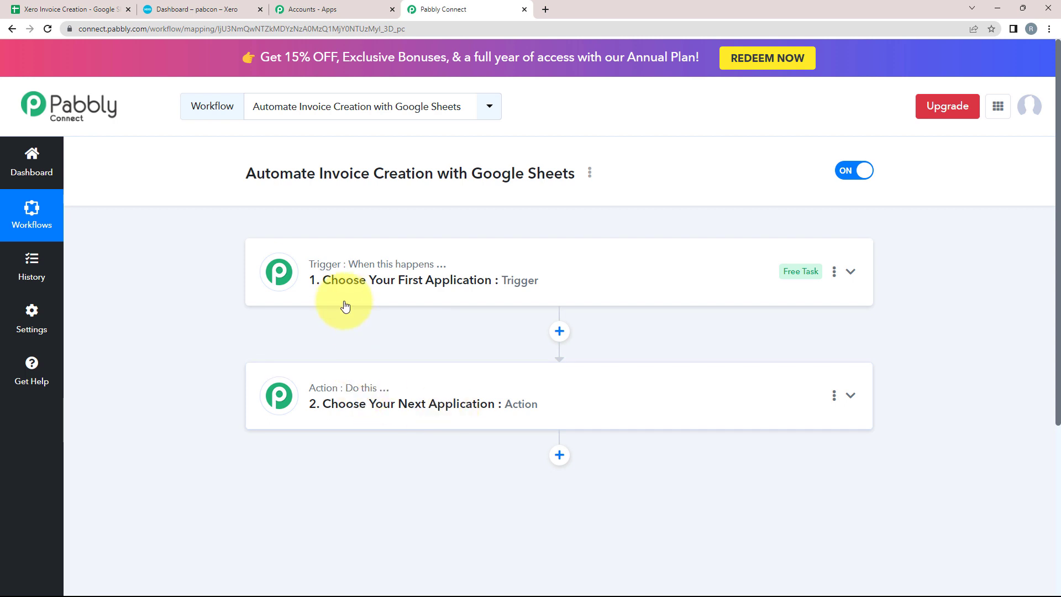
Step: Set the trigger to Google Sheets with the New or Updated Spreadsheet Row event
{"action": "left_click", "coordinate": [338, 276]}
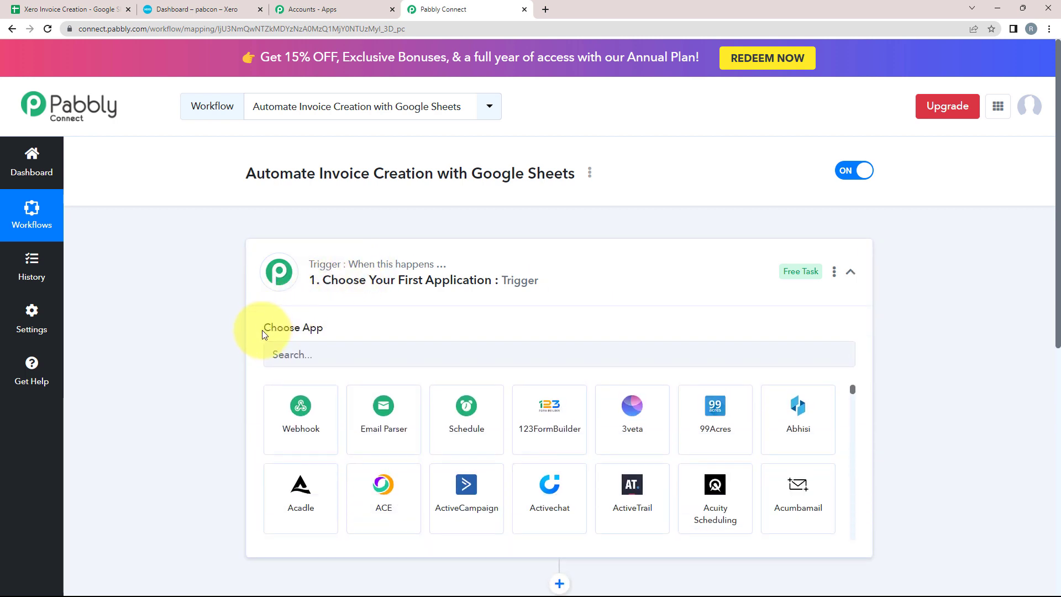
{"action": "left_click", "coordinate": [308, 356]}
{"action": "type", "text": "google sheets"}
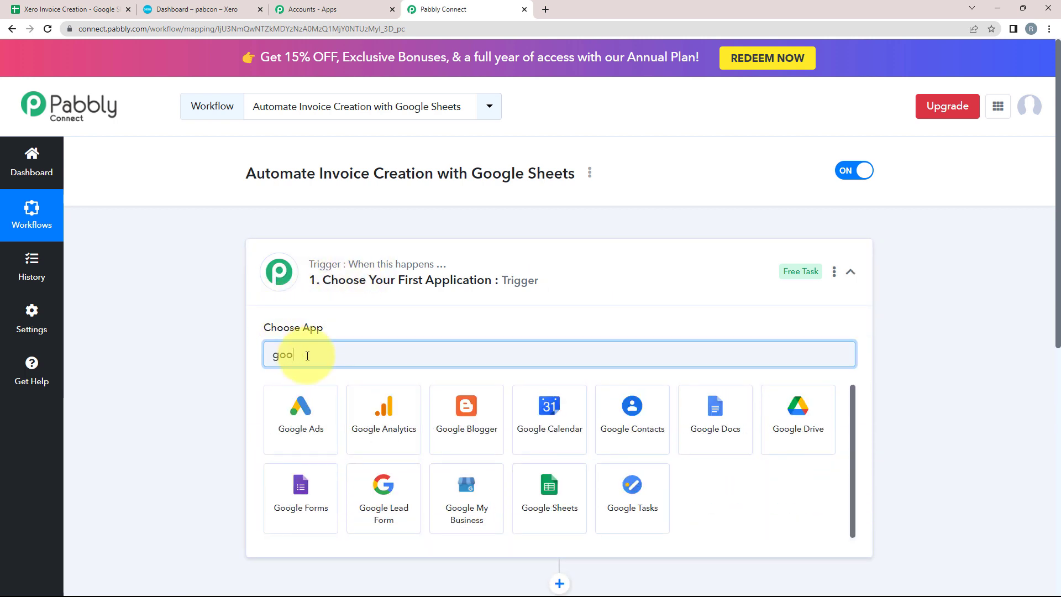
{"action": "left_click", "coordinate": [294, 396]}
{"action": "left_click", "coordinate": [279, 414]}
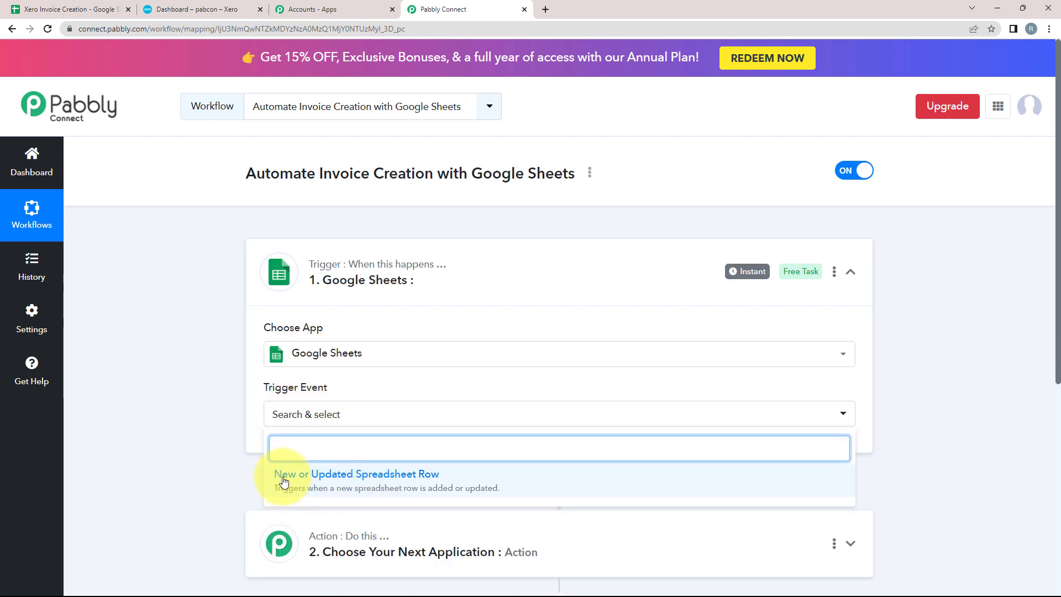
{"action": "left_click", "coordinate": [336, 484]}
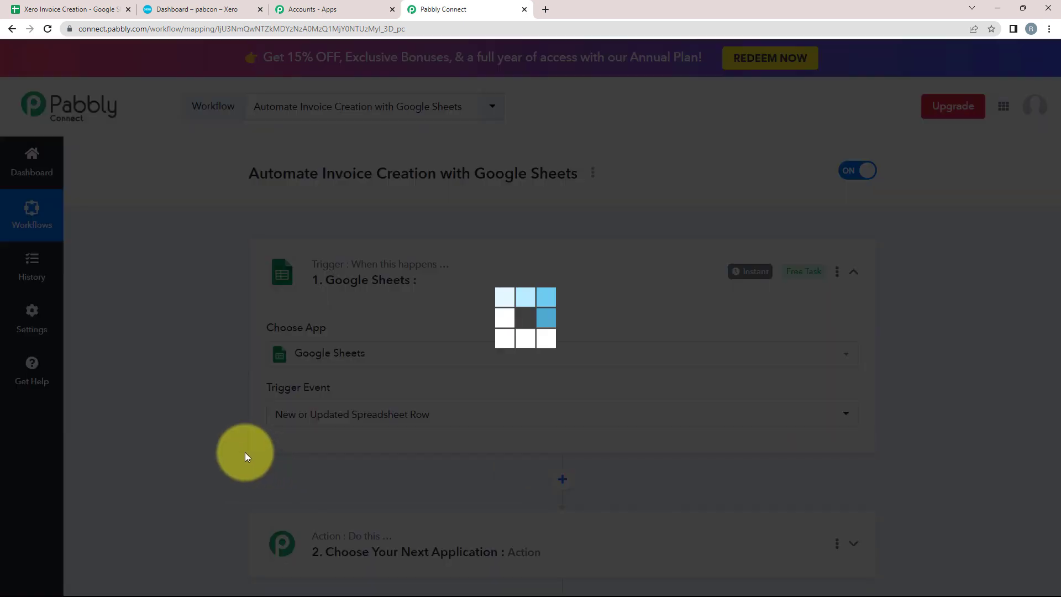
Step: Copy the trigger's webhook URL and review the listed setup instructions
{"action": "scroll", "coordinate": [175, 367], "scroll_direction": "down", "scroll_amount": 2}
{"action": "scroll", "coordinate": [175, 367], "scroll_direction": "down", "scroll_amount": 2}
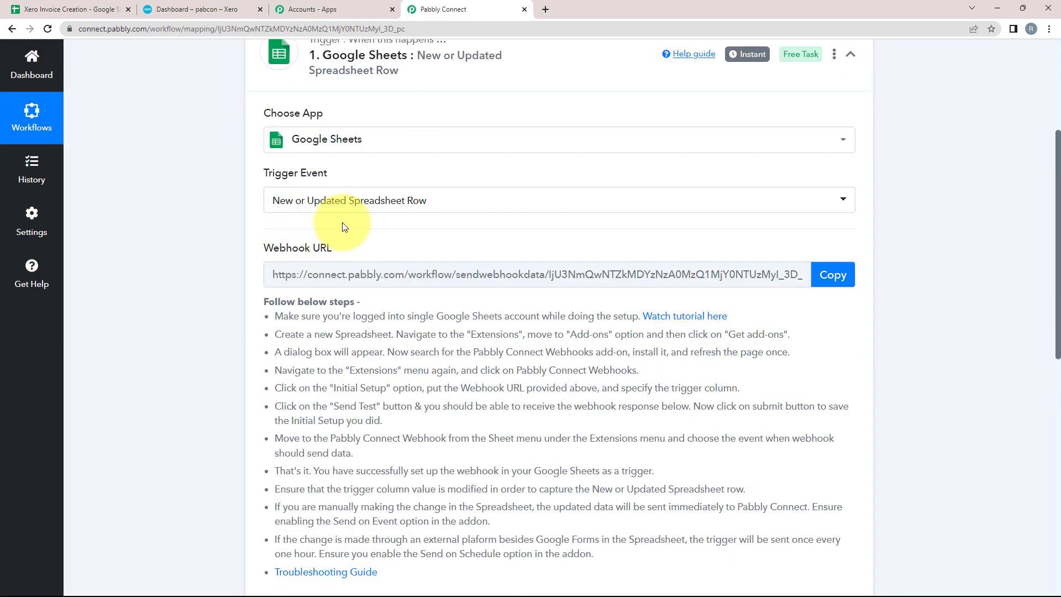
{"action": "left_click_drag", "start_coordinate": [264, 252], "coordinate": [397, 243]}
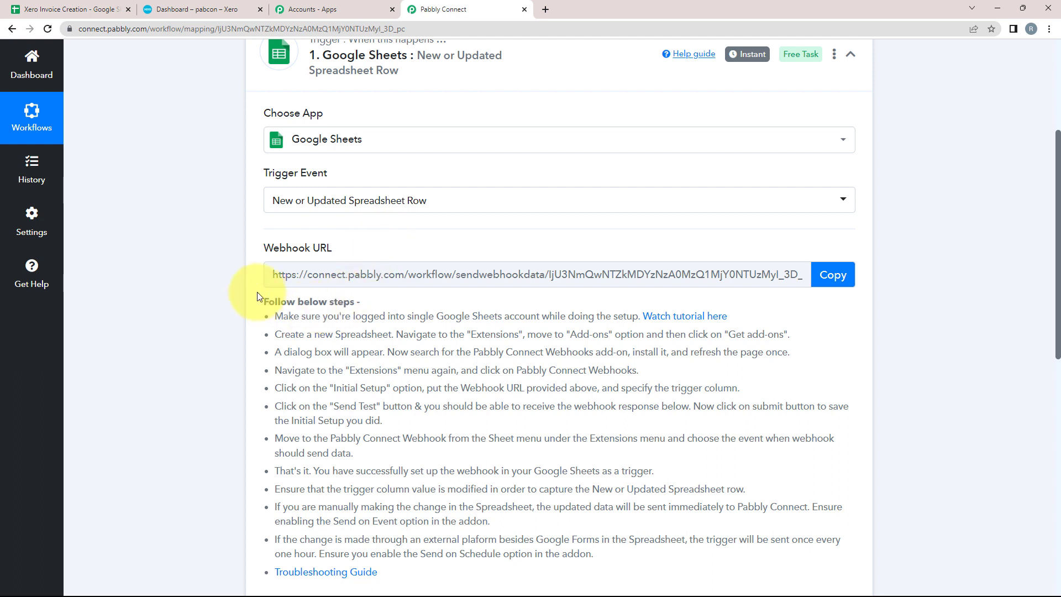
{"action": "triple_click", "coordinate": [265, 250]}
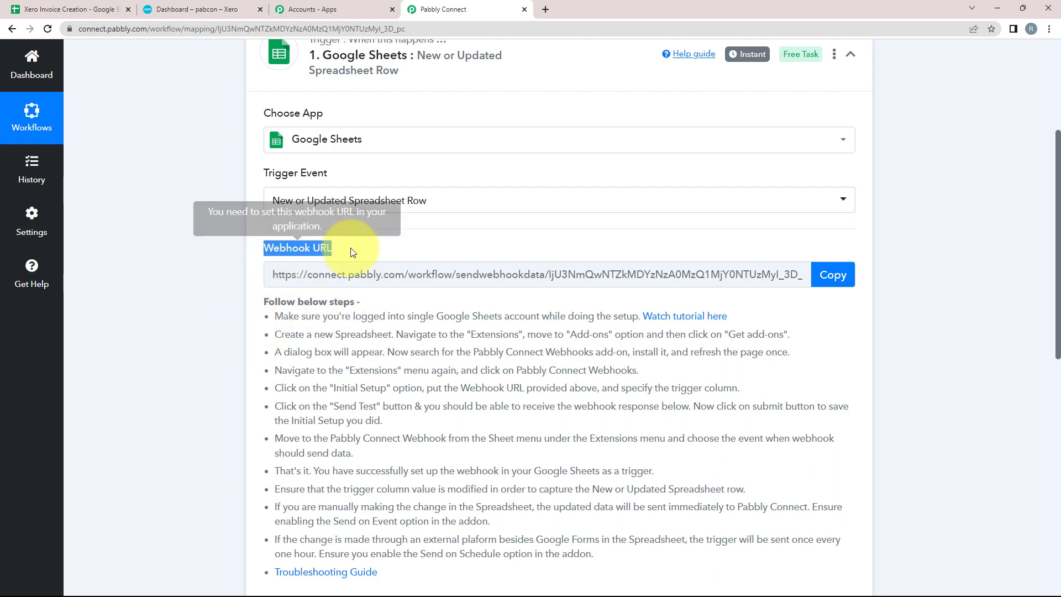
{"action": "left_click", "coordinate": [231, 230]}
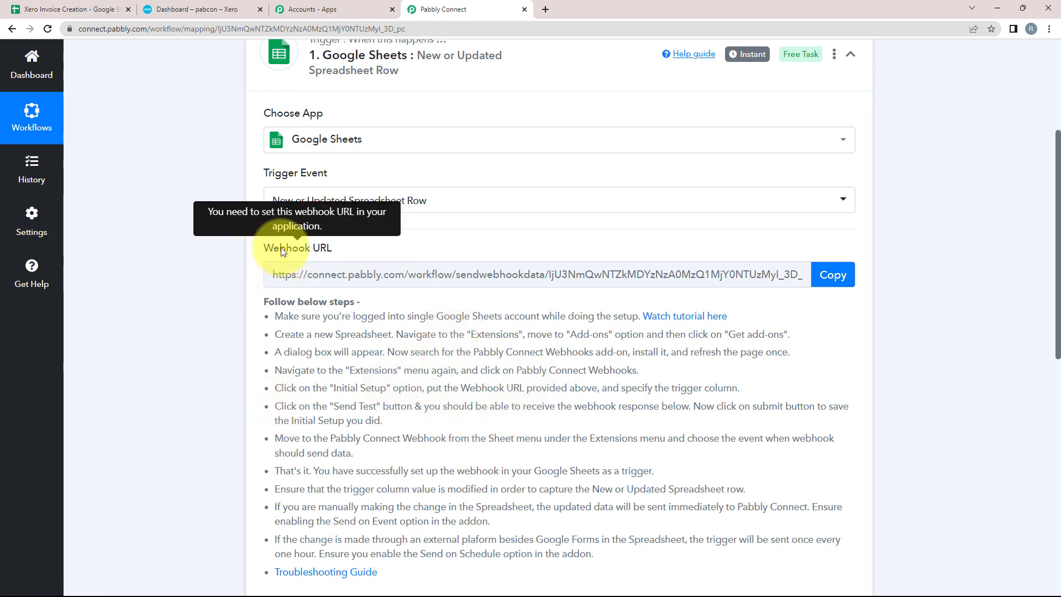
{"action": "left_click", "coordinate": [840, 285]}
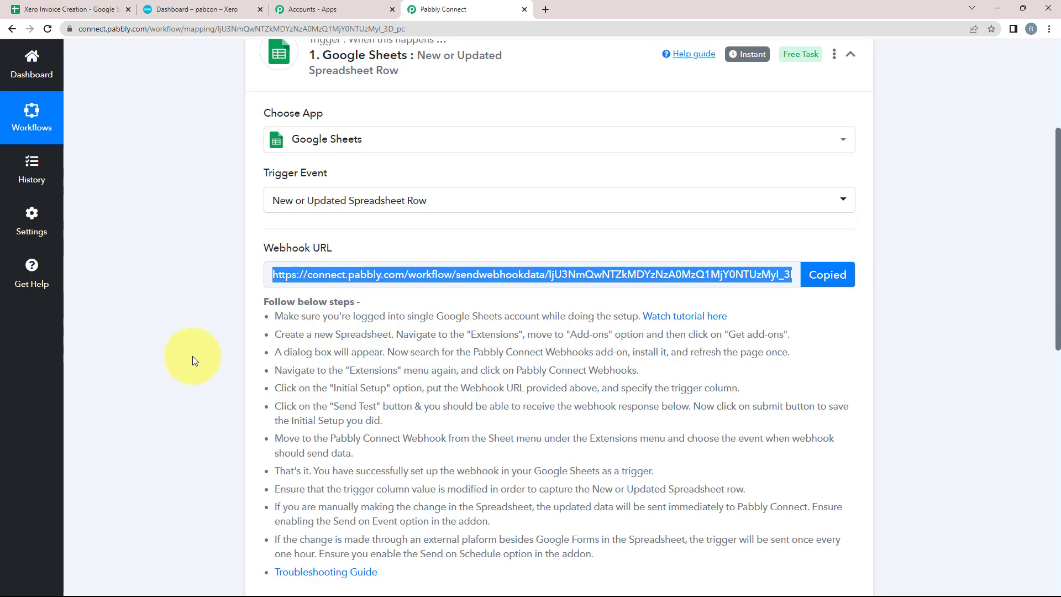
{"action": "scroll", "coordinate": [192, 356], "scroll_direction": "down", "scroll_amount": 2}
{"action": "left_click_drag", "start_coordinate": [271, 203], "coordinate": [619, 445]}
{"action": "left_click", "coordinate": [614, 448]}
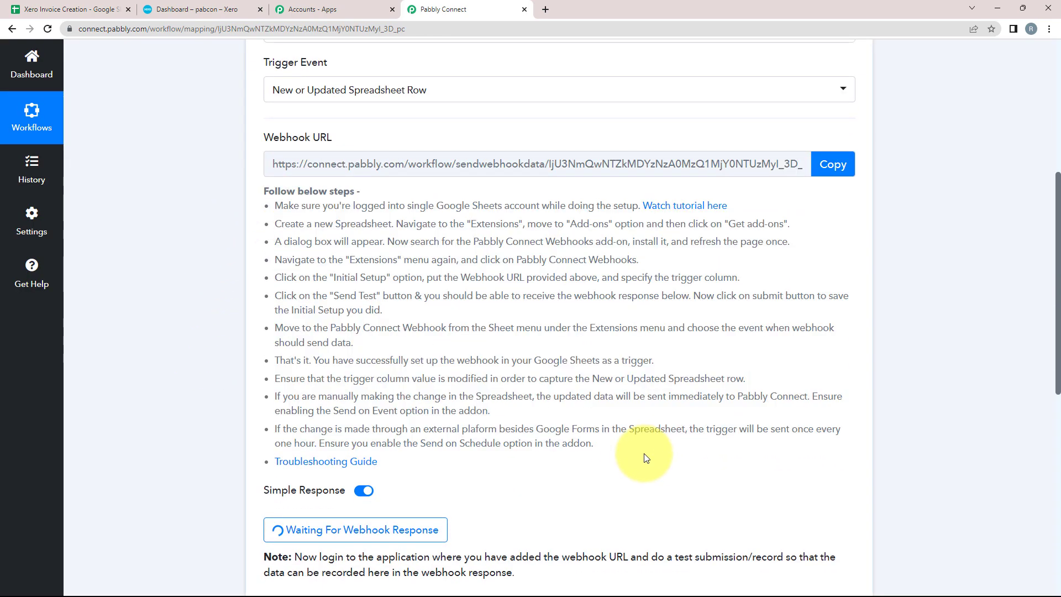
{"action": "scroll", "coordinate": [324, 416], "scroll_direction": "up", "scroll_amount": 1}
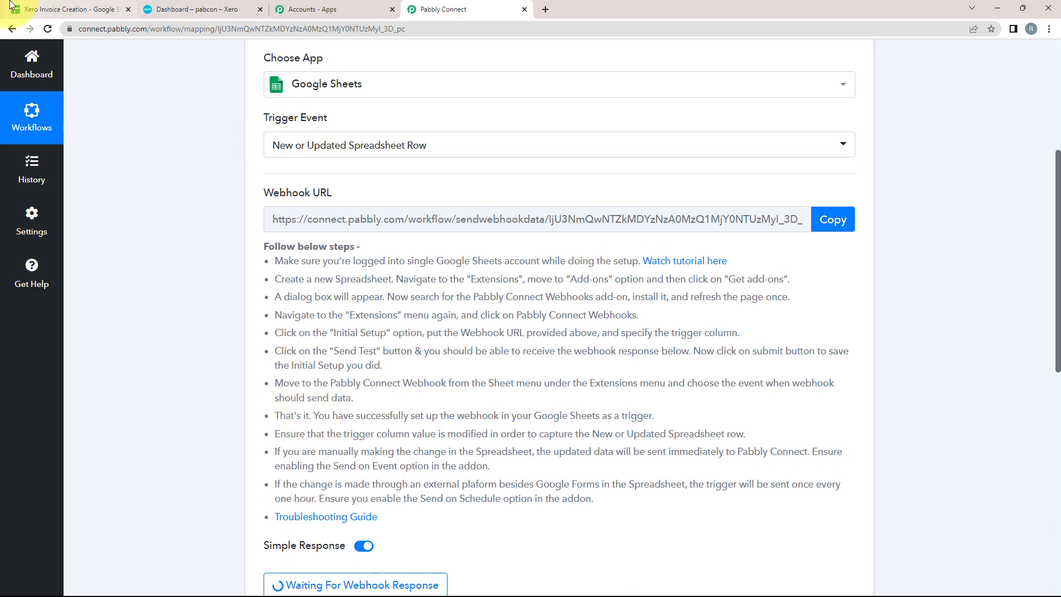
{"action": "left_click", "coordinate": [35, 6]}
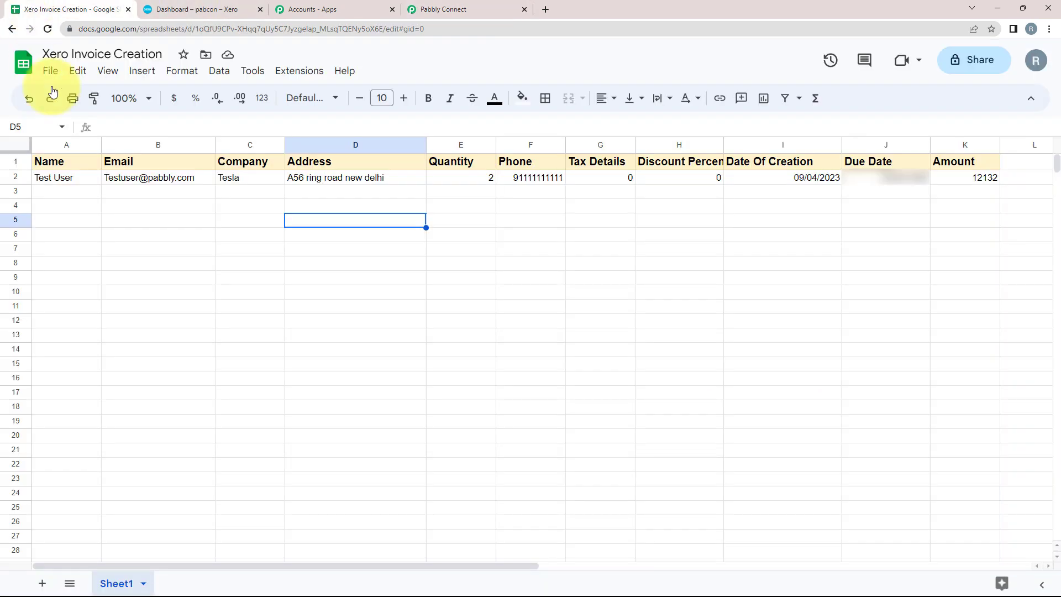
Step: Search the add-ons Marketplace for 'pabb' and confirm Pabbly Connect Webhooks is already installed
{"action": "left_click", "coordinate": [44, 54]}
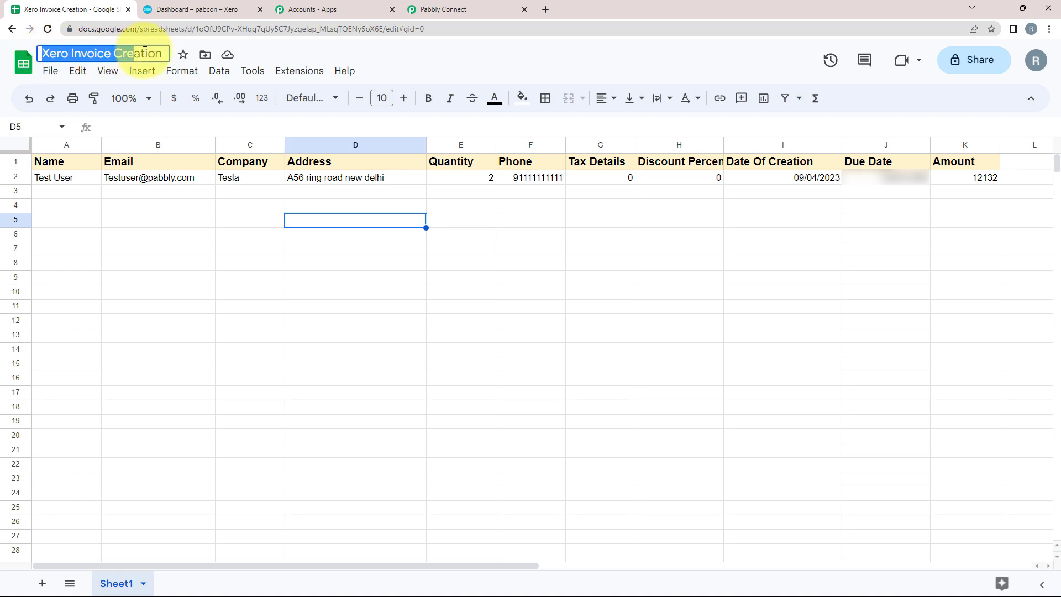
{"action": "left_click", "coordinate": [161, 264]}
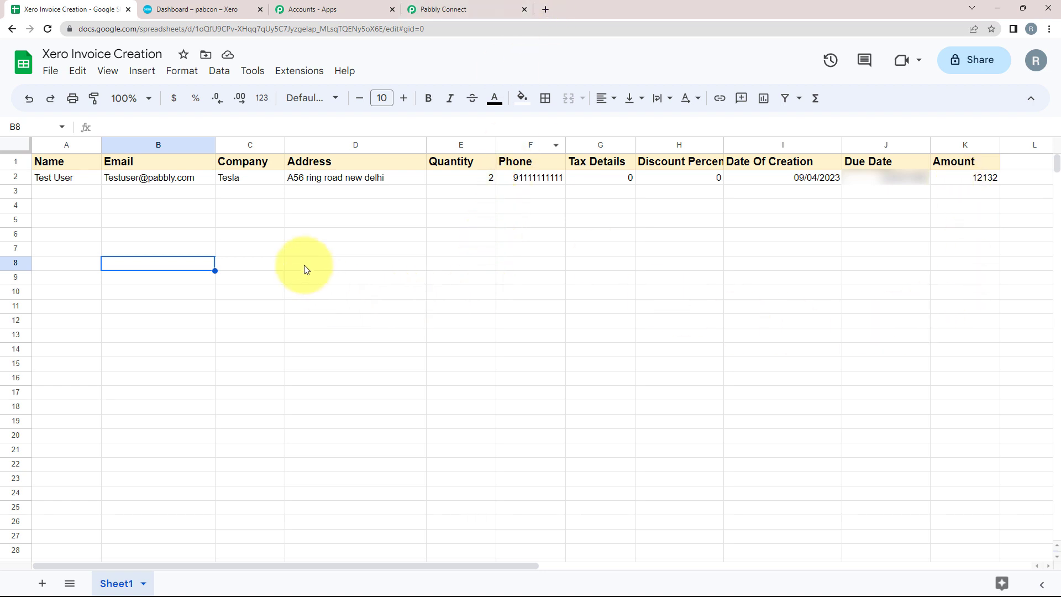
{"action": "left_click", "coordinate": [293, 70]}
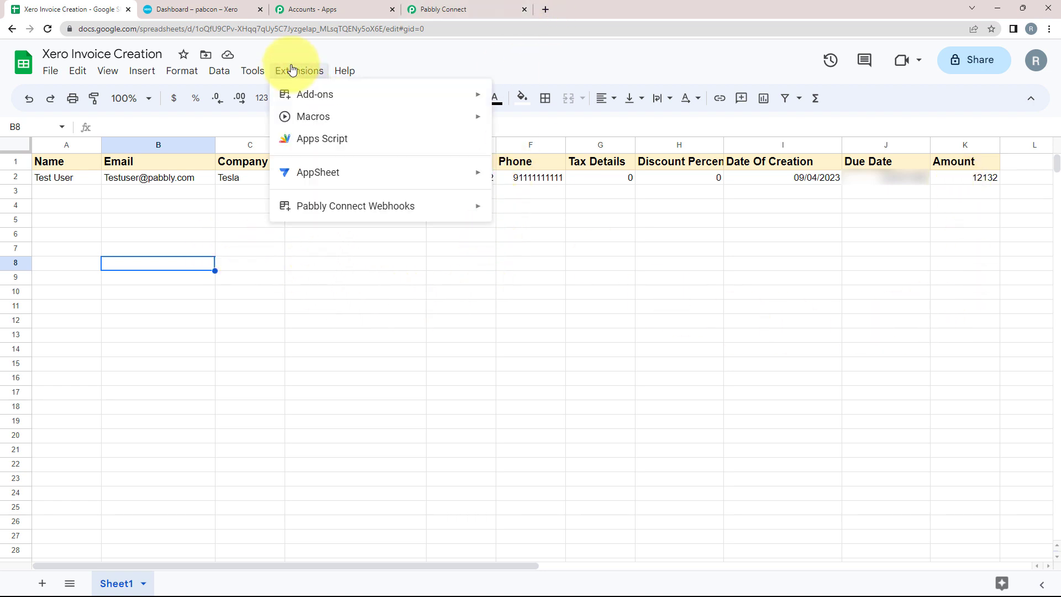
{"action": "mouse_move", "coordinate": [307, 101]}
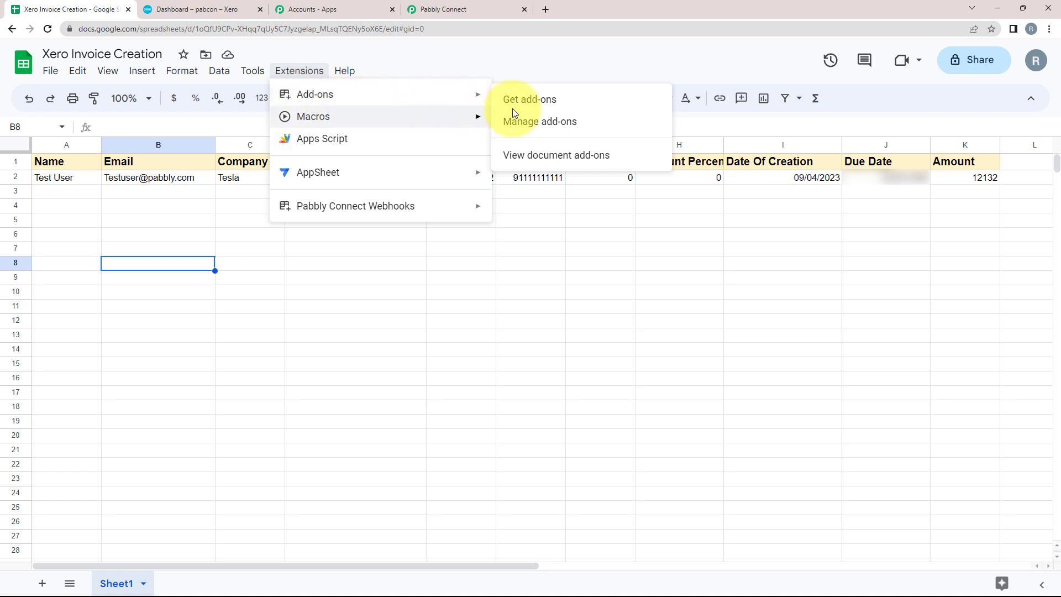
{"action": "left_click", "coordinate": [544, 97]}
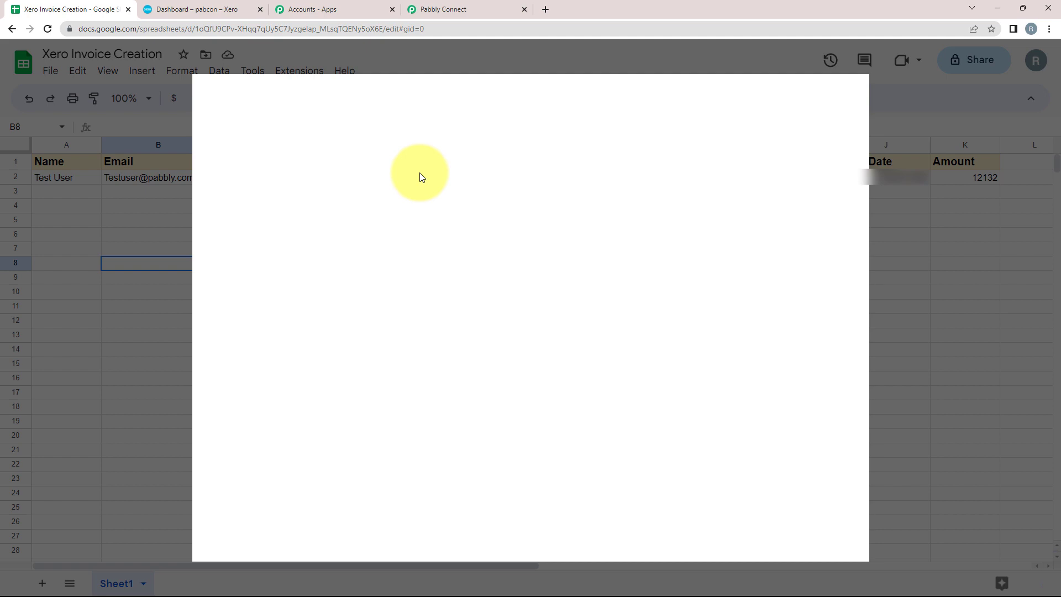
{"action": "left_click", "coordinate": [552, 100]}
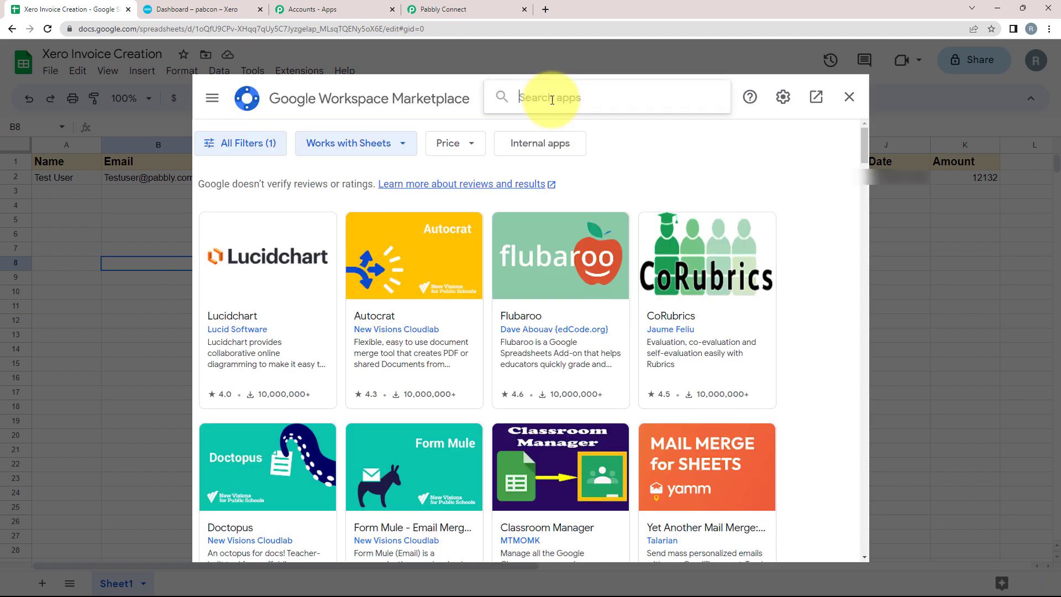
{"action": "type", "text": "pabbly"}
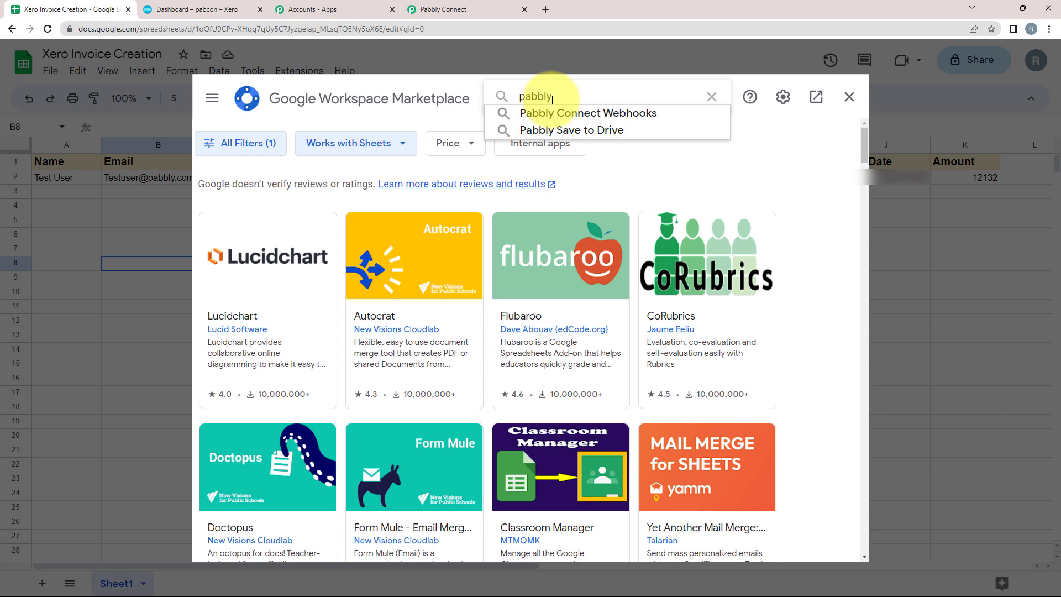
{"action": "left_click", "coordinate": [563, 113]}
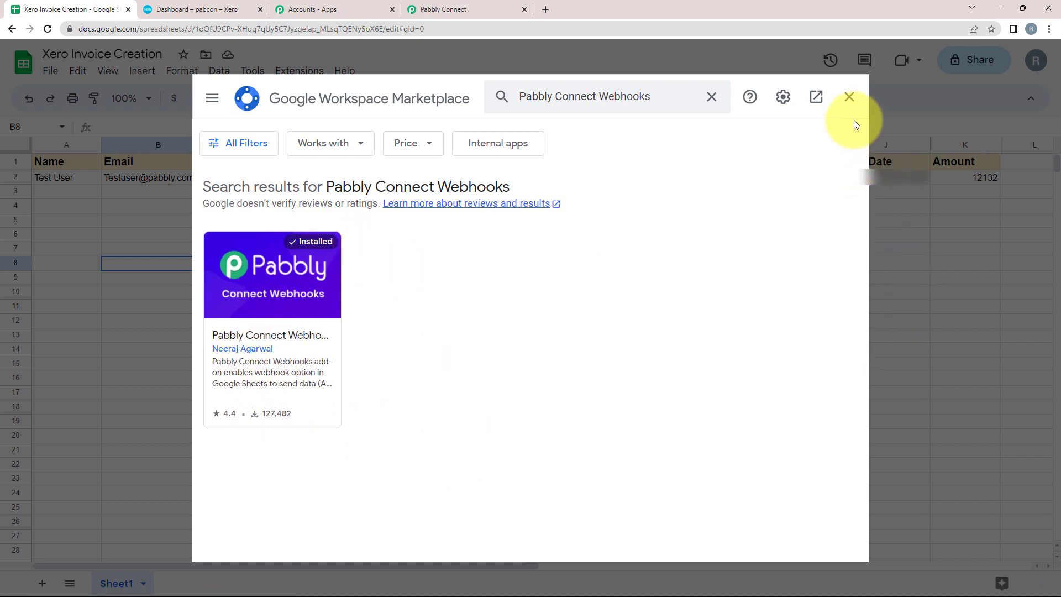
{"action": "left_click", "coordinate": [849, 96]}
{"action": "left_click", "coordinate": [287, 71]}
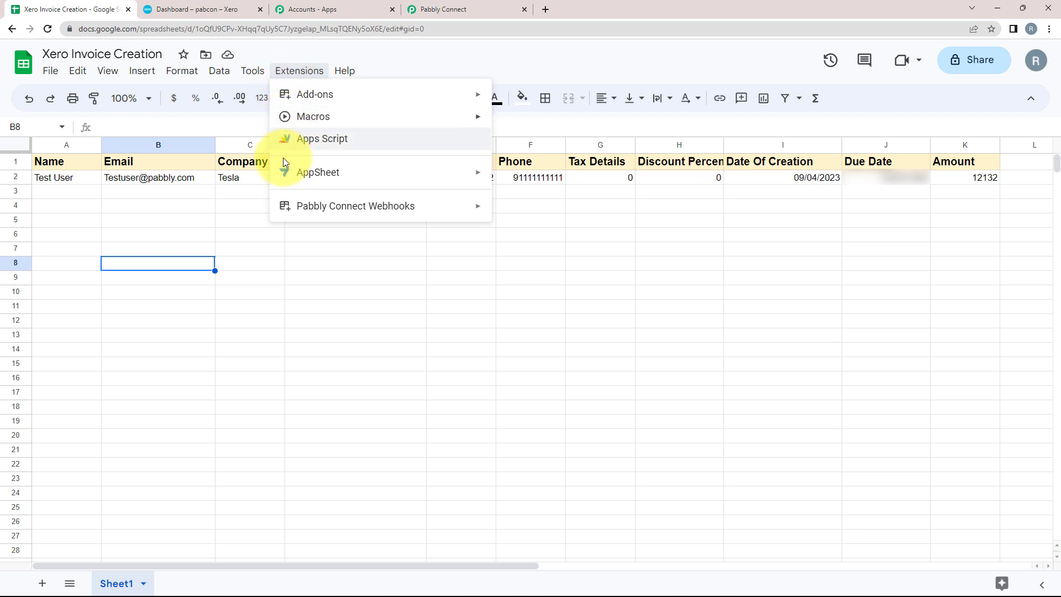
Step: Paste the Pabbly workflow's webhook URL into the add-on's Initial Setup dialog
{"action": "mouse_move", "coordinate": [392, 210]}
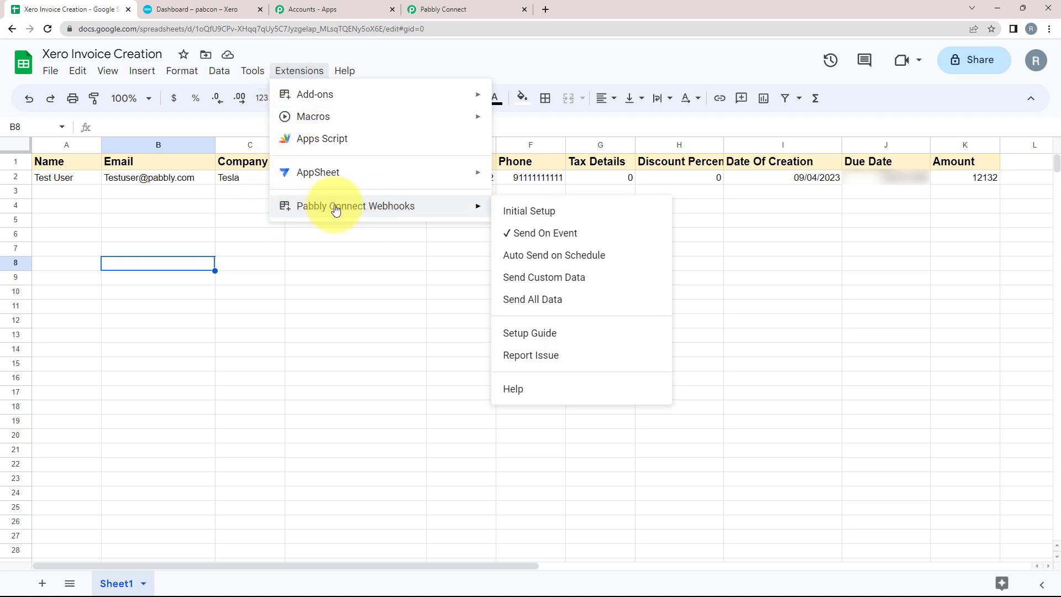
{"action": "left_click", "coordinate": [522, 220]}
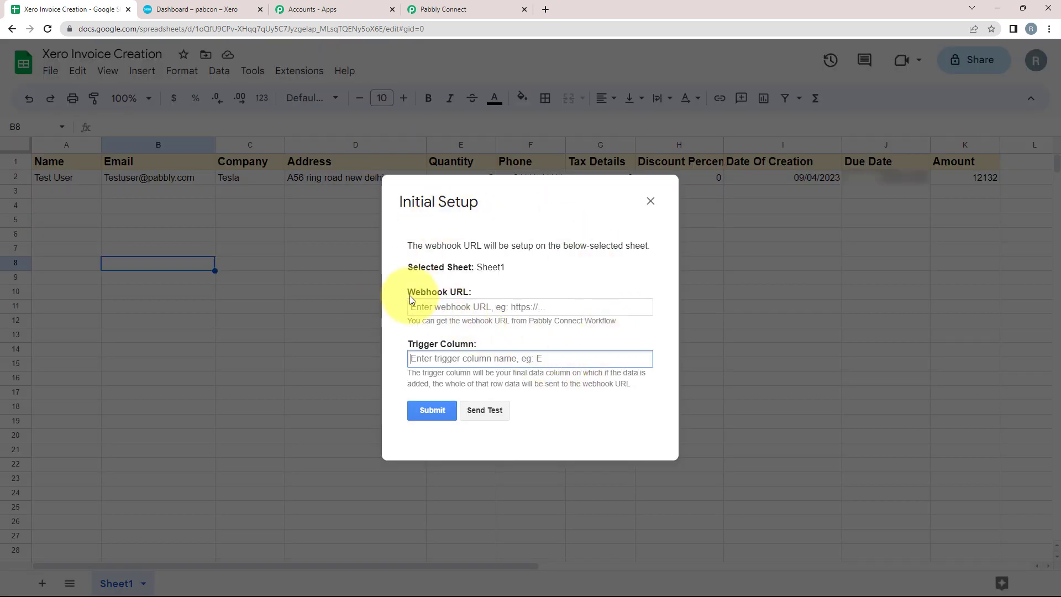
{"action": "left_click_drag", "start_coordinate": [495, 286], "coordinate": [440, 336]}
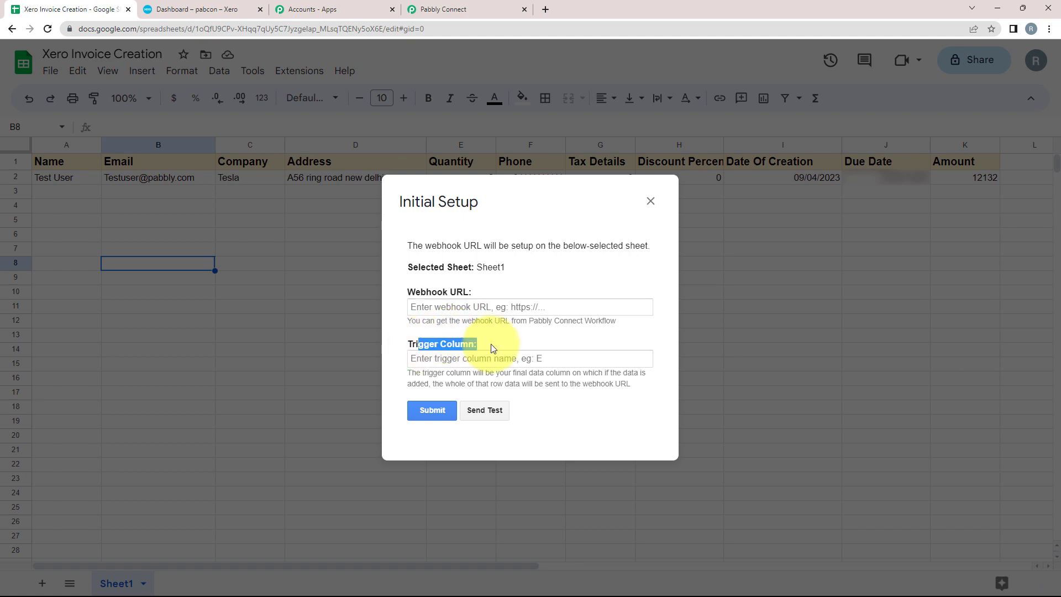
{"action": "left_click", "coordinate": [415, 311]}
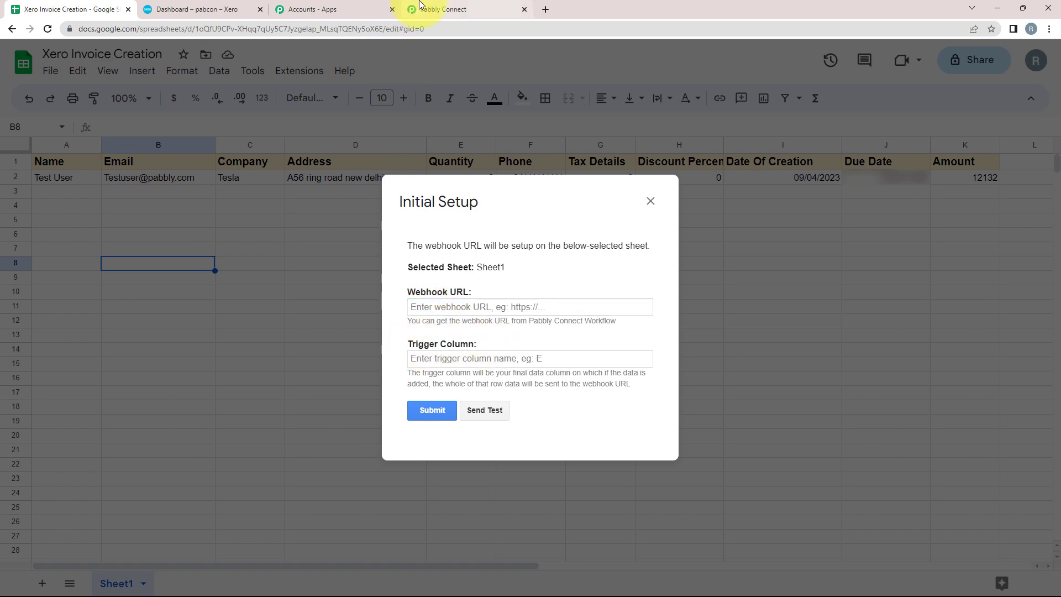
{"action": "left_click", "coordinate": [420, 6]}
{"action": "mouse_move", "coordinate": [266, 199]}
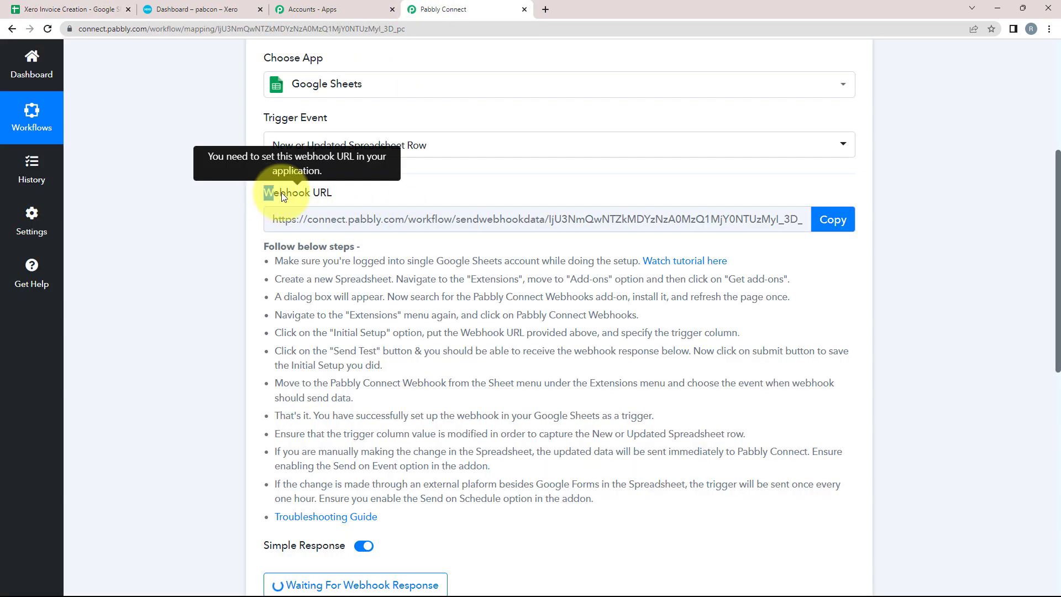
{"action": "left_click_drag", "start_coordinate": [327, 193], "coordinate": [343, 193]}
{"action": "left_click", "coordinate": [344, 192]}
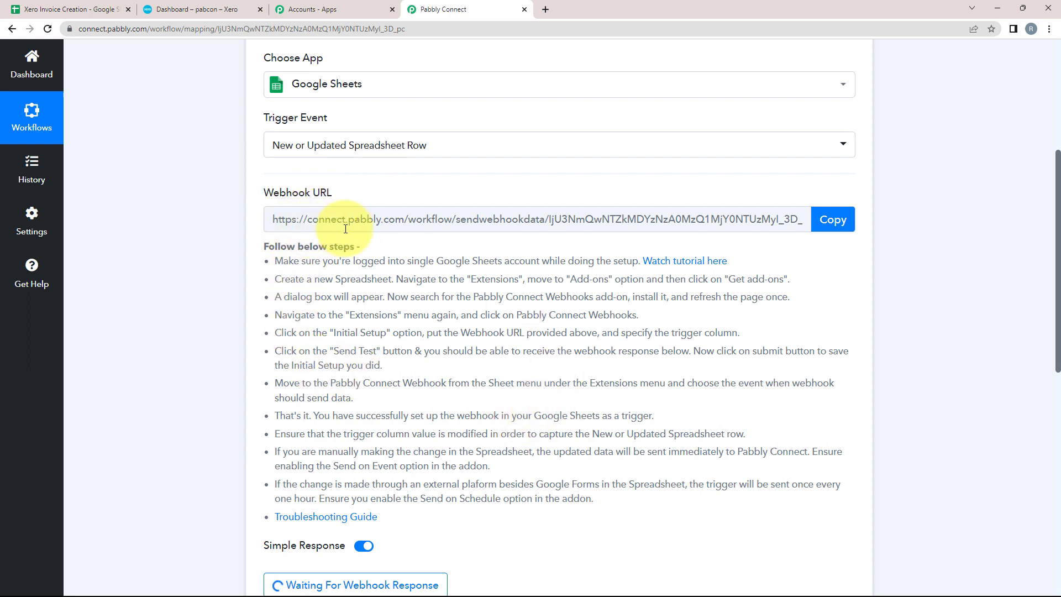
{"action": "left_click", "coordinate": [833, 220]}
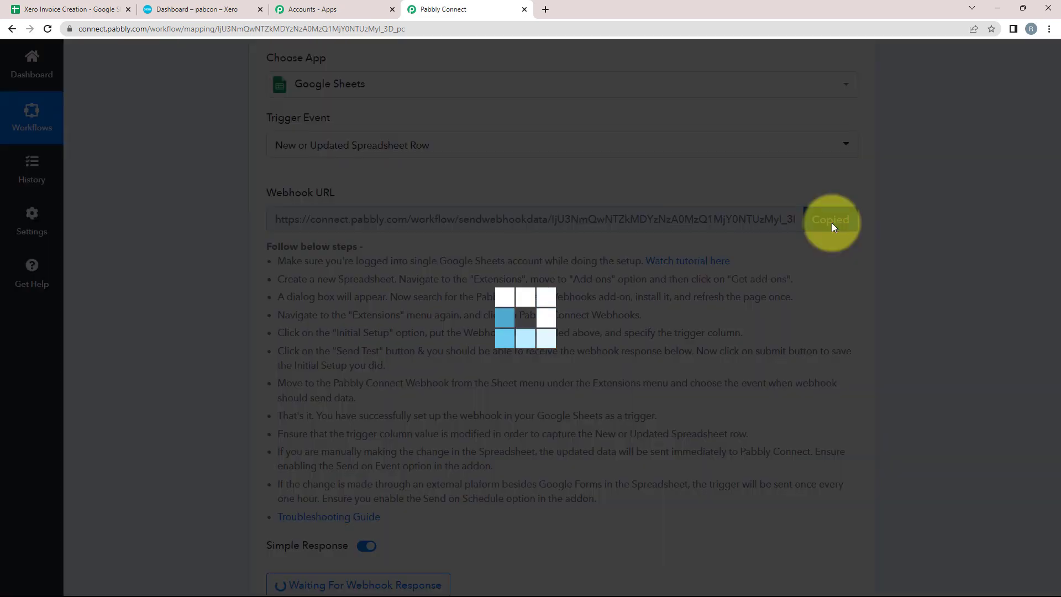
{"action": "left_click", "coordinate": [71, 9]}
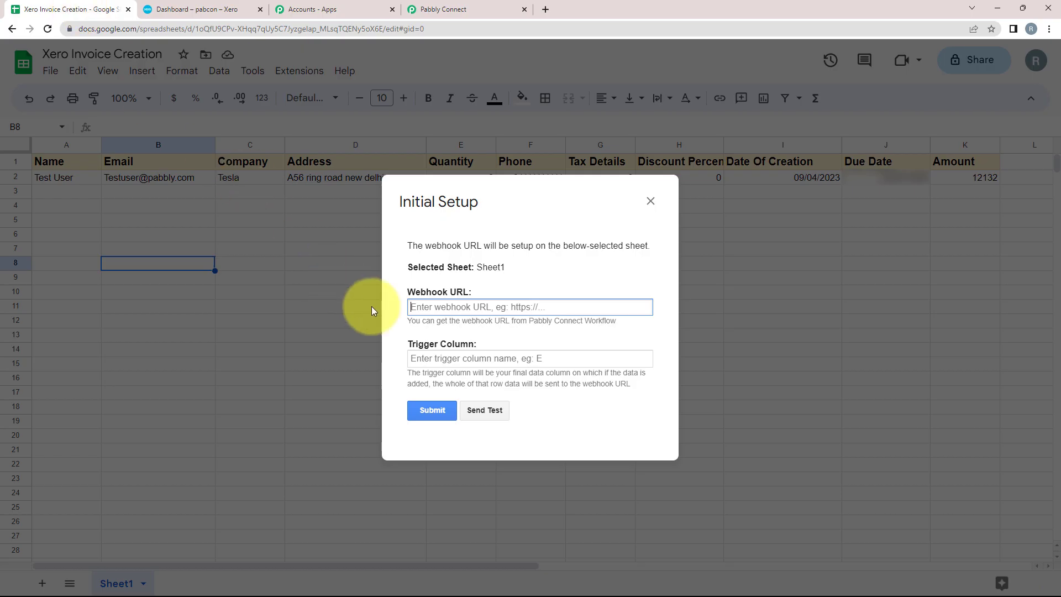
{"action": "right_click", "coordinate": [439, 311]}
{"action": "left_click", "coordinate": [489, 400]}
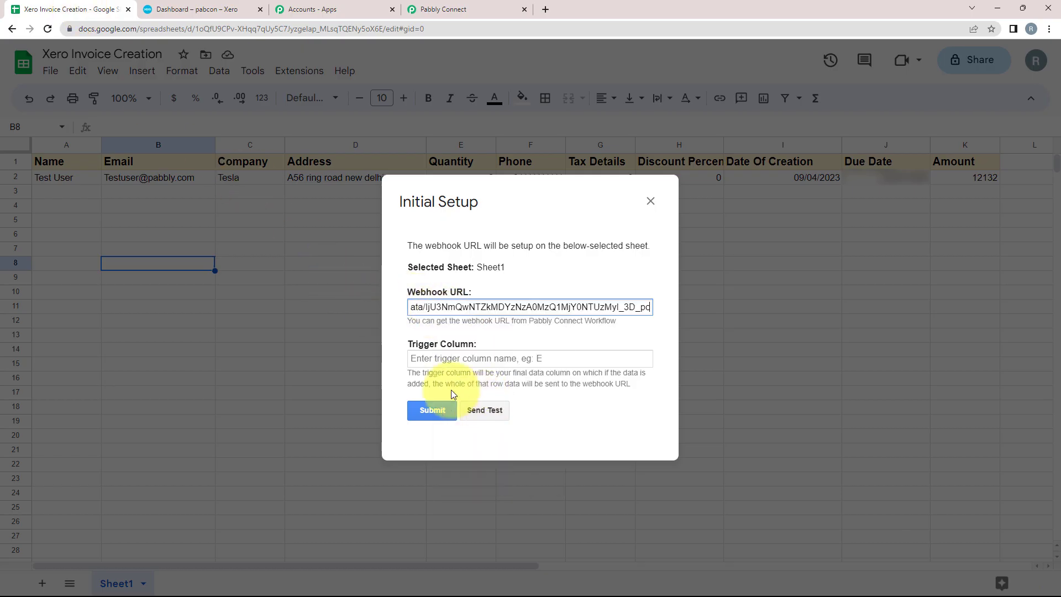
Step: Enter K as the trigger column, send a test row, and submit the setup
{"action": "triple_click", "coordinate": [410, 346]}
{"action": "left_click", "coordinate": [421, 359]}
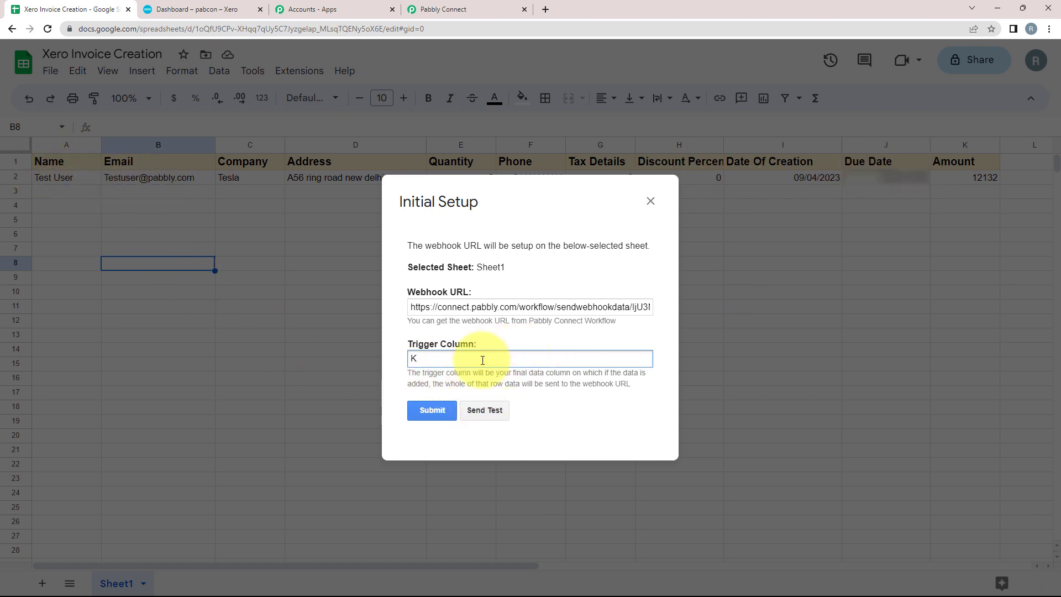
{"action": "left_click", "coordinate": [485, 410]}
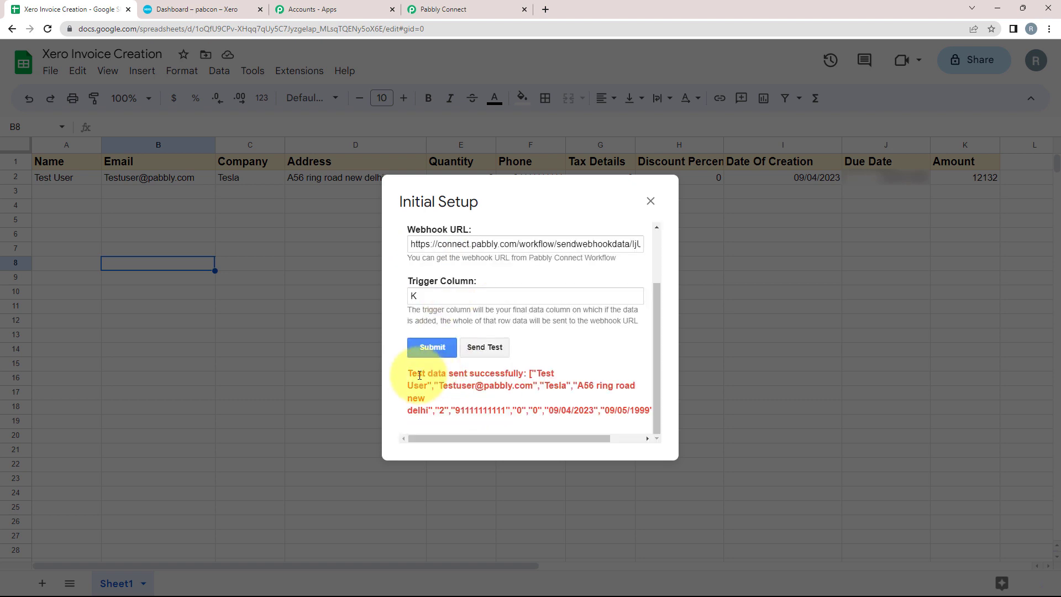
{"action": "left_click_drag", "start_coordinate": [412, 376], "coordinate": [518, 372]}
{"action": "left_click", "coordinate": [558, 340]}
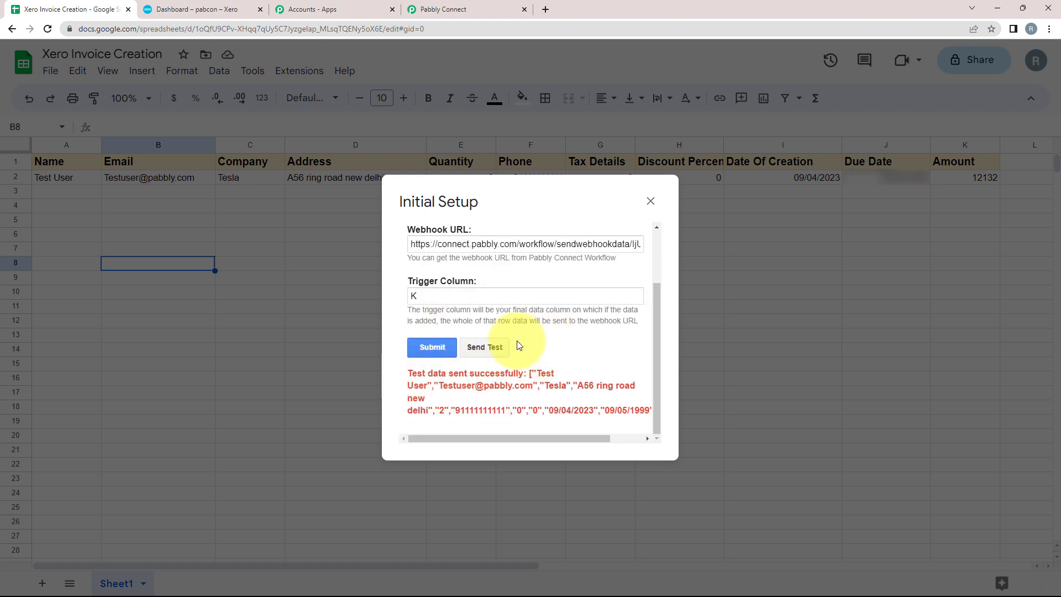
{"action": "left_click", "coordinate": [438, 346]}
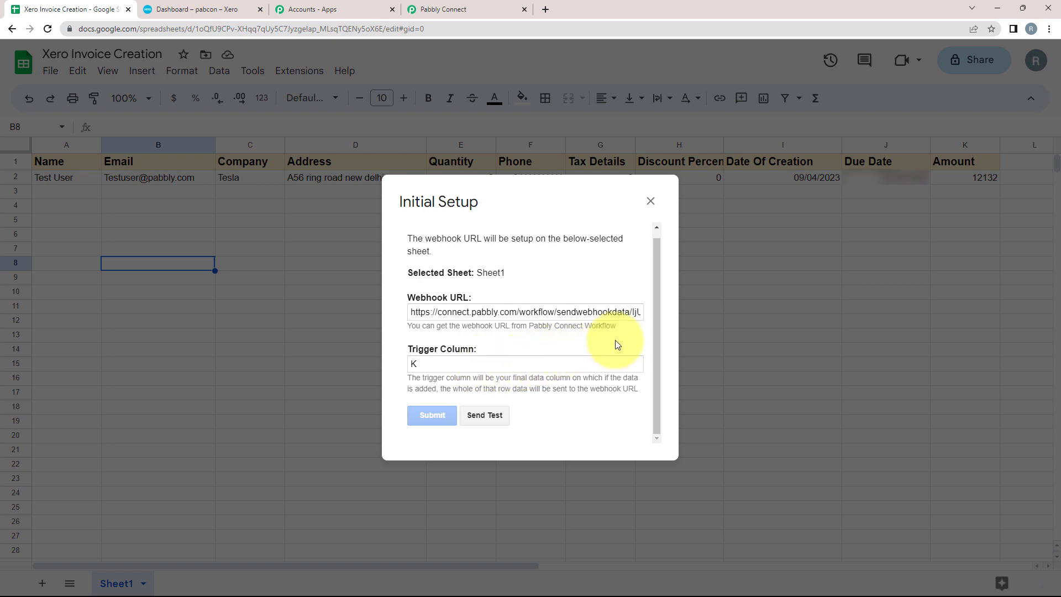
{"action": "left_click", "coordinate": [650, 201]}
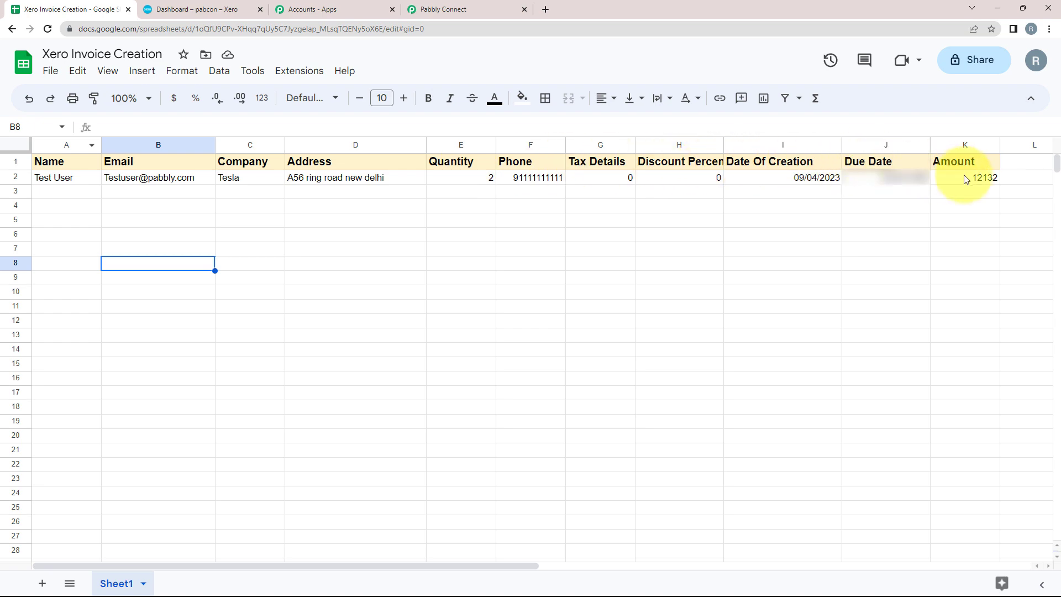
Step: Review the captured webhook response fields (Quantity 2, Company Tesla, Amount 12132) in Pabbly Connect
{"action": "left_click", "coordinate": [448, 9]}
{"action": "scroll", "coordinate": [194, 348], "scroll_direction": "down", "scroll_amount": 8}
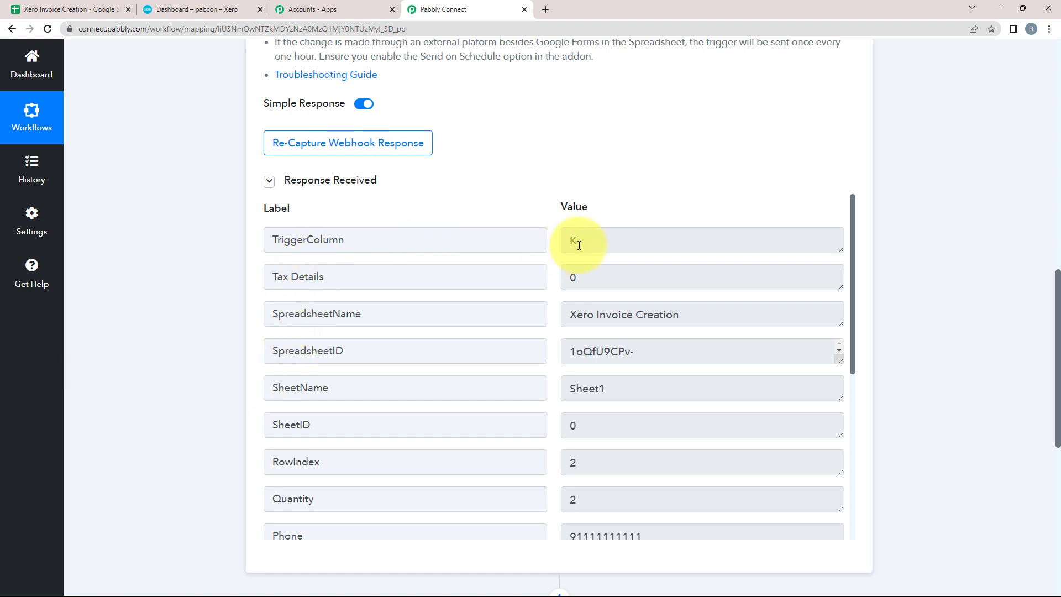
{"action": "left_click_drag", "start_coordinate": [576, 239], "coordinate": [562, 243]}
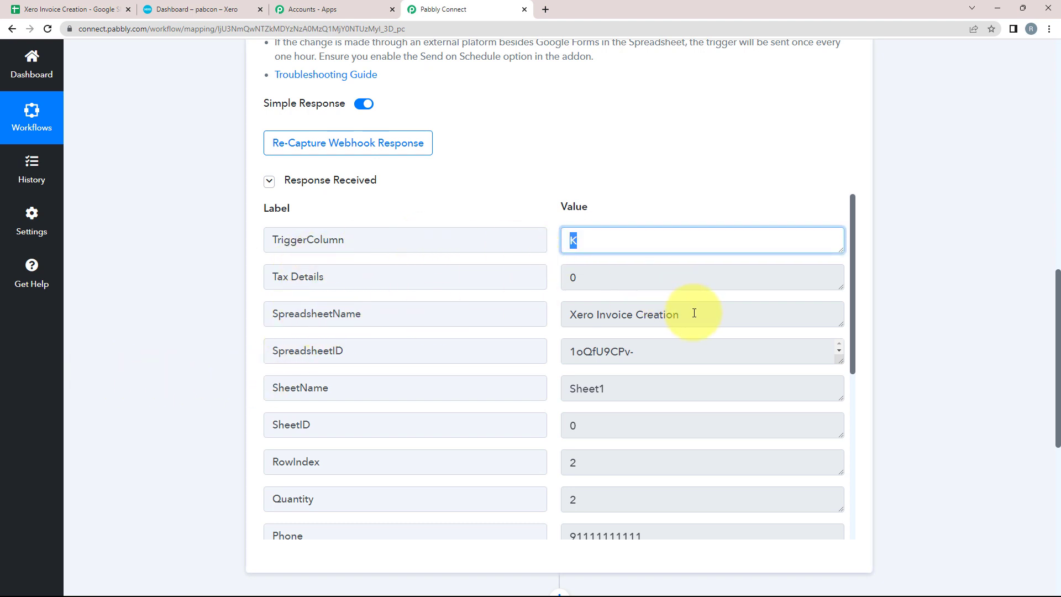
{"action": "left_click_drag", "start_coordinate": [694, 313], "coordinate": [521, 320]}
{"action": "scroll", "coordinate": [509, 362], "scroll_direction": "down", "scroll_amount": 2}
{"action": "left_click_drag", "start_coordinate": [655, 424], "coordinate": [498, 418]}
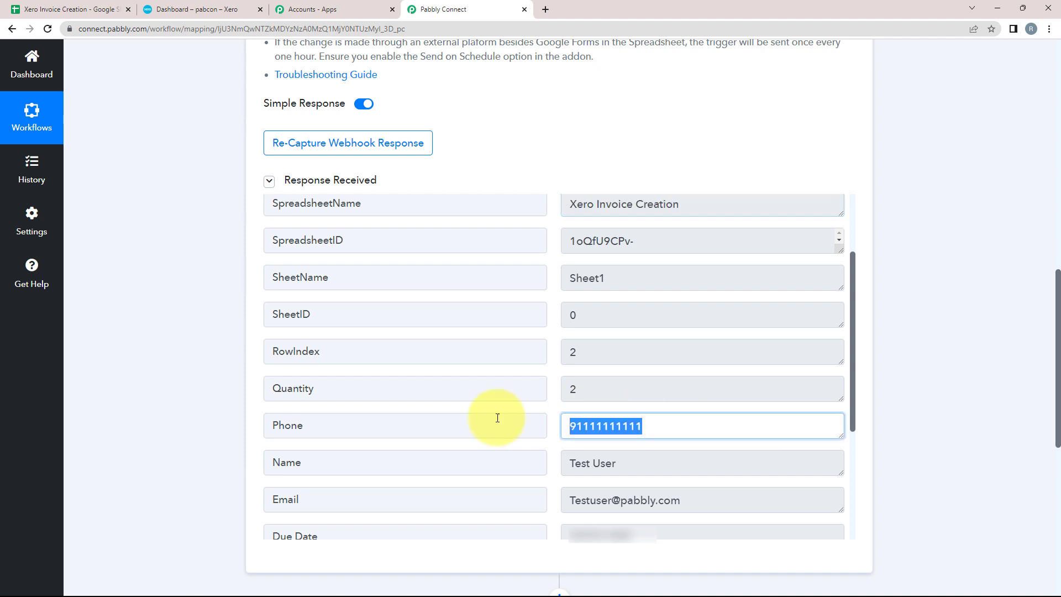
{"action": "scroll", "coordinate": [498, 426], "scroll_direction": "down", "scroll_amount": 4}
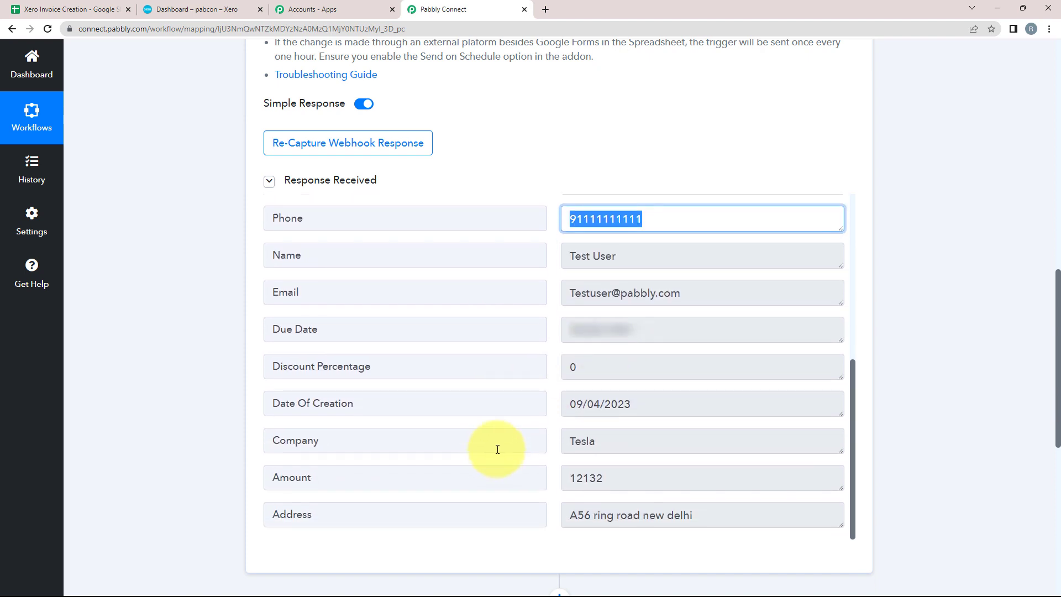
{"action": "scroll", "coordinate": [504, 480], "scroll_direction": "down", "scroll_amount": 1}
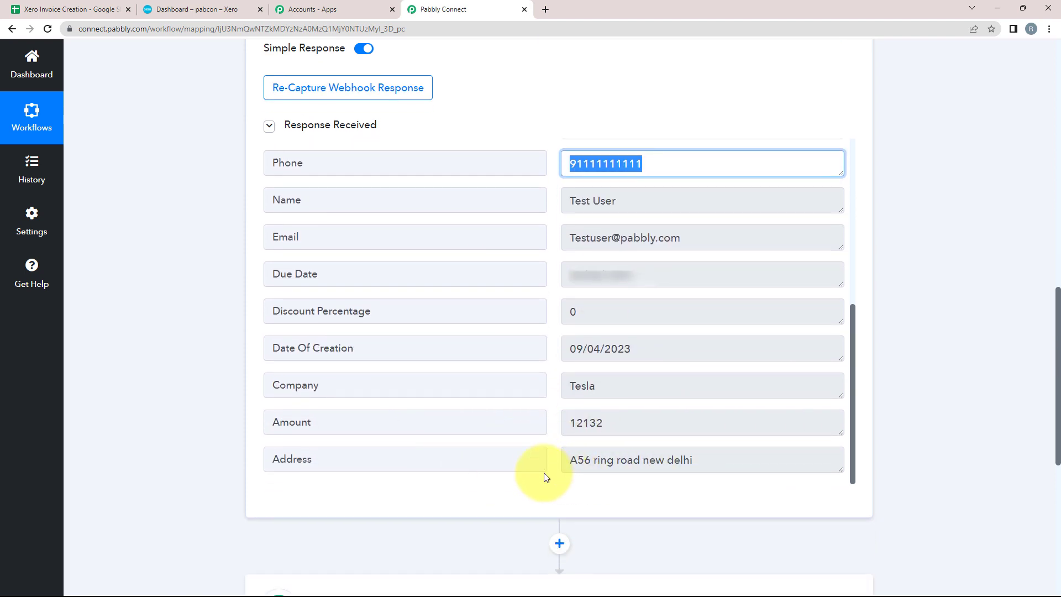
{"action": "scroll", "coordinate": [451, 395], "scroll_direction": "up", "scroll_amount": 6}
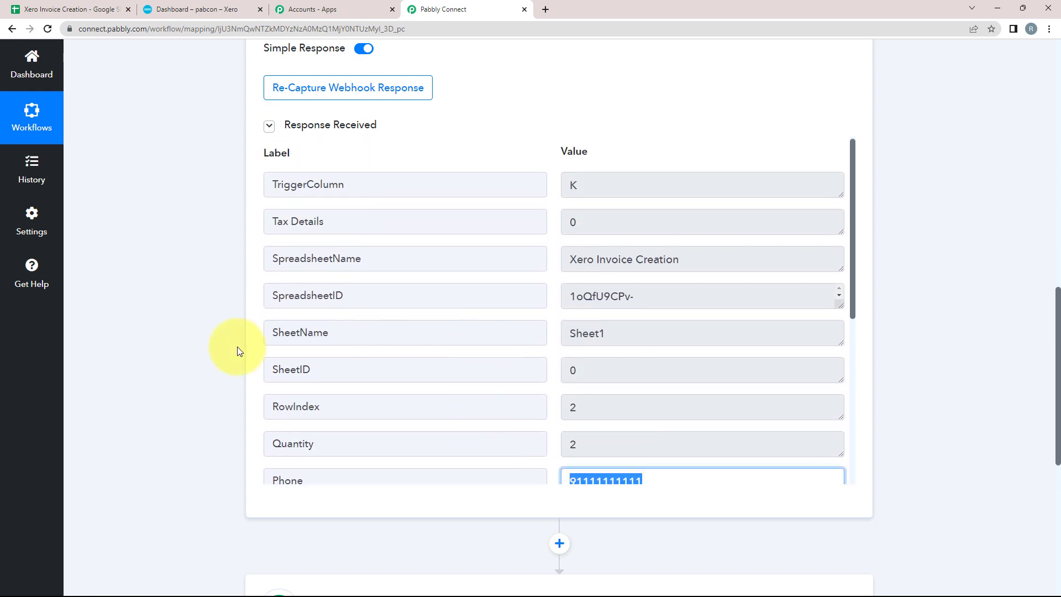
{"action": "scroll", "coordinate": [173, 342], "scroll_direction": "up", "scroll_amount": 10}
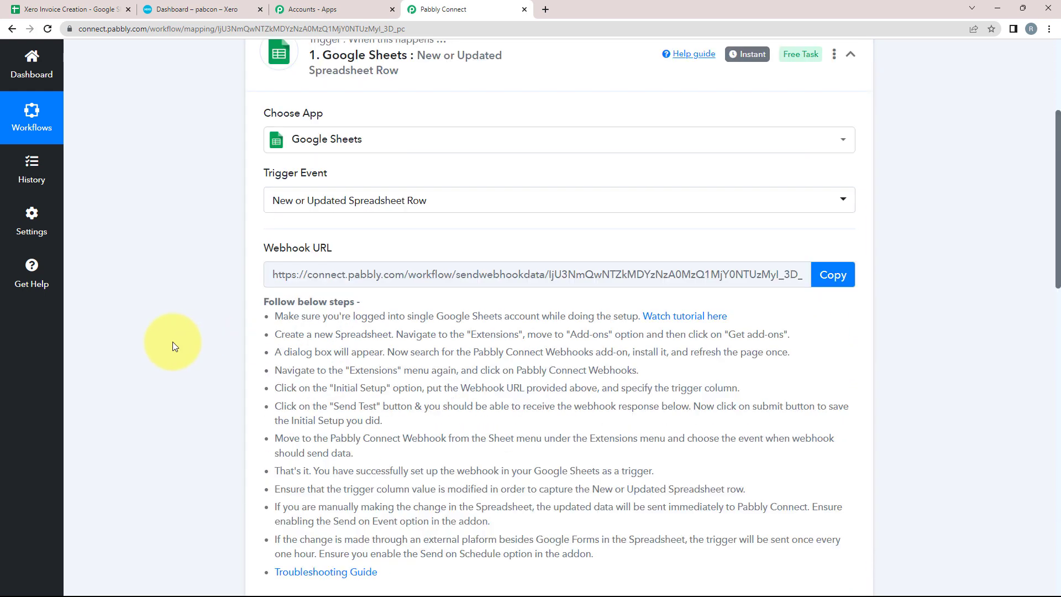
{"action": "scroll", "coordinate": [173, 342], "scroll_direction": "up", "scroll_amount": 2}
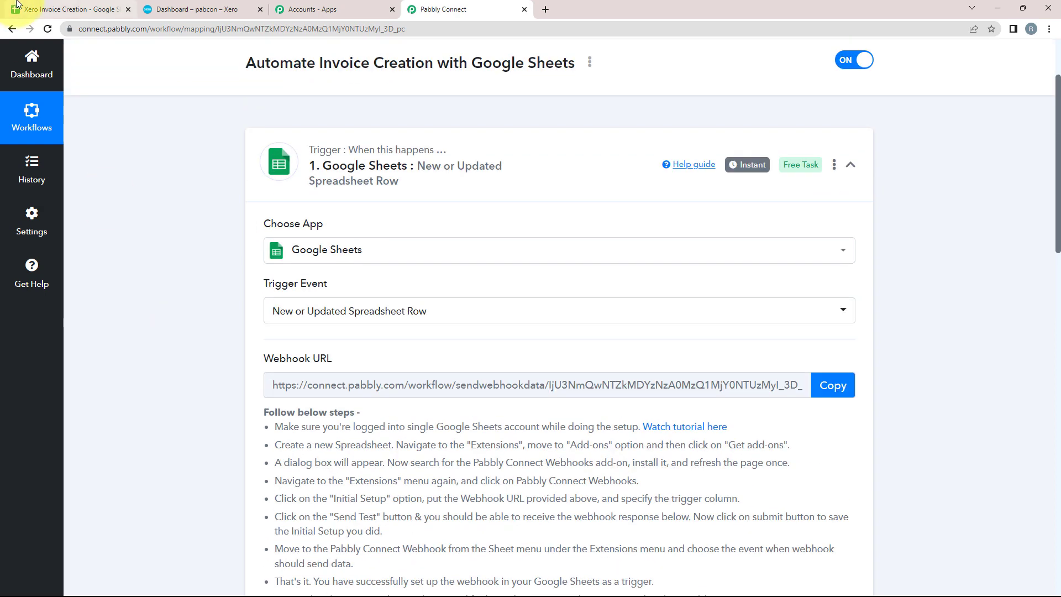
{"action": "scroll", "coordinate": [88, 291], "scroll_direction": "down", "scroll_amount": 1}
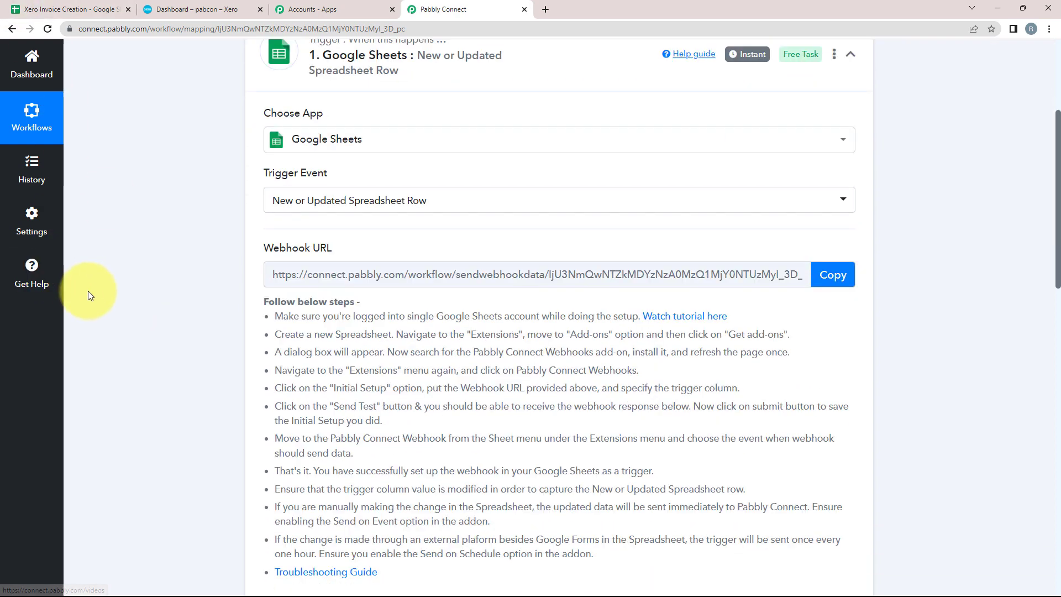
{"action": "key", "text": "ctrl+1"}
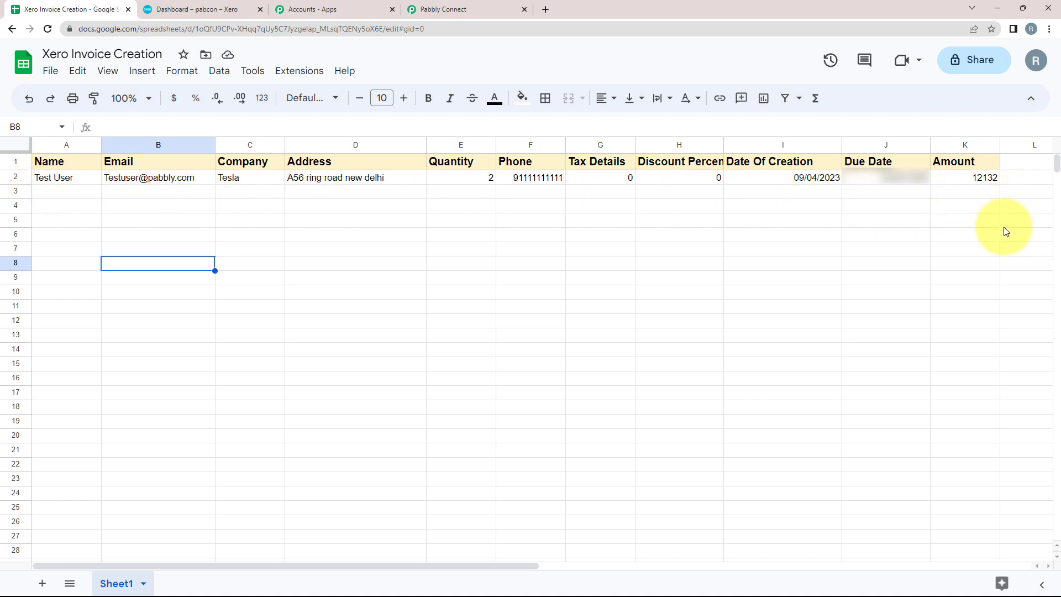
Step: Set the Pabbly Connect Webhooks add-on to Send On Event, then return to the workflow's action step
{"action": "left_click", "coordinate": [481, 5]}
{"action": "scroll", "coordinate": [88, 422], "scroll_direction": "down", "scroll_amount": 7}
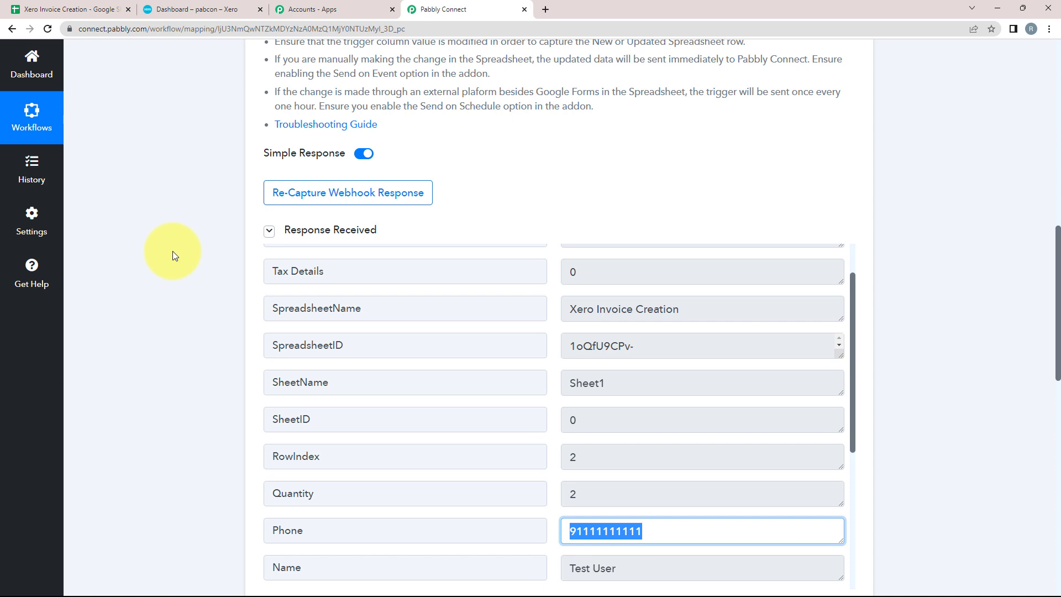
{"action": "left_click", "coordinate": [60, 9]}
{"action": "left_click", "coordinate": [303, 78]}
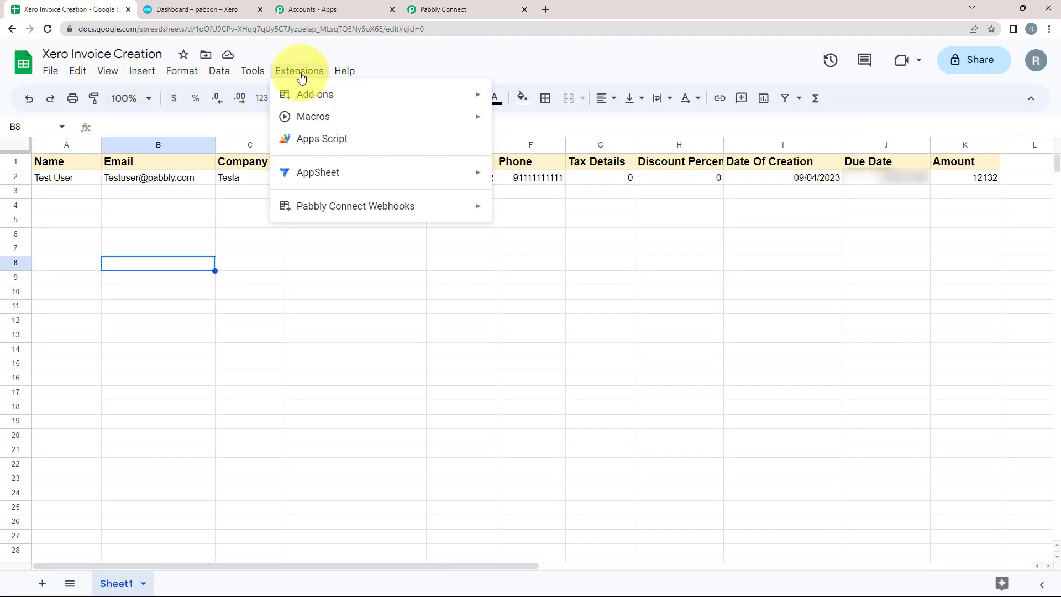
{"action": "mouse_move", "coordinate": [324, 206]}
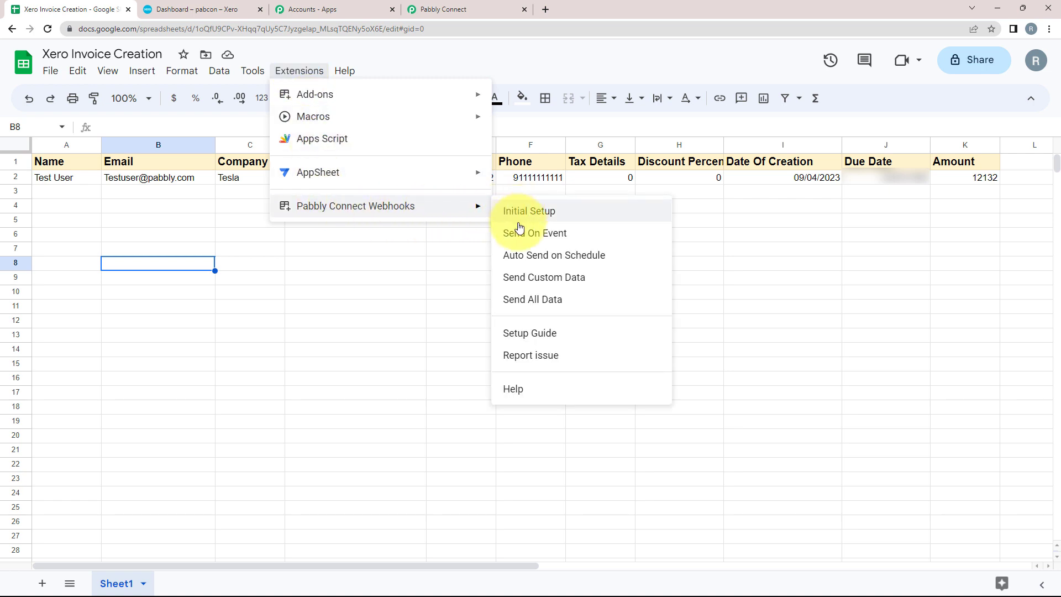
{"action": "left_click", "coordinate": [548, 236]}
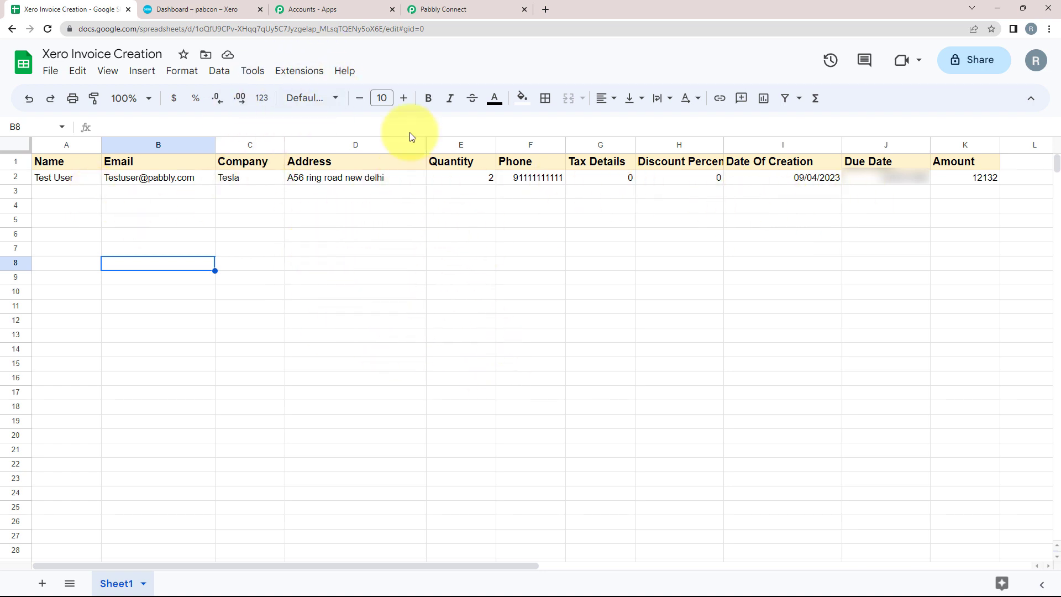
{"action": "left_click", "coordinate": [442, 9]}
{"action": "scroll", "coordinate": [175, 349], "scroll_direction": "down", "scroll_amount": 9}
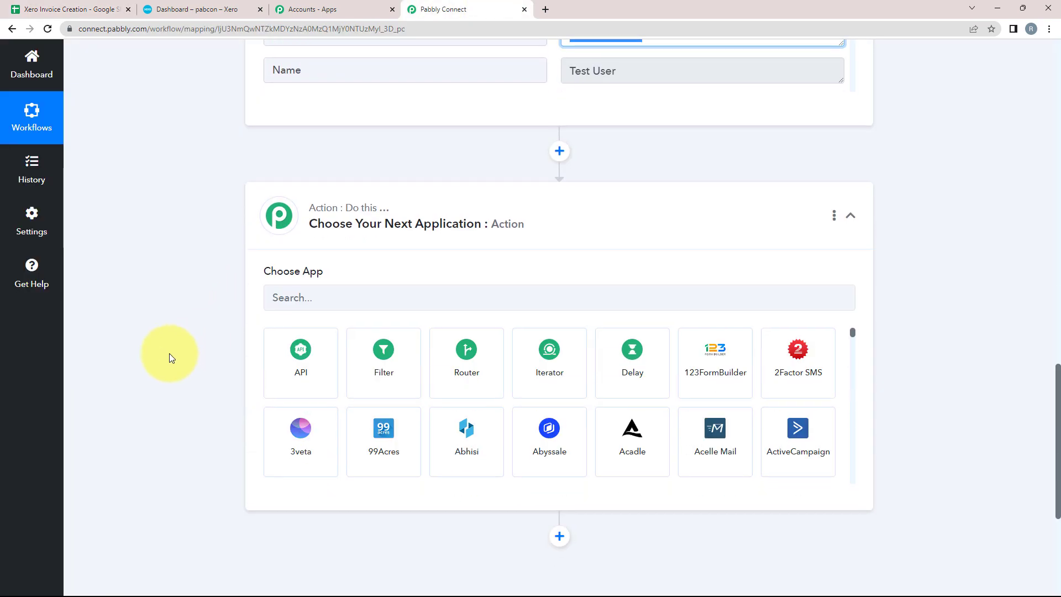
Step: Choose Xero as the action app with the Create an Invoice event and begin connecting
{"action": "scroll", "coordinate": [169, 353], "scroll_direction": "down", "scroll_amount": 3}
{"action": "scroll", "coordinate": [138, 258], "scroll_direction": "up", "scroll_amount": 1}
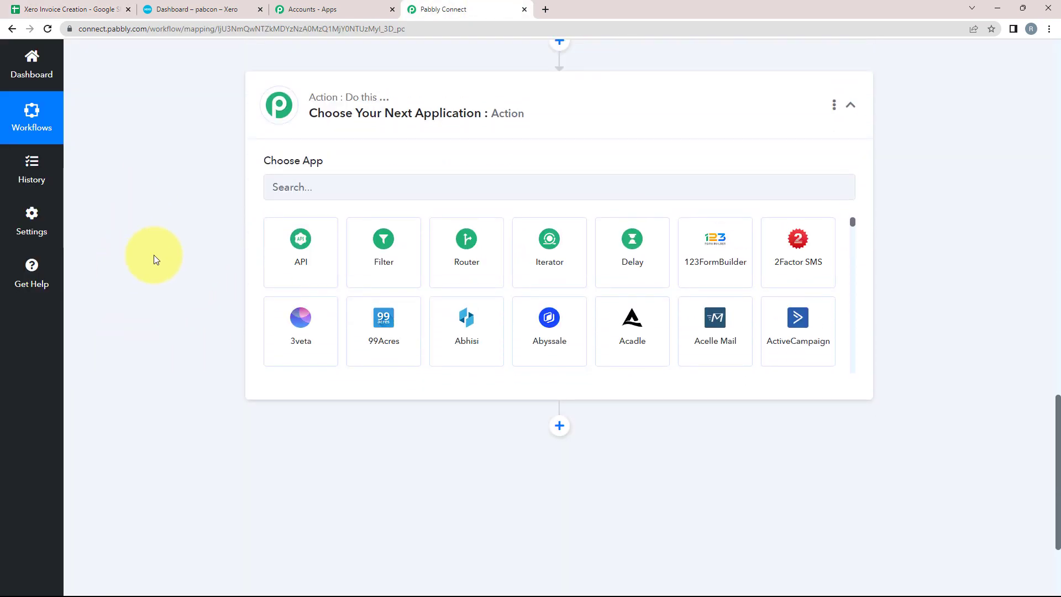
{"action": "left_click", "coordinate": [318, 187]}
{"action": "type", "text": "xero"}
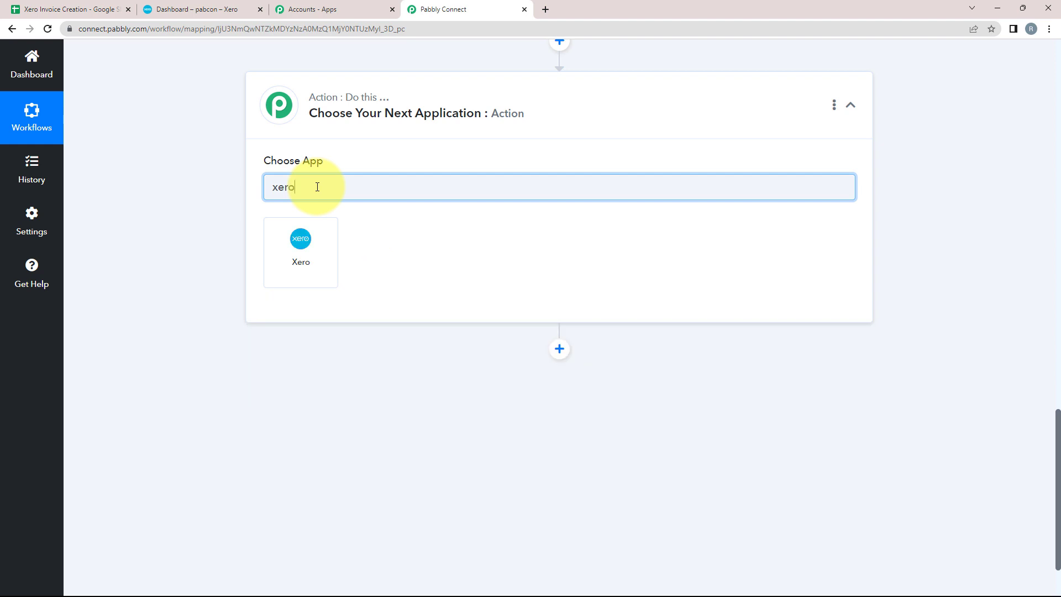
{"action": "left_click", "coordinate": [302, 249]}
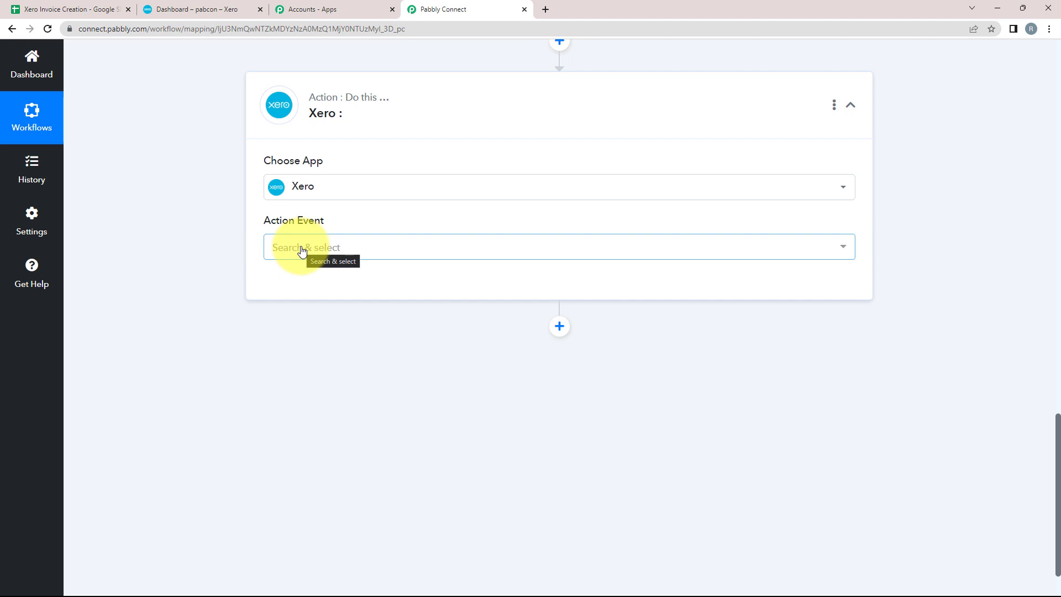
{"action": "left_click", "coordinate": [301, 250]}
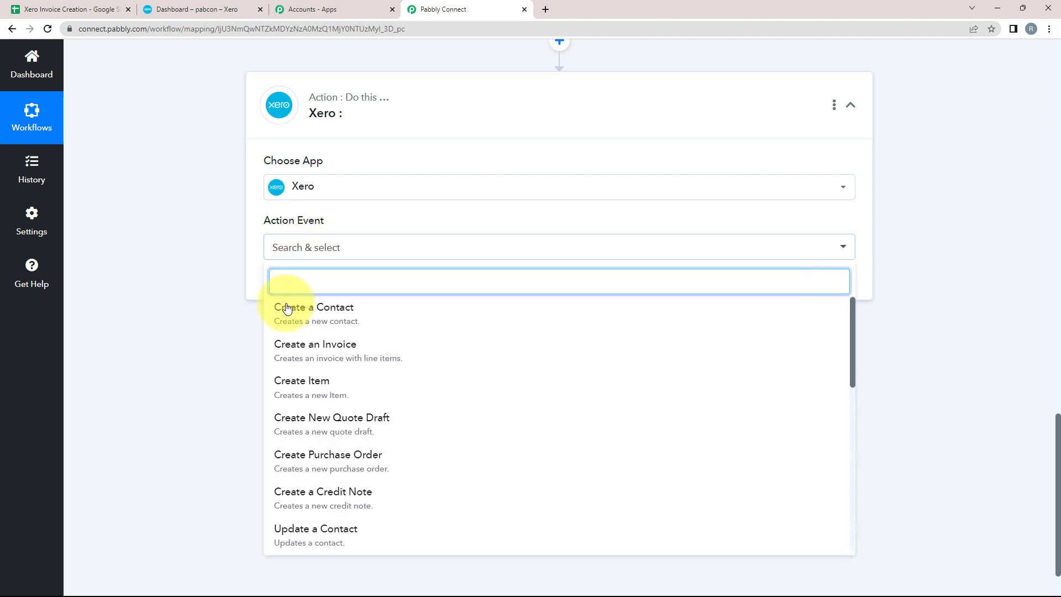
{"action": "left_click", "coordinate": [294, 355]}
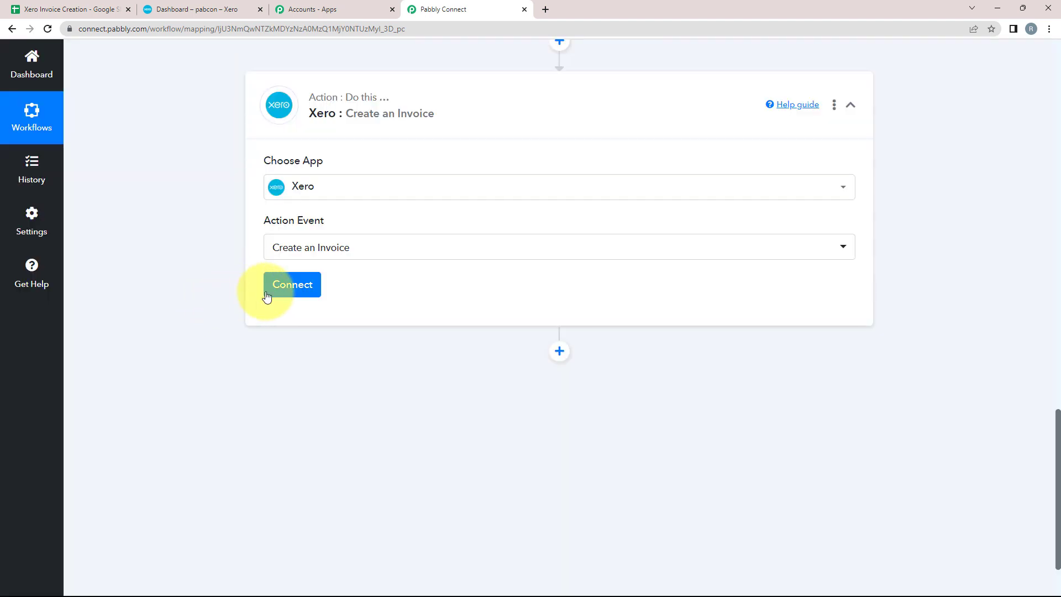
{"action": "left_click", "coordinate": [292, 289]}
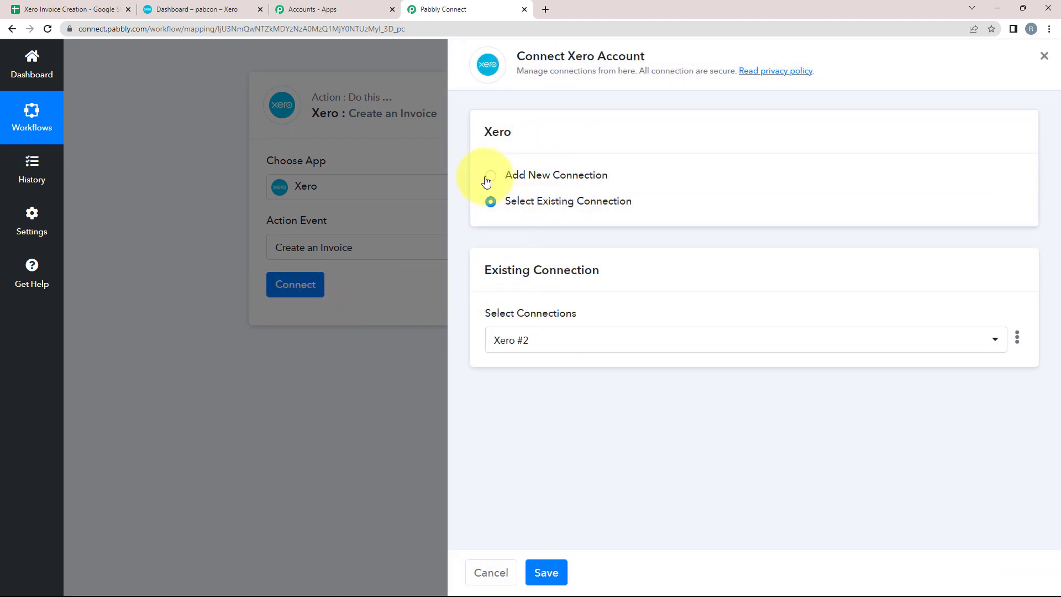
Step: Add a new Xero connection and allow access, revealing organization pabcon and type ACCPAY
{"action": "left_click", "coordinate": [489, 175]}
{"action": "left_click", "coordinate": [520, 321]}
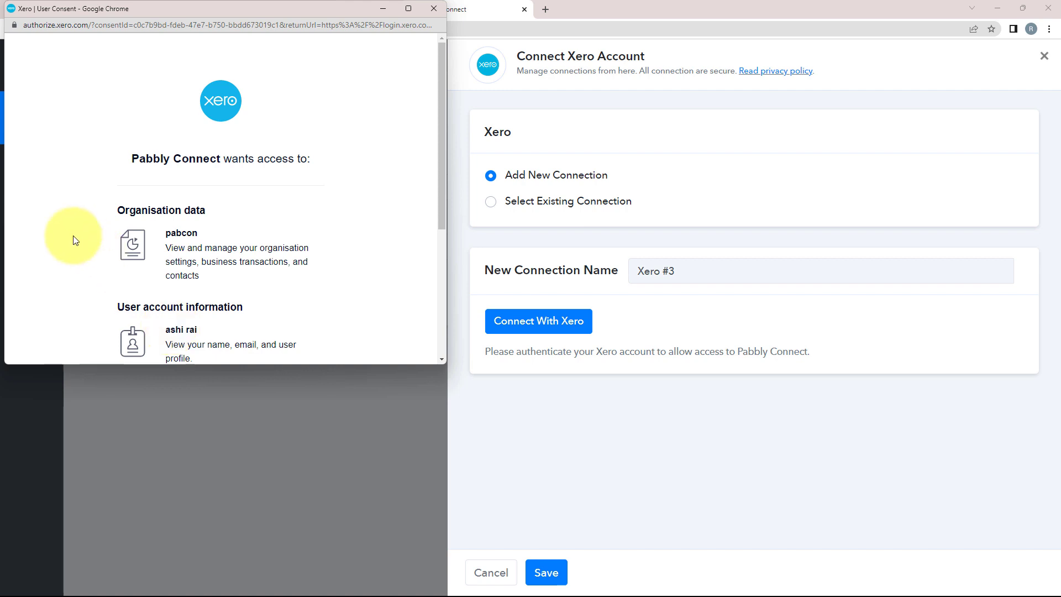
{"action": "scroll", "coordinate": [150, 202], "scroll_direction": "down", "scroll_amount": 4}
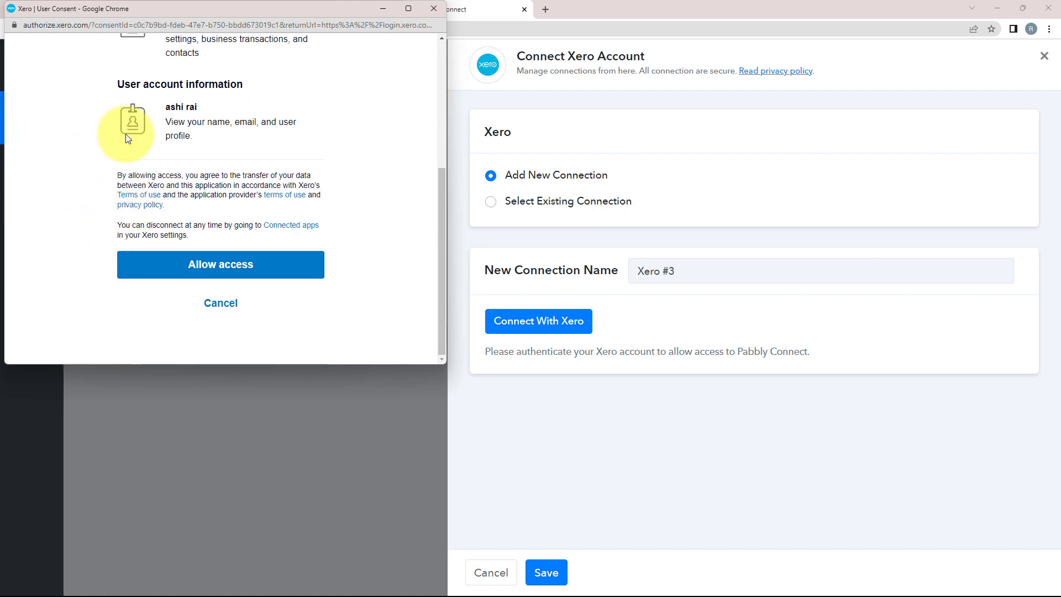
{"action": "left_click", "coordinate": [238, 263]}
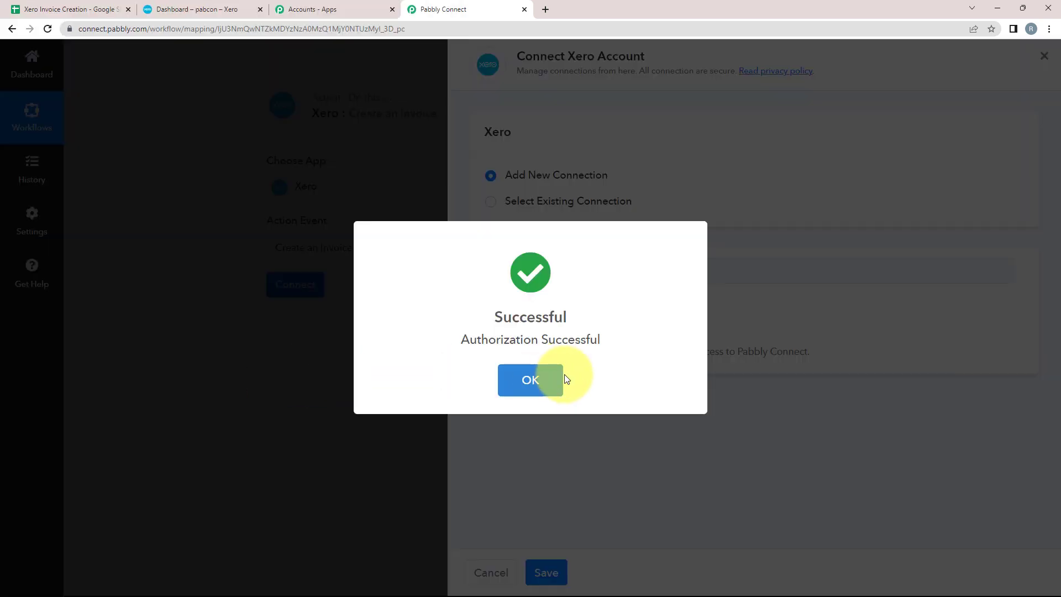
{"action": "left_click", "coordinate": [553, 377]}
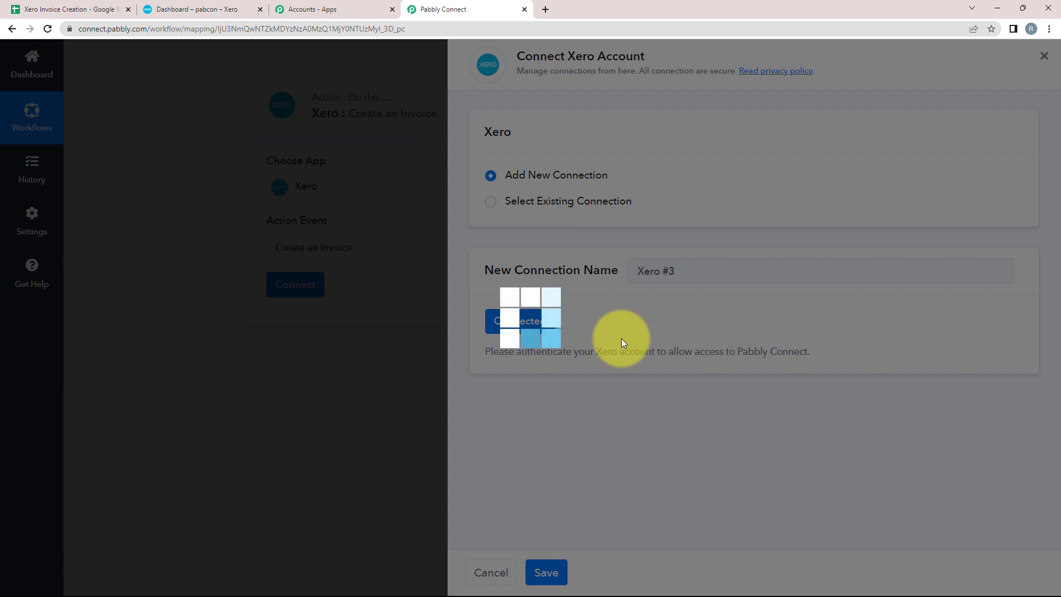
{"action": "scroll", "coordinate": [181, 382], "scroll_direction": "down", "scroll_amount": 2}
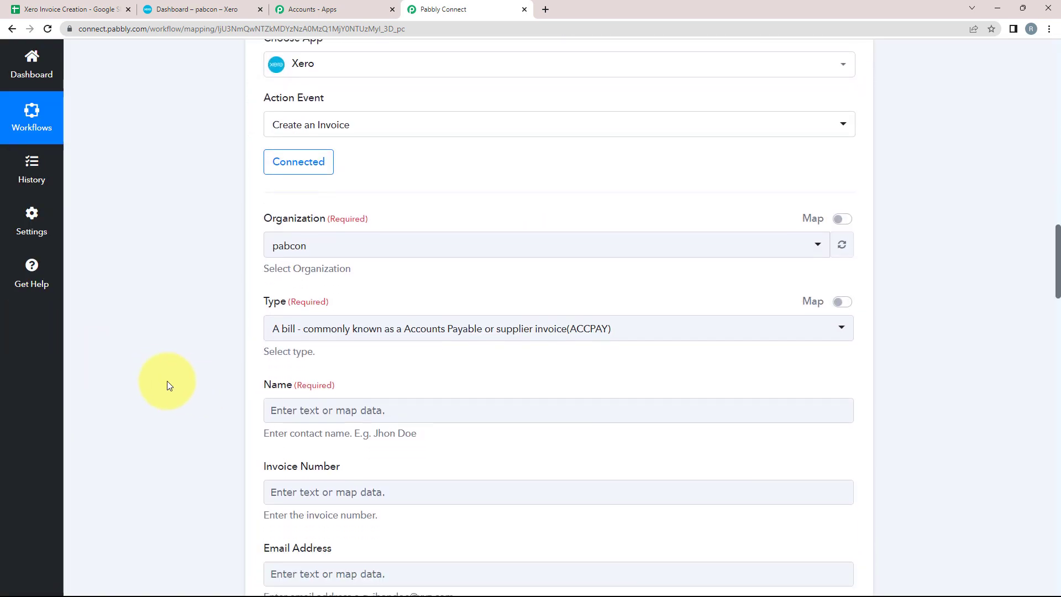
{"action": "scroll", "coordinate": [169, 385], "scroll_direction": "down", "scroll_amount": 1}
{"action": "scroll", "coordinate": [185, 387], "scroll_direction": "down", "scroll_amount": 2}
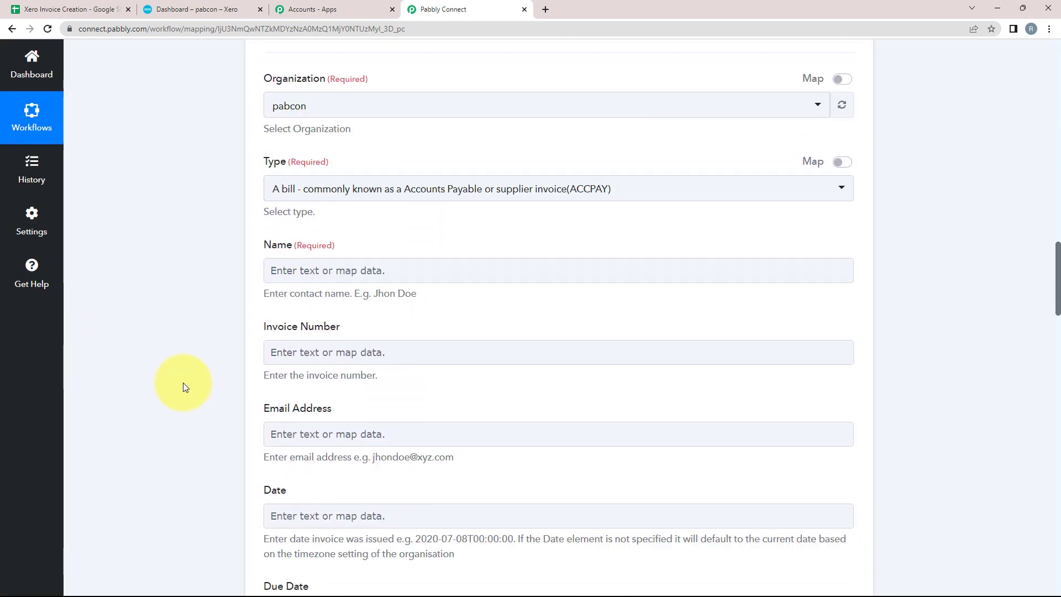
{"action": "scroll", "coordinate": [183, 383], "scroll_direction": "up", "scroll_amount": 2}
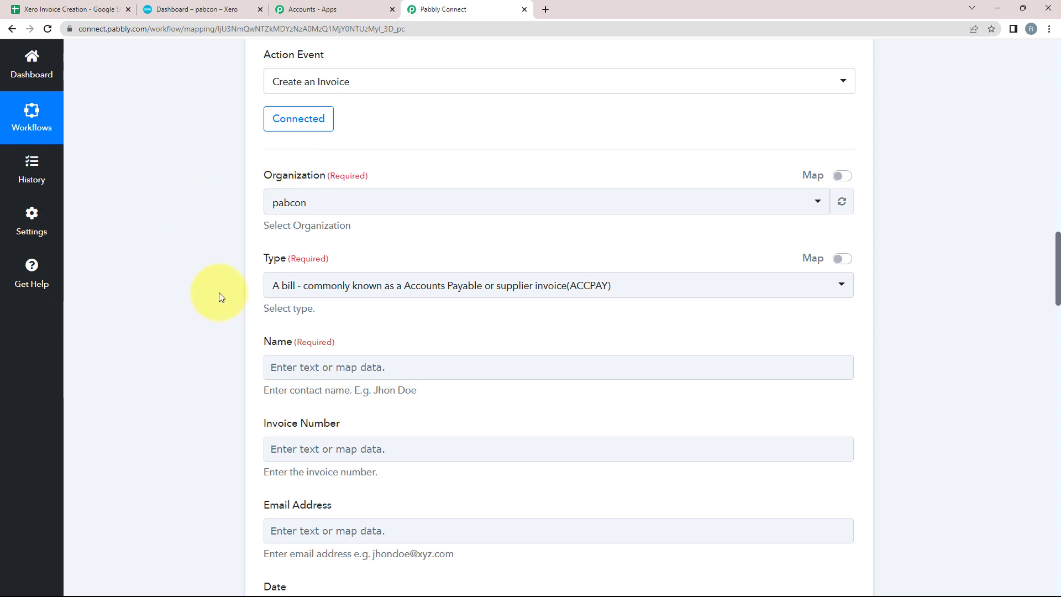
{"action": "scroll", "coordinate": [219, 297], "scroll_direction": "down", "scroll_amount": 12}
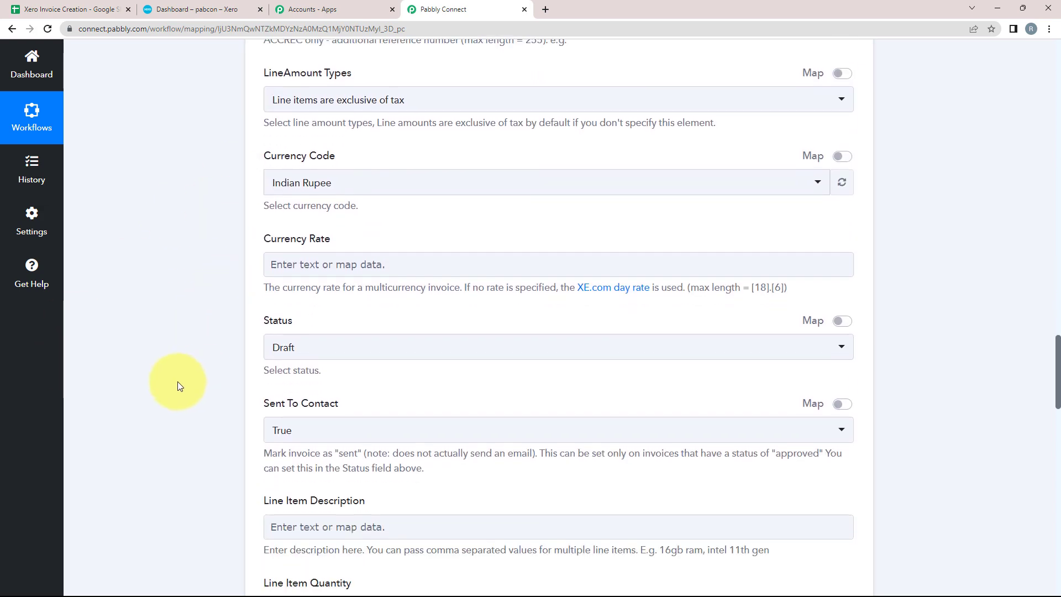
{"action": "scroll", "coordinate": [178, 383], "scroll_direction": "down", "scroll_amount": 2}
{"action": "scroll", "coordinate": [177, 383], "scroll_direction": "up", "scroll_amount": 12}
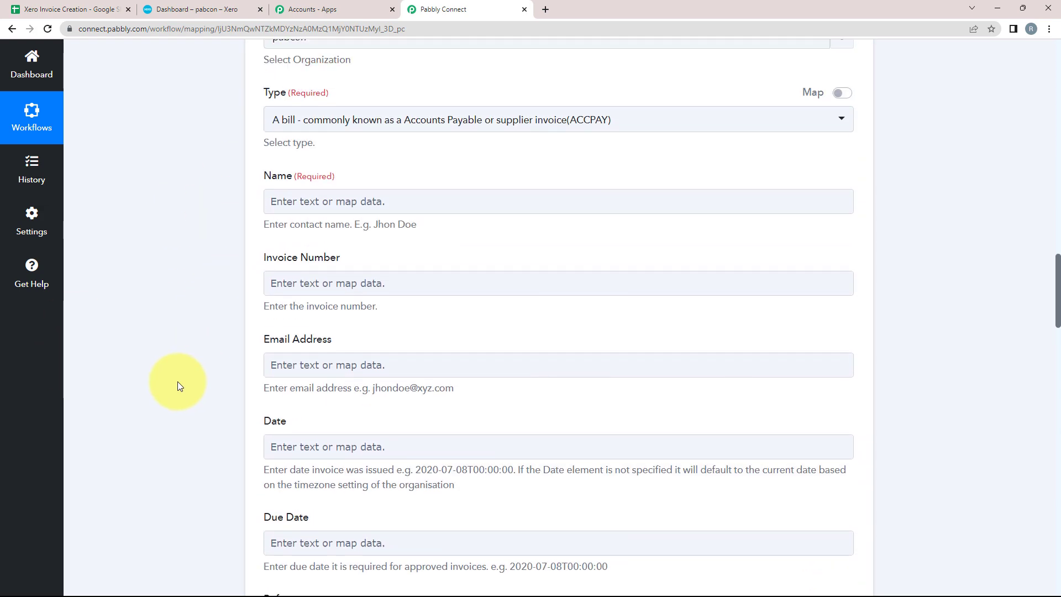
{"action": "scroll", "coordinate": [178, 386], "scroll_direction": "down", "scroll_amount": 3}
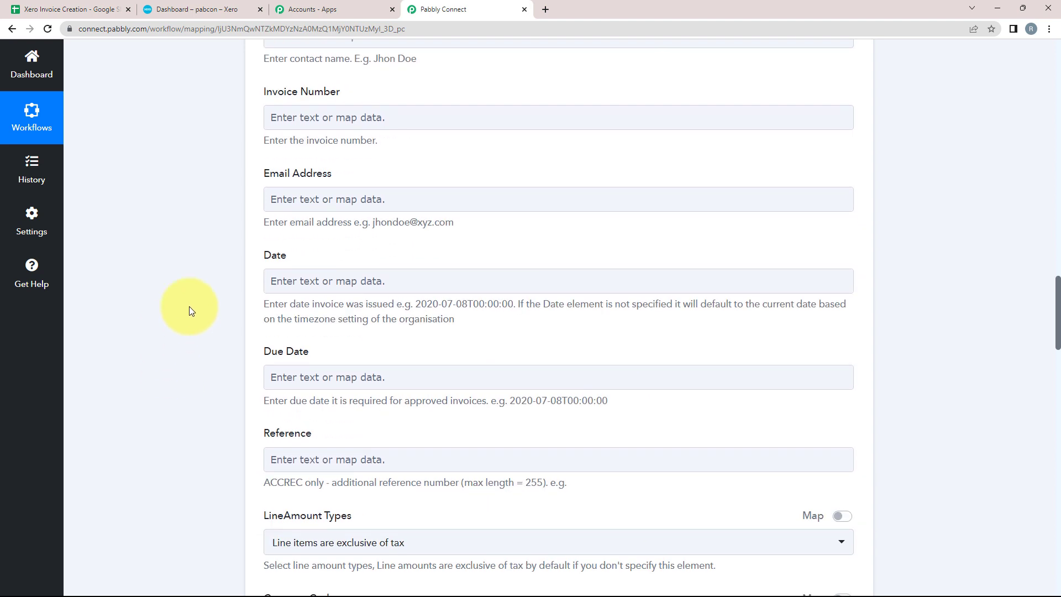
{"action": "double_click", "coordinate": [276, 255]}
{"action": "left_click_drag", "start_coordinate": [310, 351], "coordinate": [231, 360]}
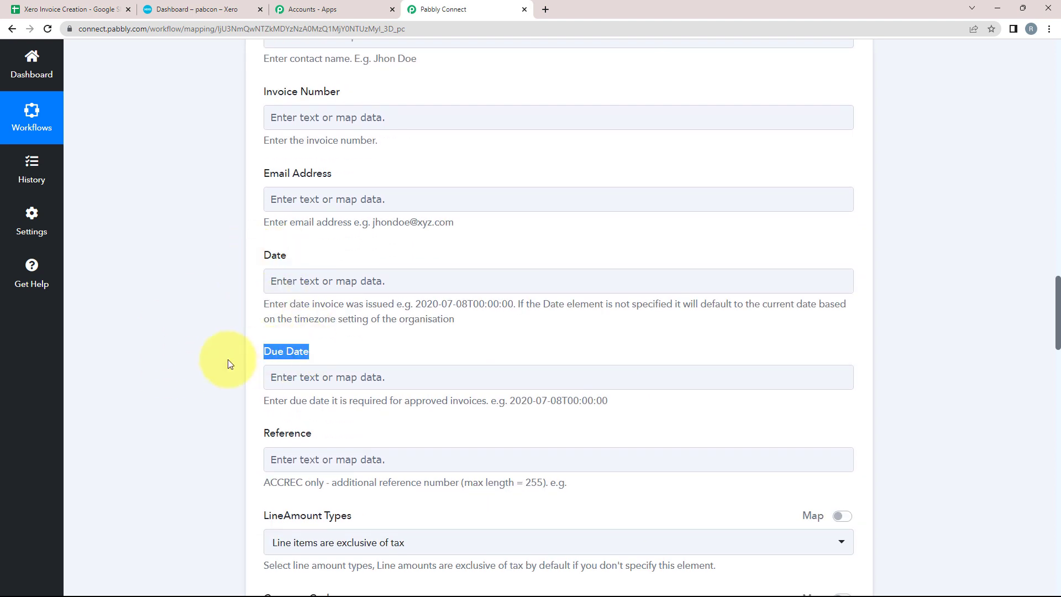
{"action": "left_click_drag", "start_coordinate": [416, 304], "coordinate": [516, 305]}
{"action": "left_click_drag", "start_coordinate": [509, 400], "coordinate": [614, 402]}
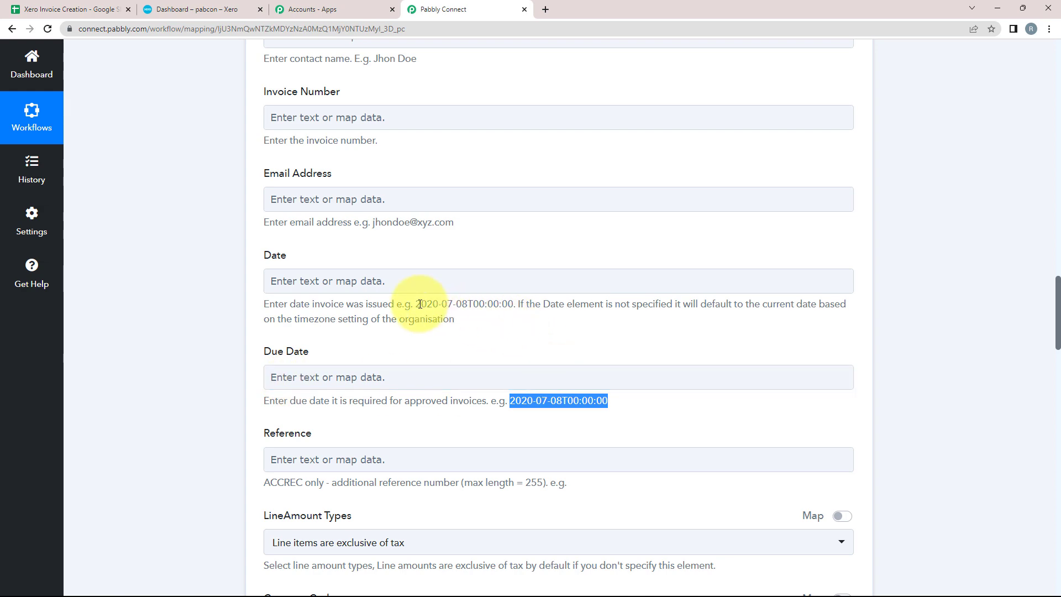
{"action": "left_click_drag", "start_coordinate": [420, 304], "coordinate": [507, 329]}
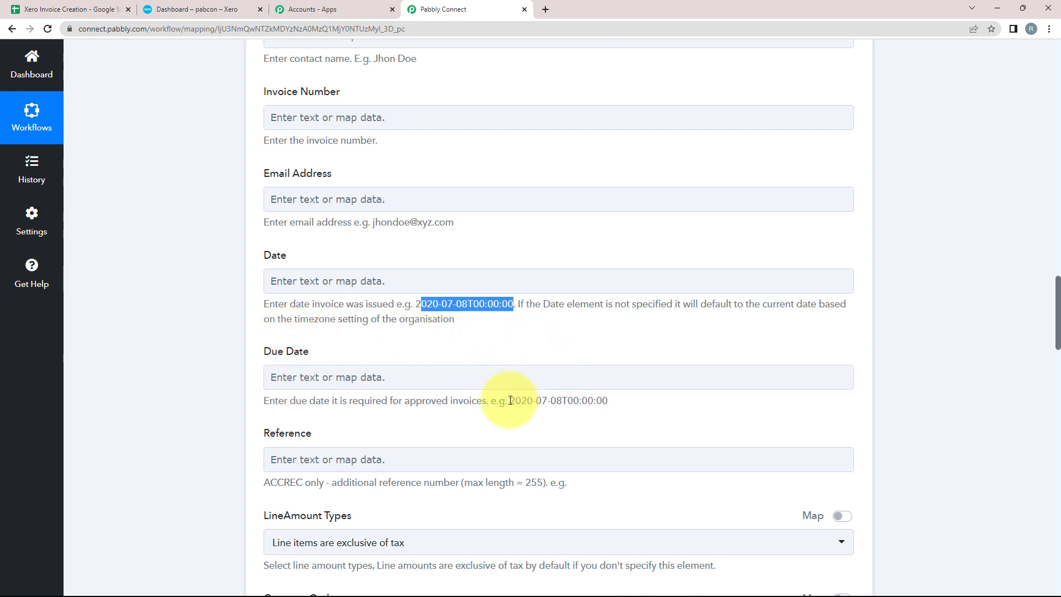
{"action": "left_click_drag", "start_coordinate": [510, 400], "coordinate": [608, 401]}
{"action": "scroll", "coordinate": [141, 403], "scroll_direction": "up", "scroll_amount": 12}
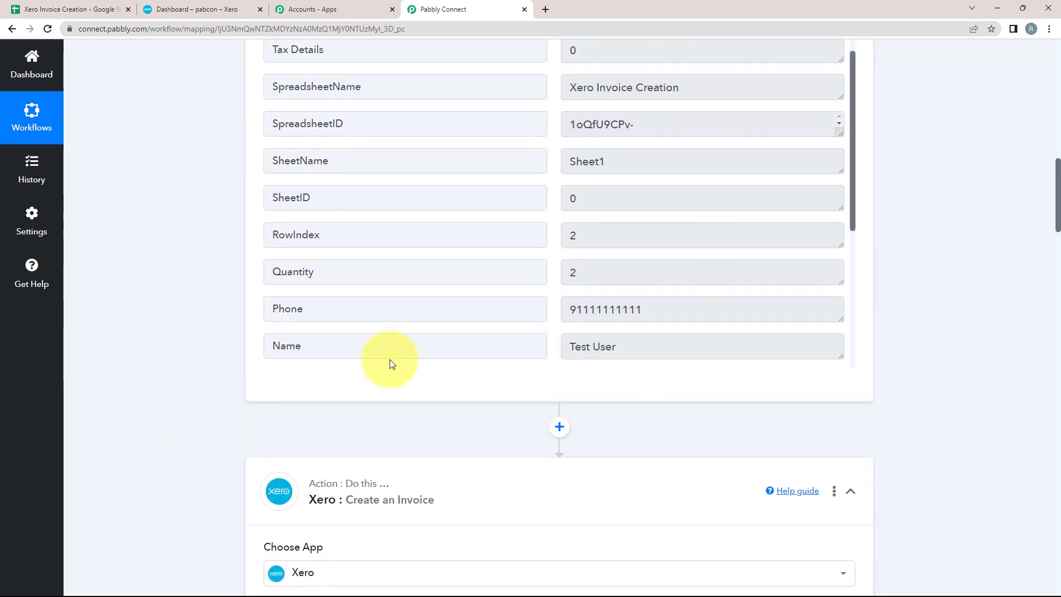
{"action": "scroll", "coordinate": [592, 229], "scroll_direction": "up", "scroll_amount": 1}
{"action": "scroll", "coordinate": [592, 230], "scroll_direction": "down", "scroll_amount": 5}
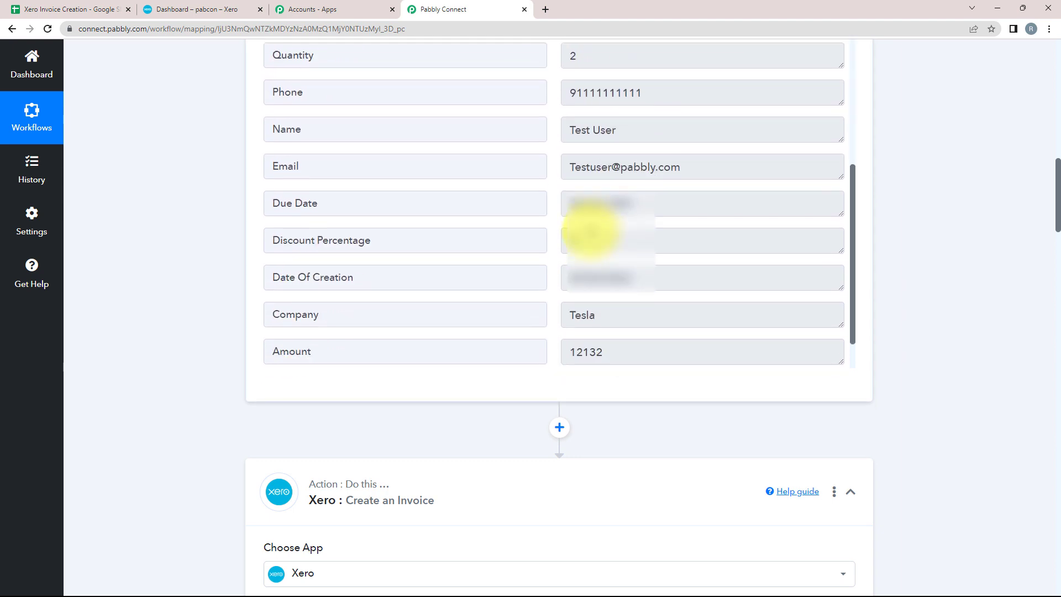
{"action": "left_click_drag", "start_coordinate": [633, 199], "coordinate": [561, 207]}
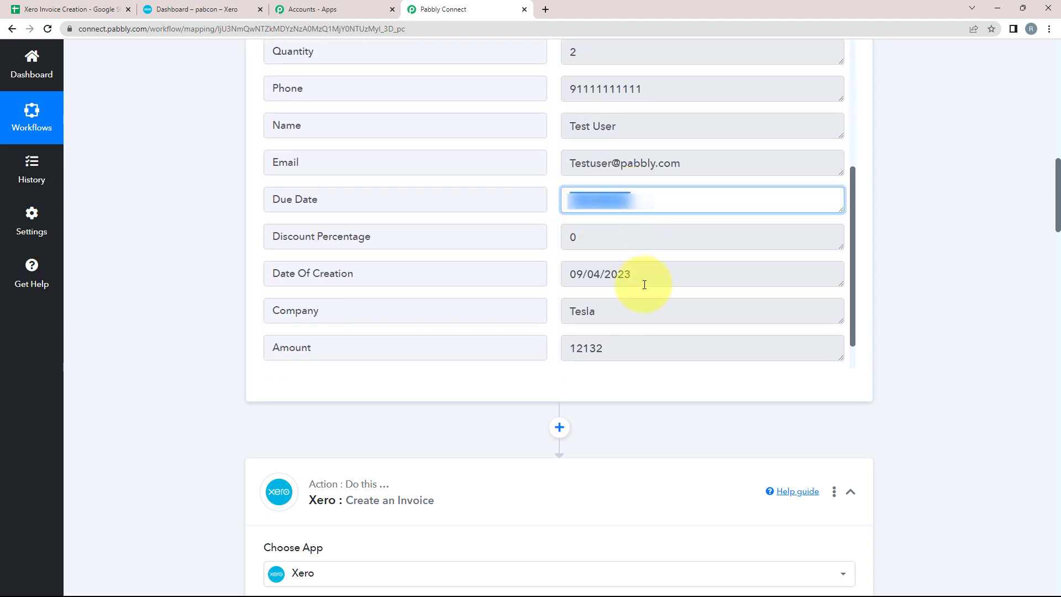
{"action": "left_click_drag", "start_coordinate": [633, 275], "coordinate": [569, 272]}
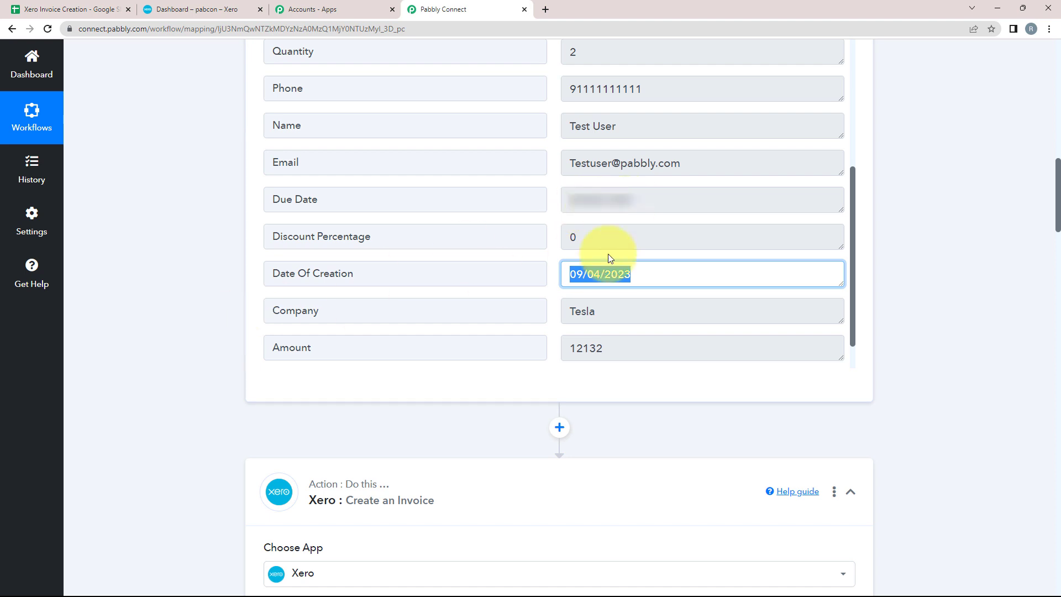
{"action": "left_click", "coordinate": [618, 200]}
{"action": "left_click_drag", "start_coordinate": [616, 201], "coordinate": [550, 219]}
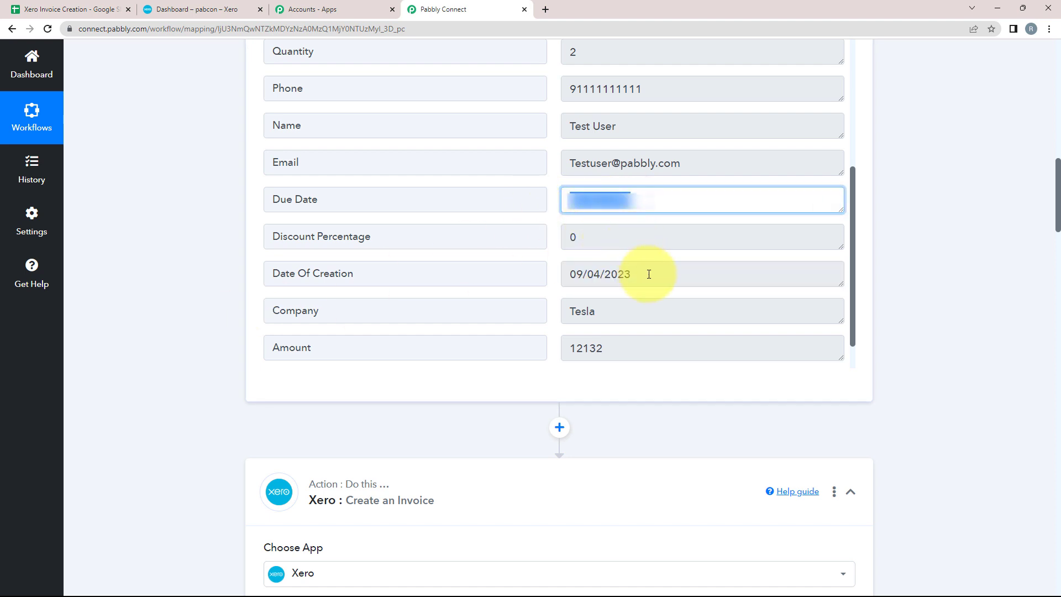
{"action": "left_click_drag", "start_coordinate": [649, 275], "coordinate": [395, 325]}
{"action": "scroll", "coordinate": [98, 361], "scroll_direction": "down", "scroll_amount": 4}
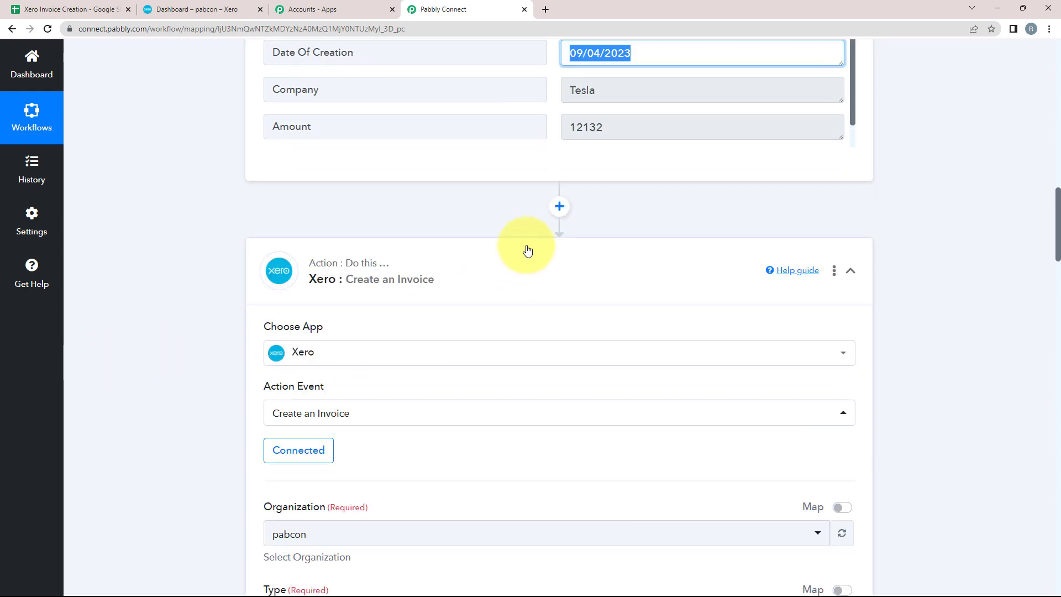
{"action": "left_click", "coordinate": [560, 207]}
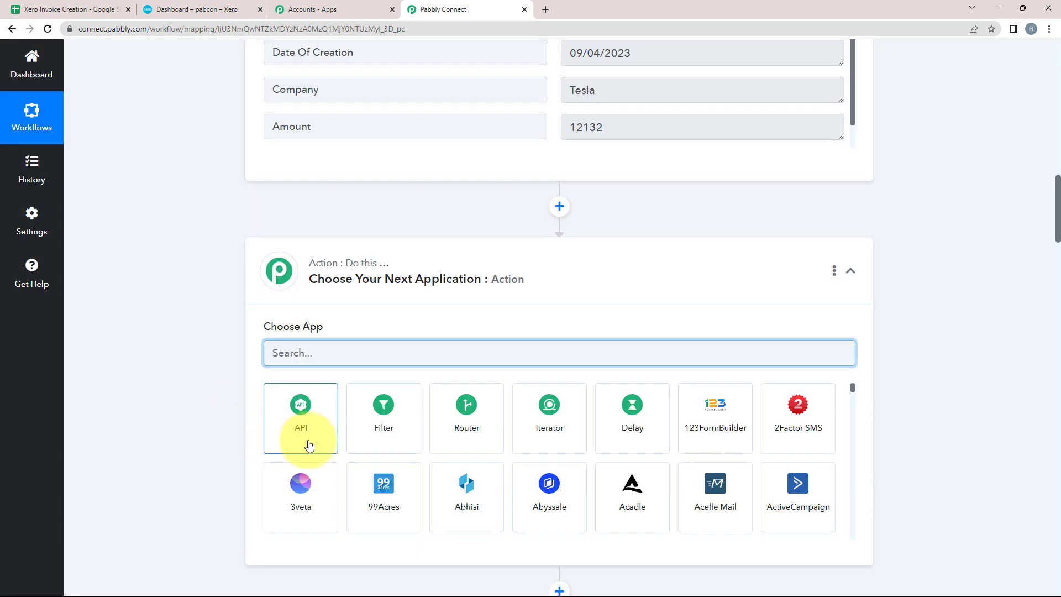
Step: Insert a connected Date/Time Formatter by Pabbly step using the Format Date Only event
{"action": "type", "text": "date"}
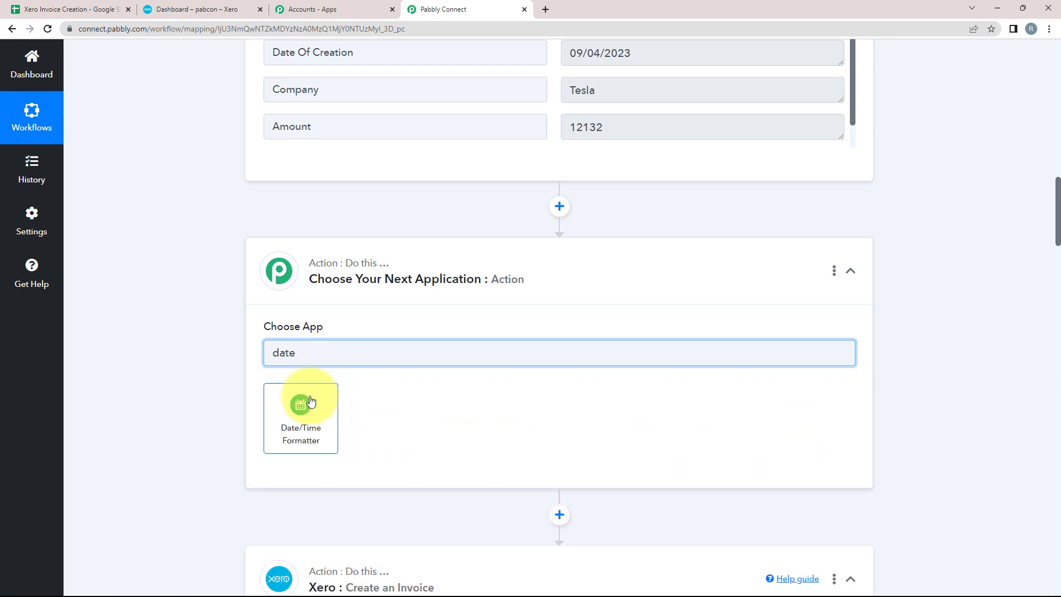
{"action": "left_click", "coordinate": [303, 409]}
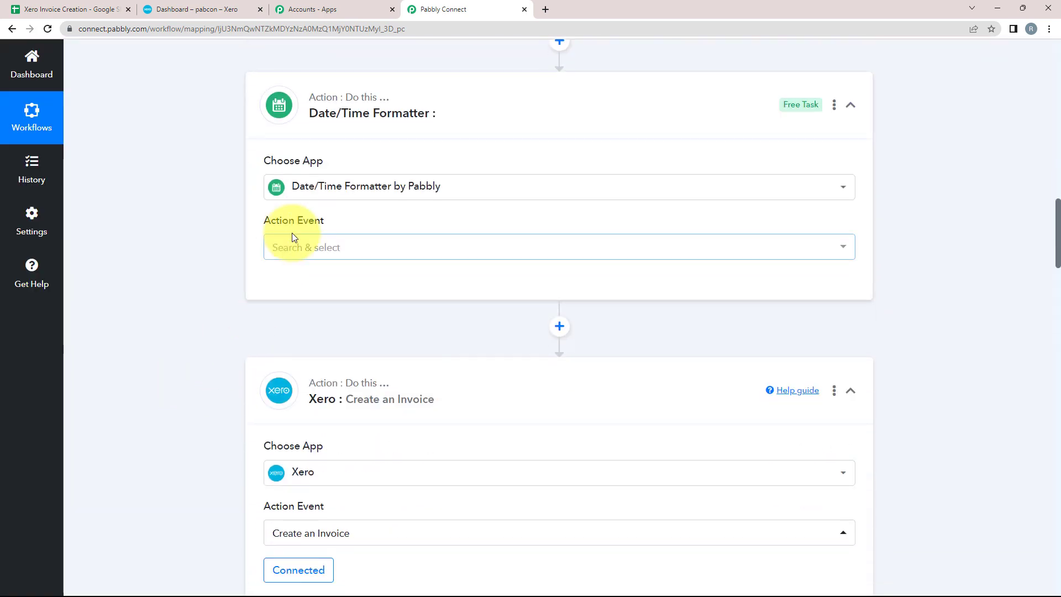
{"action": "left_click", "coordinate": [287, 246]}
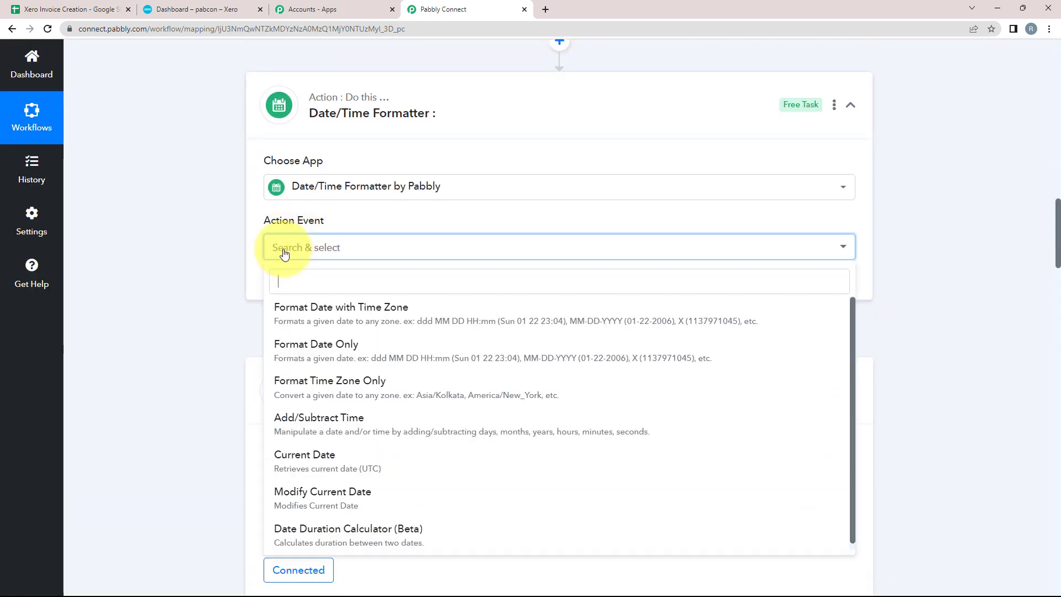
{"action": "left_click", "coordinate": [293, 345]}
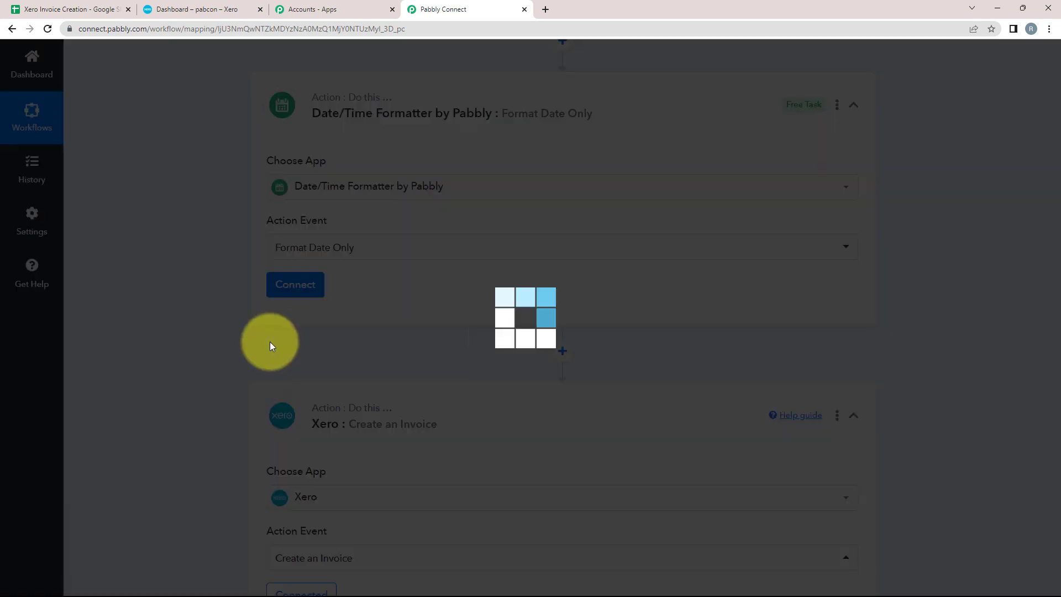
{"action": "left_click", "coordinate": [299, 289]}
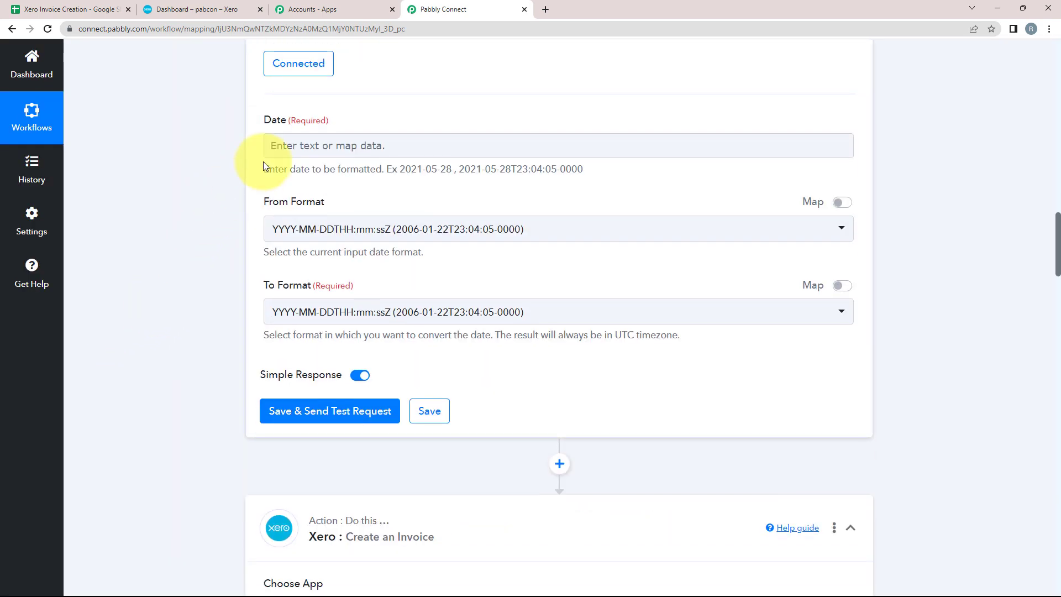
Step: Check the trigger's Due Date and Date Of Creation (09/04/2023) values, then start mapping the formatter's Date input
{"action": "scroll", "coordinate": [224, 205], "scroll_direction": "up", "scroll_amount": 2}
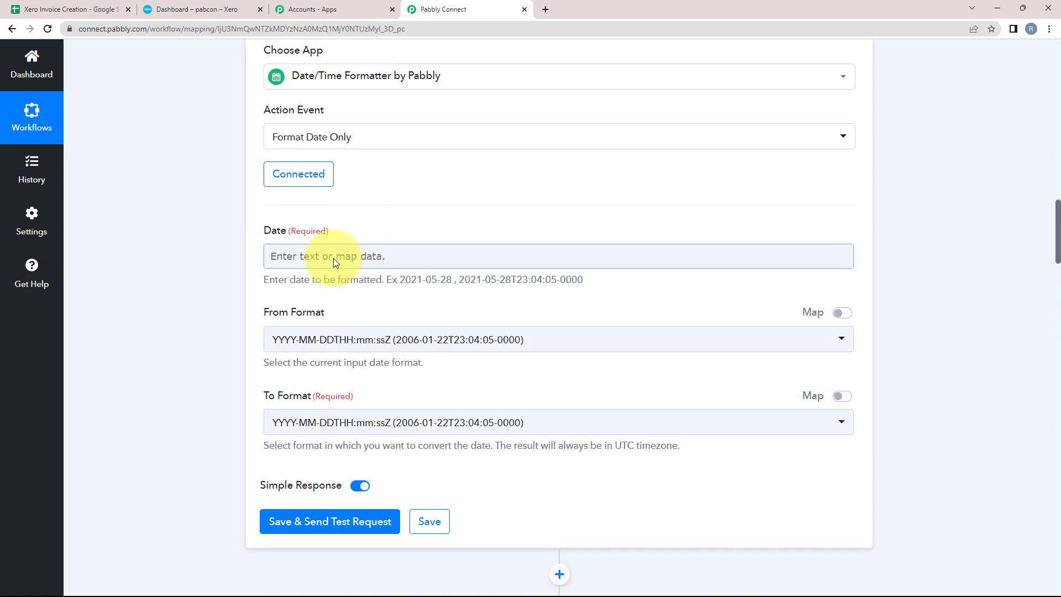
{"action": "scroll", "coordinate": [197, 256], "scroll_direction": "up", "scroll_amount": 10}
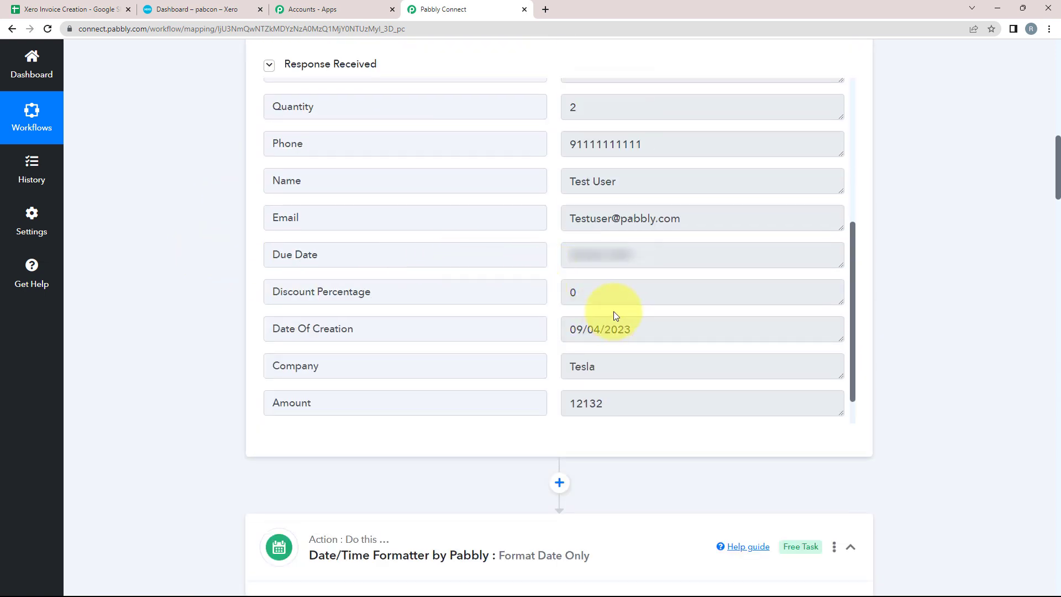
{"action": "left_click_drag", "start_coordinate": [635, 253], "coordinate": [540, 260]}
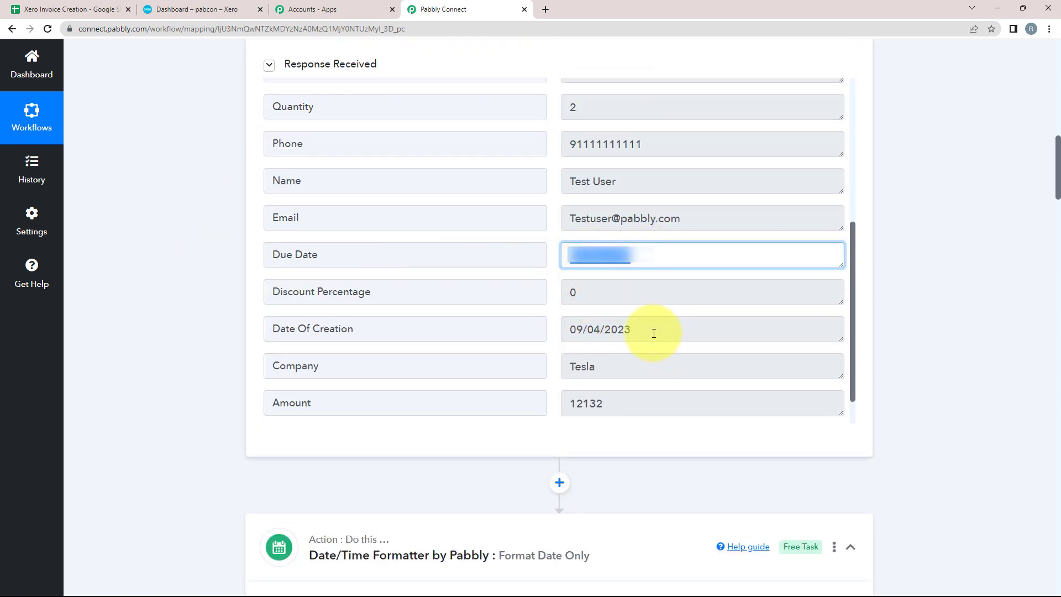
{"action": "left_click_drag", "start_coordinate": [654, 332], "coordinate": [144, 316]}
{"action": "scroll", "coordinate": [144, 310], "scroll_direction": "down", "scroll_amount": 8}
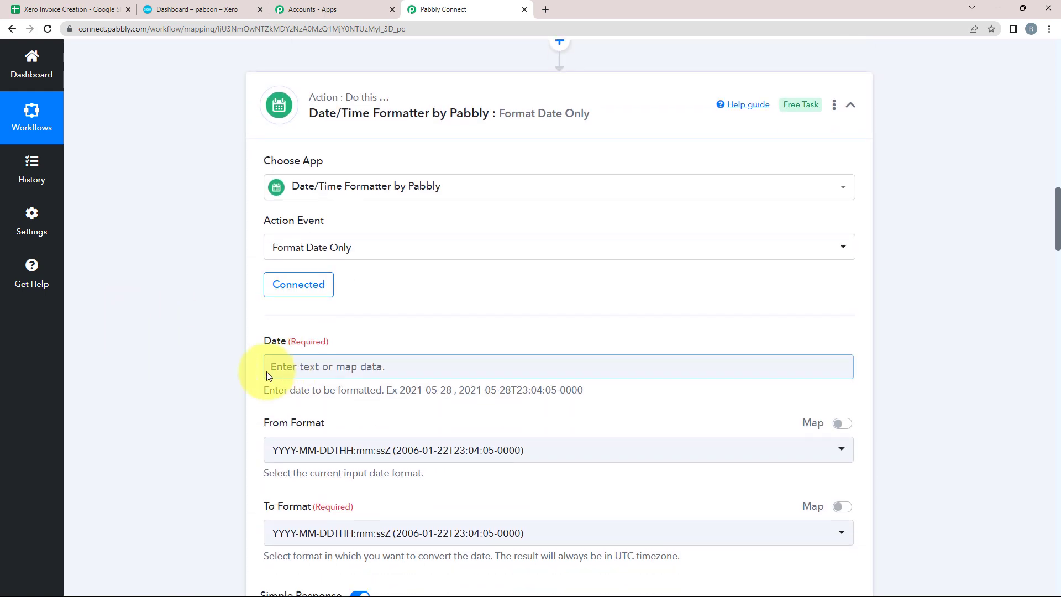
{"action": "scroll", "coordinate": [267, 367], "scroll_direction": "down", "scroll_amount": 2}
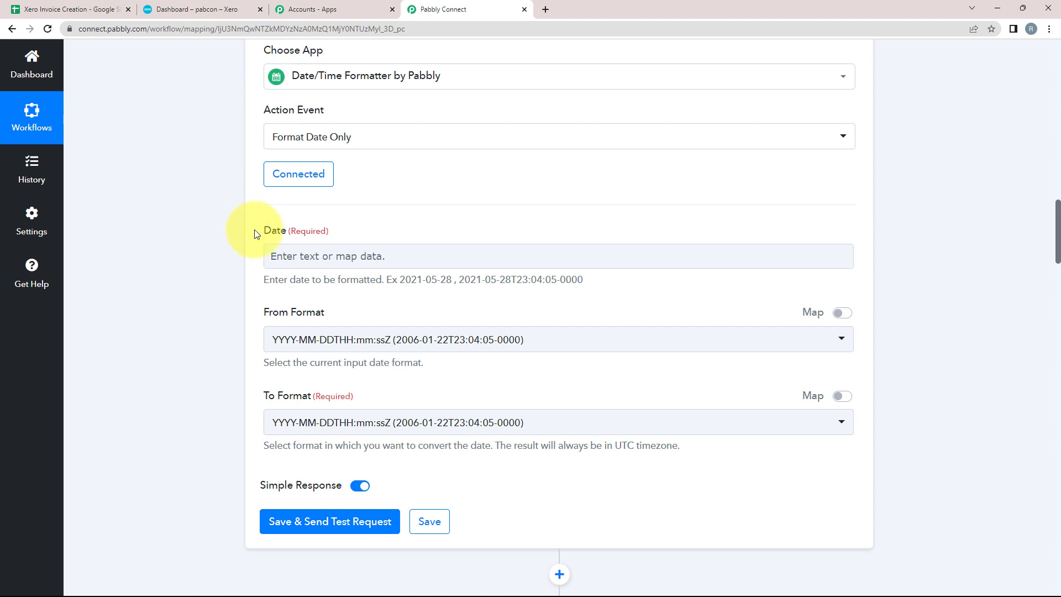
{"action": "left_click_drag", "start_coordinate": [265, 230], "coordinate": [292, 230]}
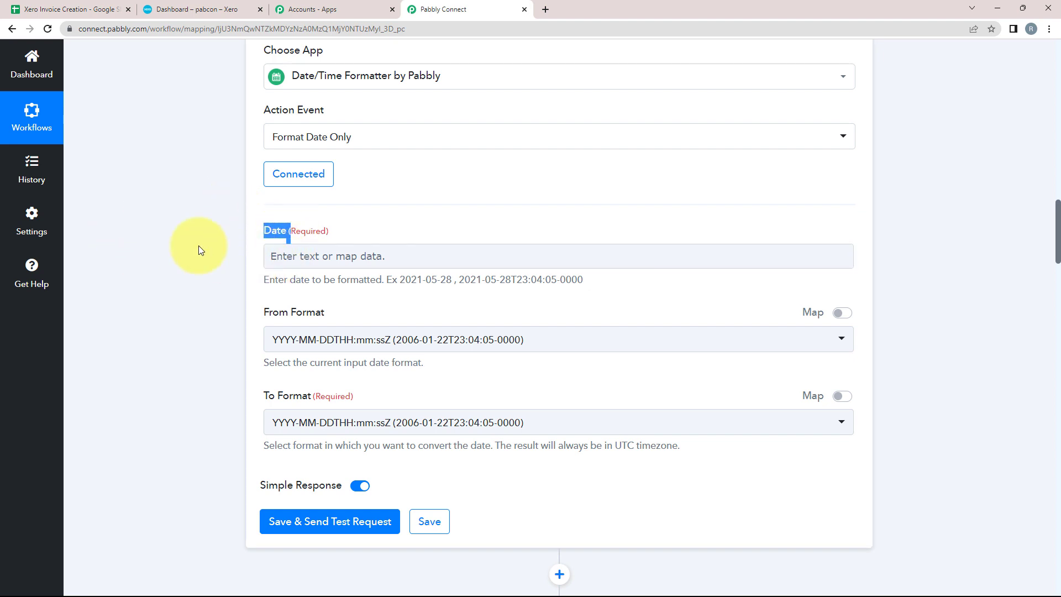
{"action": "left_click", "coordinate": [274, 254]}
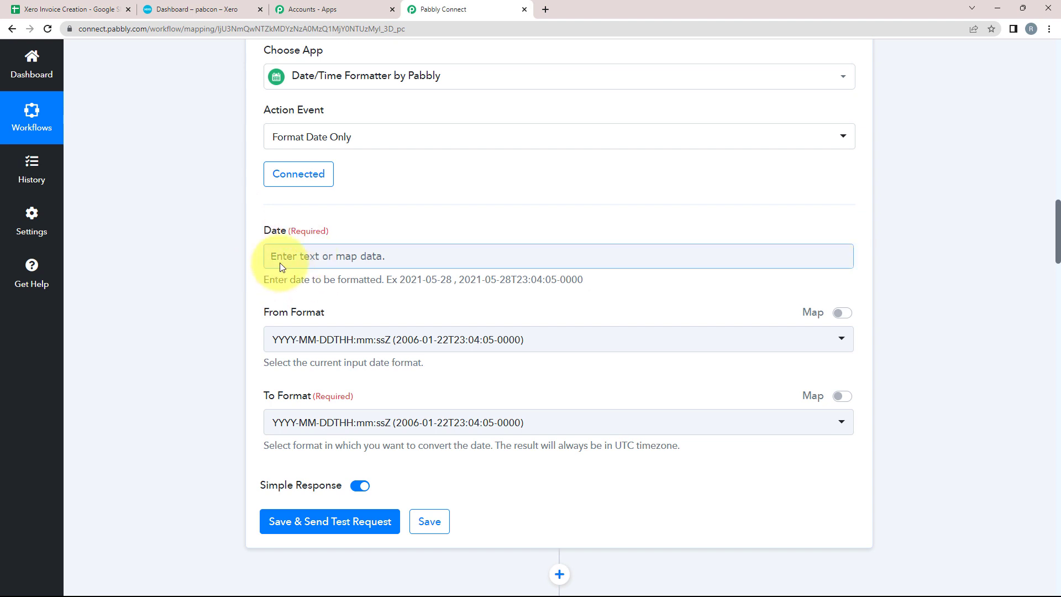
{"action": "left_click", "coordinate": [280, 261]}
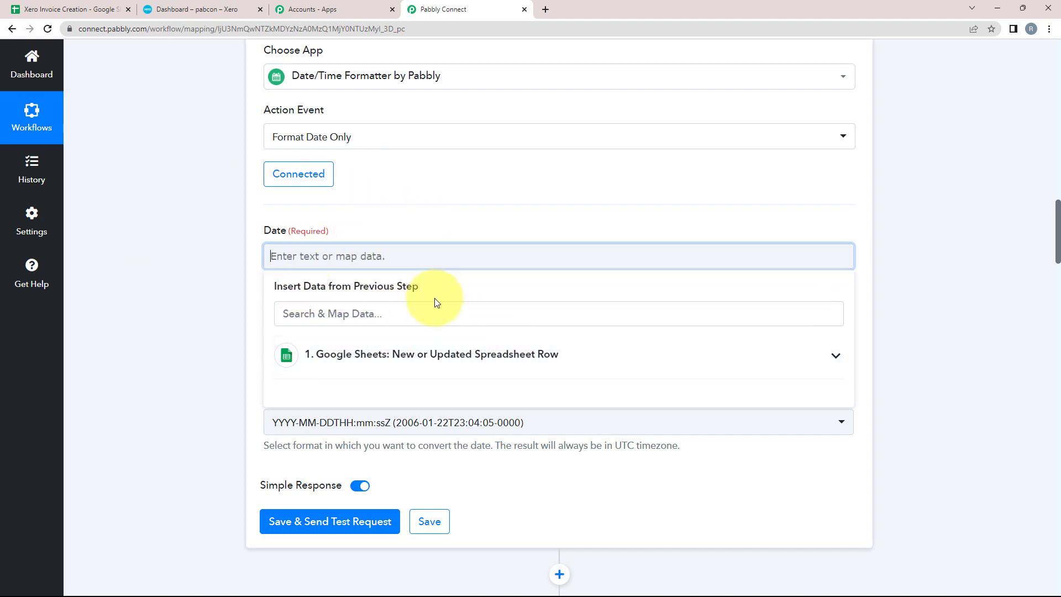
Step: Map the sheet's Date Of Creation into the Date input with source format DD/MM/YYYY
{"action": "left_click", "coordinate": [833, 358]}
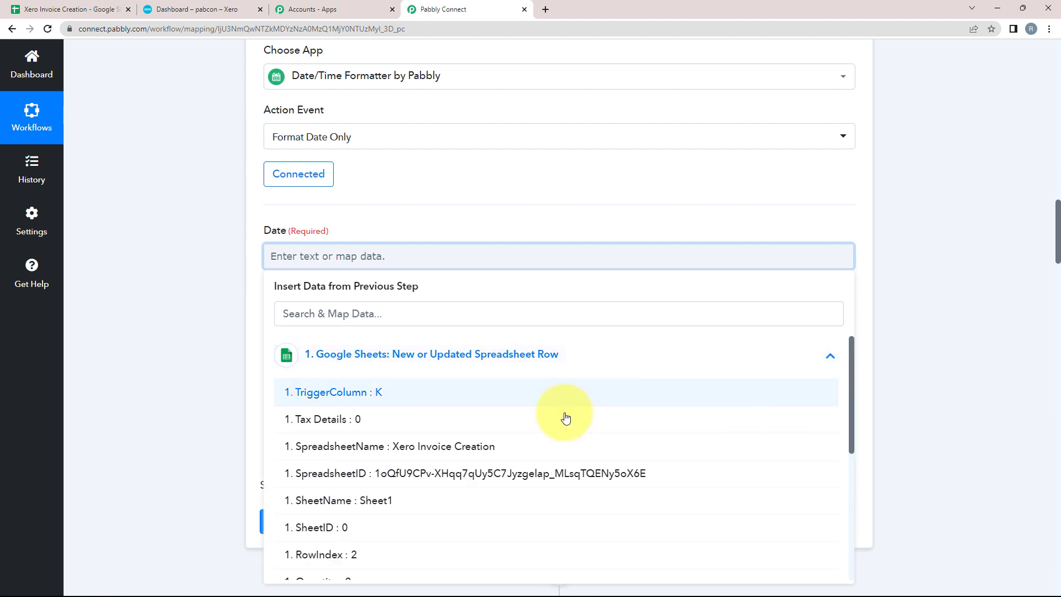
{"action": "scroll", "coordinate": [293, 398], "scroll_direction": "down", "scroll_amount": 2}
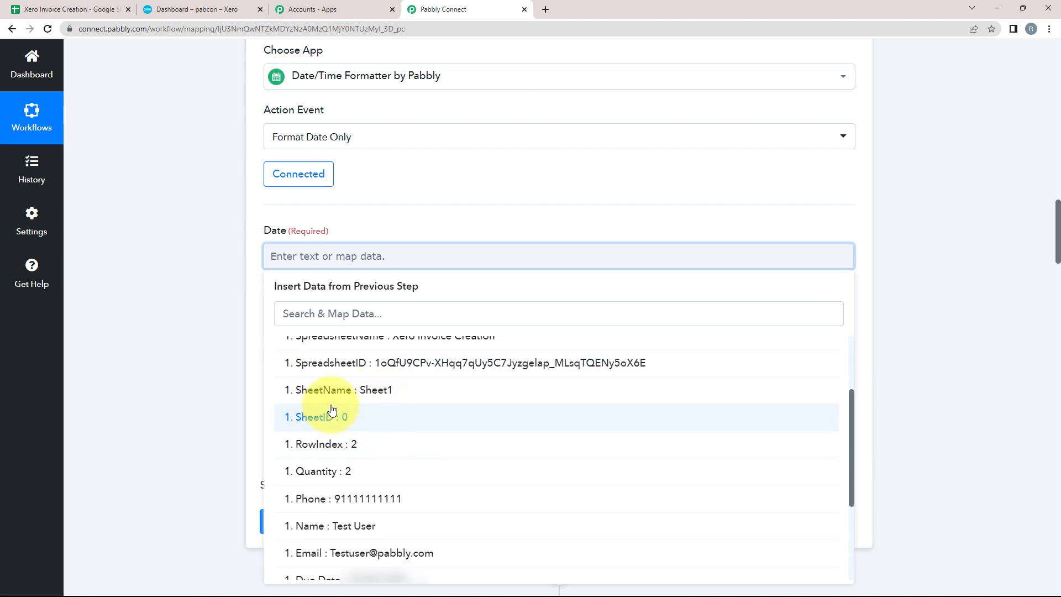
{"action": "scroll", "coordinate": [300, 413], "scroll_direction": "down", "scroll_amount": 2}
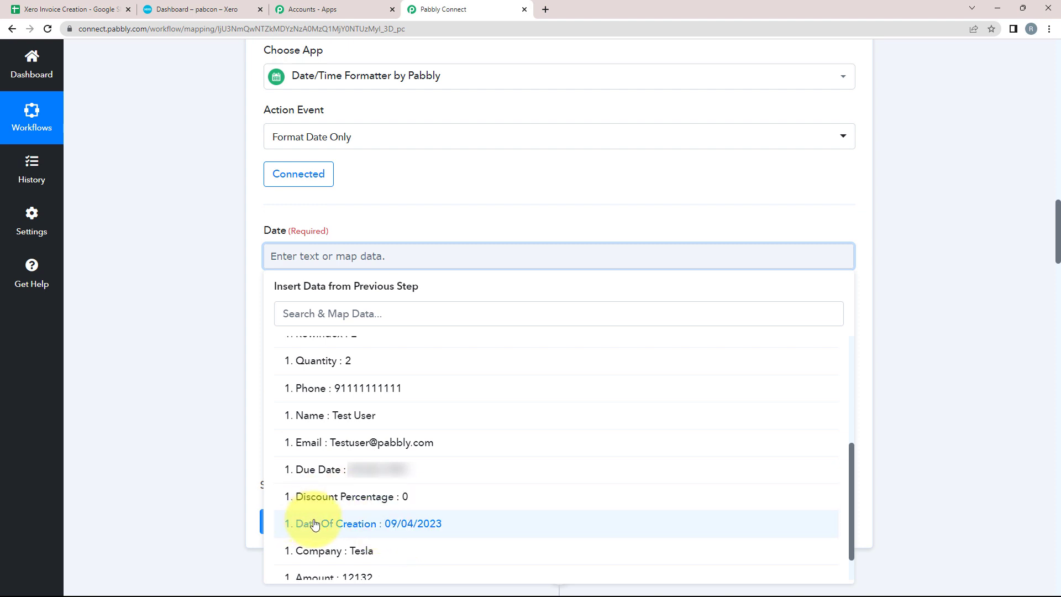
{"action": "left_click", "coordinate": [416, 528]}
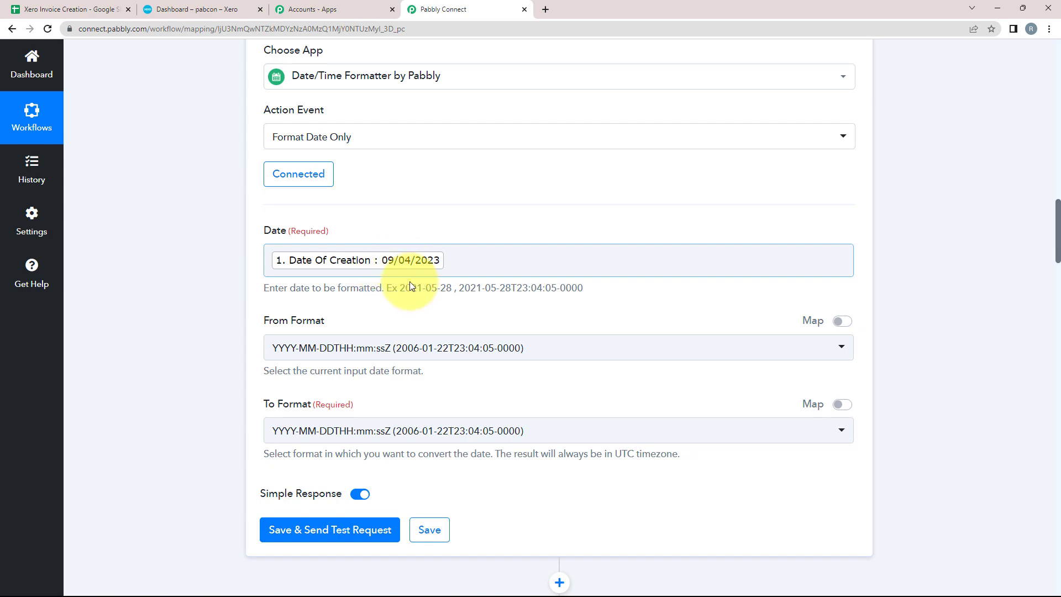
{"action": "scroll", "coordinate": [387, 254], "scroll_direction": "down", "scroll_amount": 2}
{"action": "left_click", "coordinate": [279, 237]}
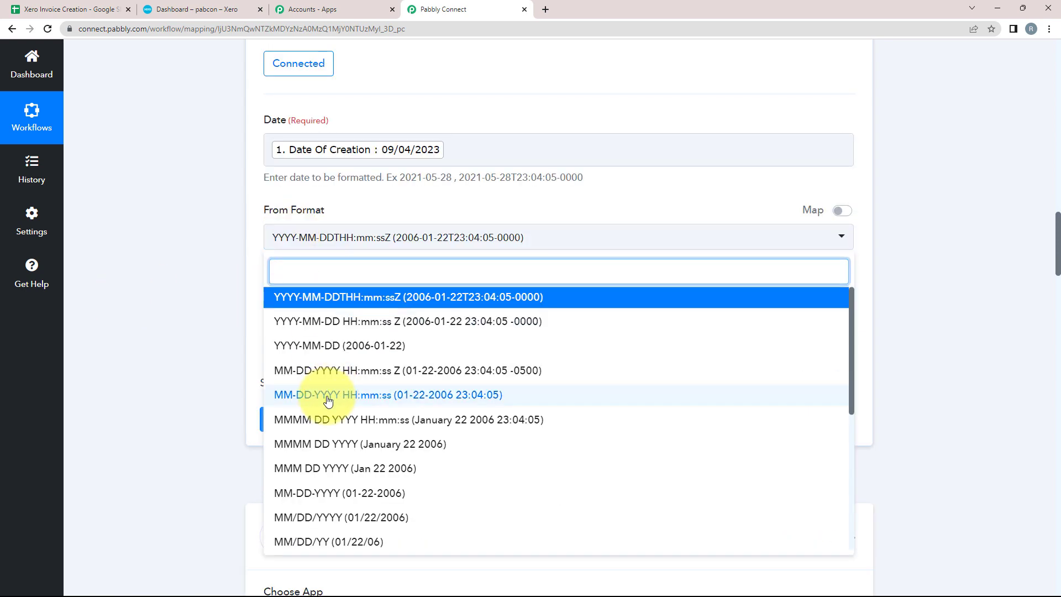
{"action": "scroll", "coordinate": [282, 476], "scroll_direction": "down", "scroll_amount": 5}
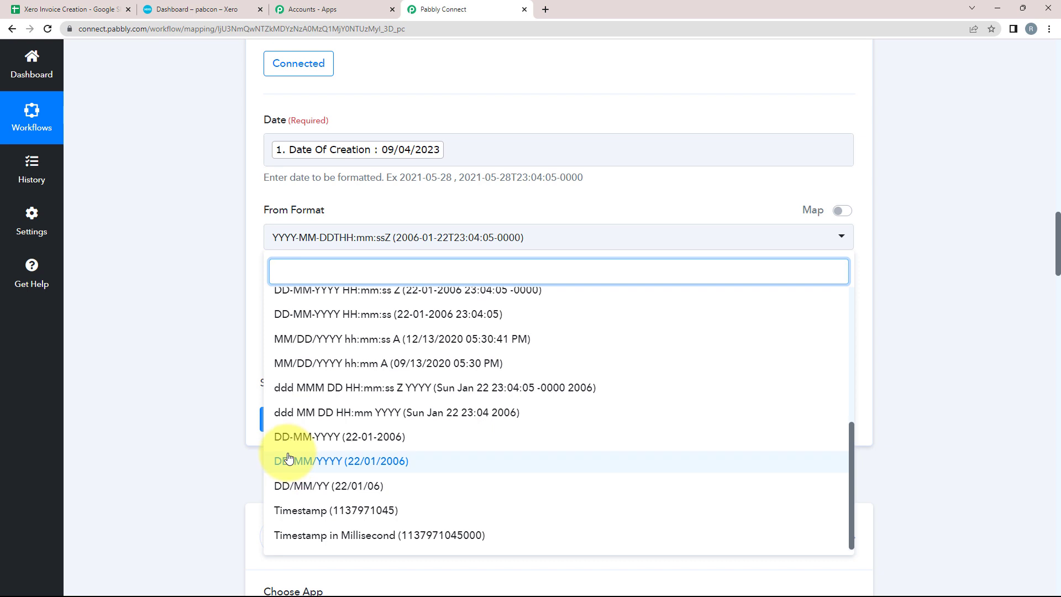
{"action": "left_click", "coordinate": [326, 468]}
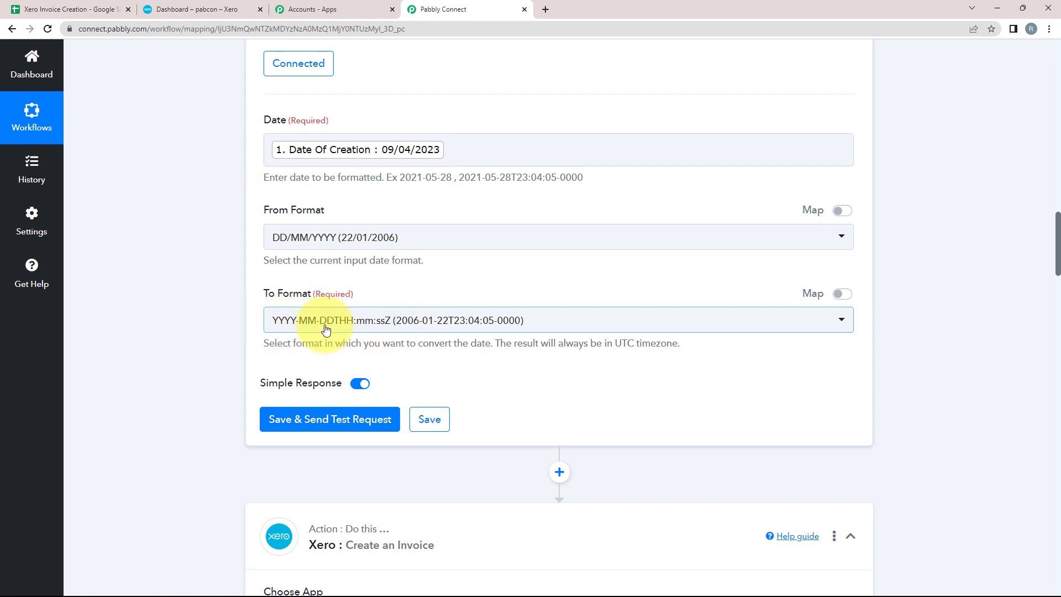
Step: Keep the default ISO target format and save the formatter with a test request
{"action": "scroll", "coordinate": [154, 356], "scroll_direction": "down", "scroll_amount": 15}
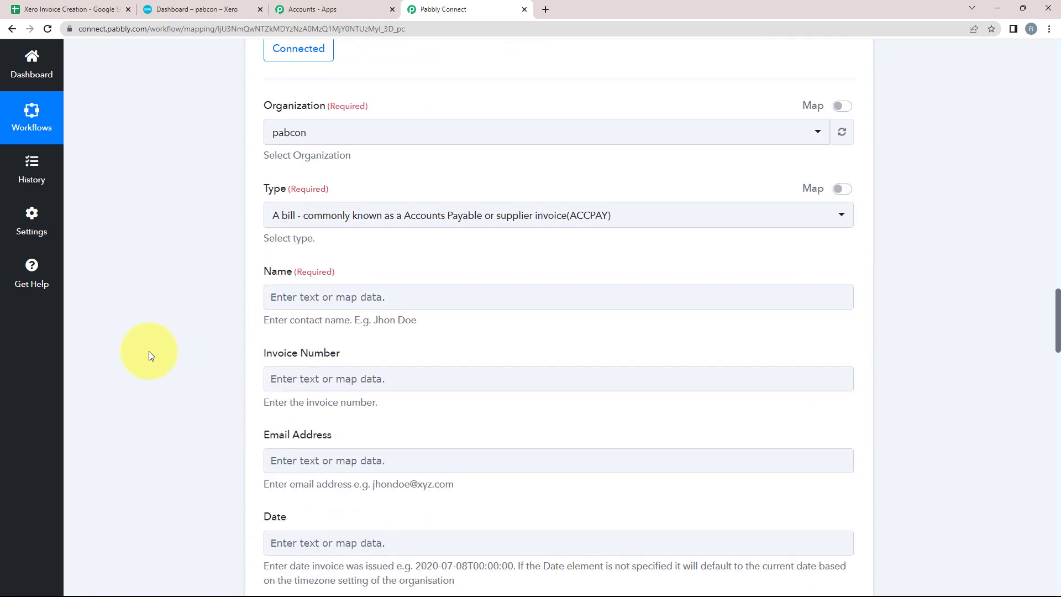
{"action": "scroll", "coordinate": [452, 396], "scroll_direction": "up", "scroll_amount": 2}
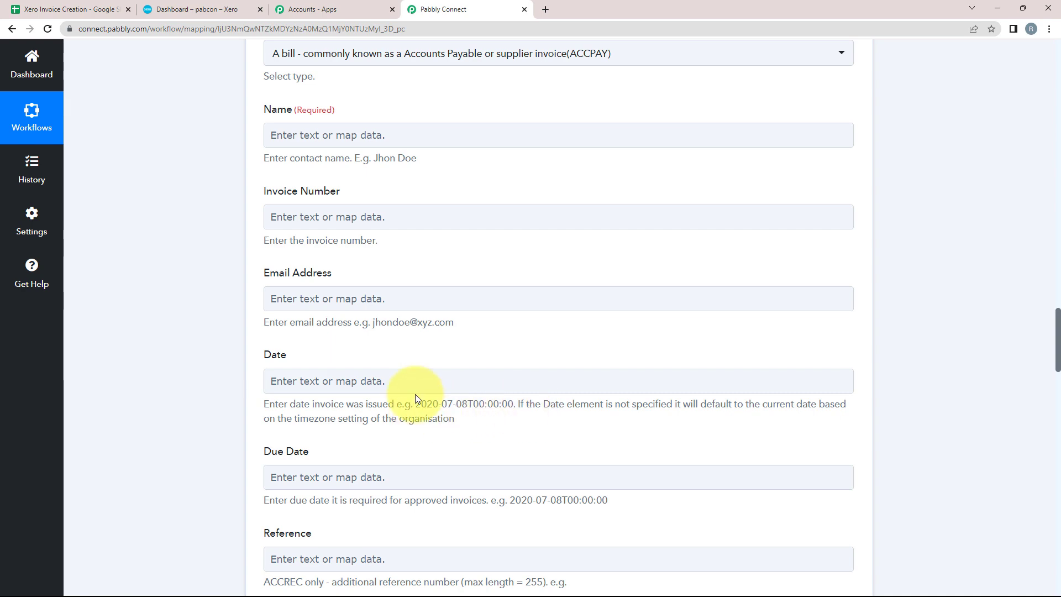
{"action": "scroll", "coordinate": [359, 382], "scroll_direction": "up", "scroll_amount": 8}
{"action": "scroll", "coordinate": [190, 337], "scroll_direction": "up", "scroll_amount": 9}
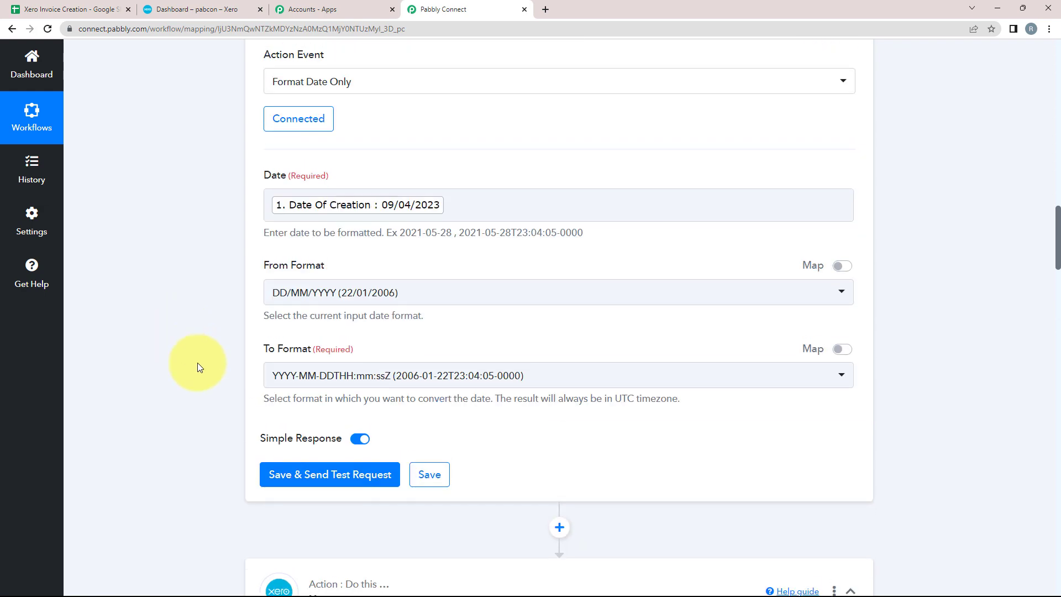
{"action": "left_click", "coordinate": [437, 381]}
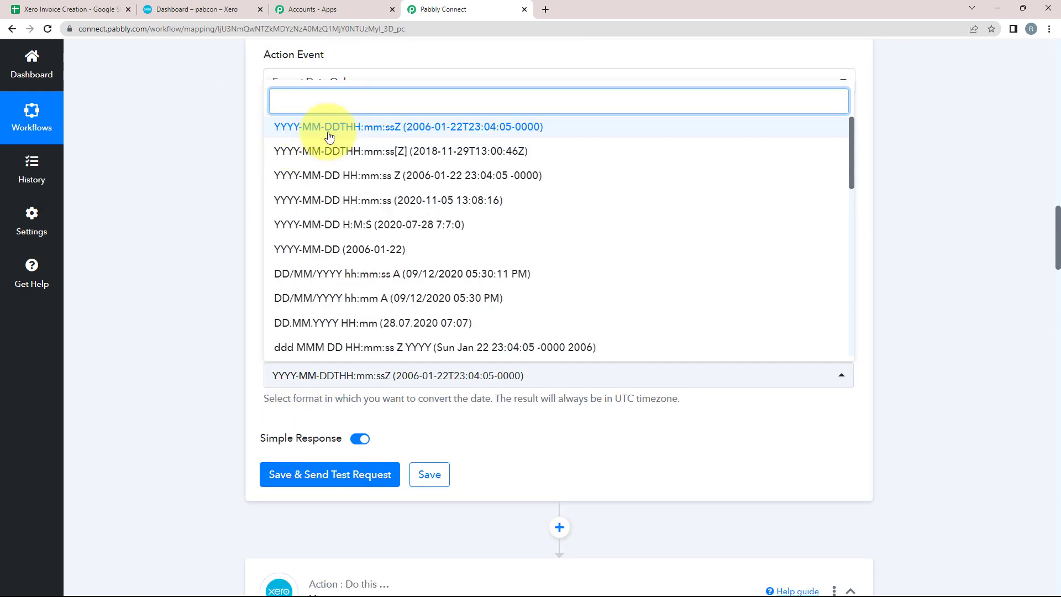
{"action": "left_click", "coordinate": [347, 128]}
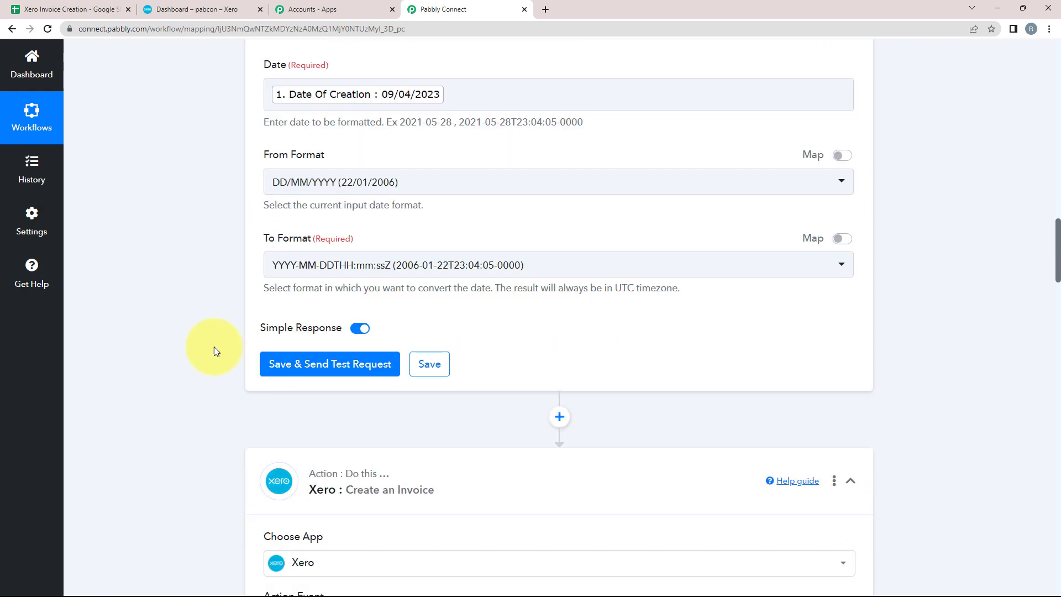
{"action": "left_click", "coordinate": [284, 367]}
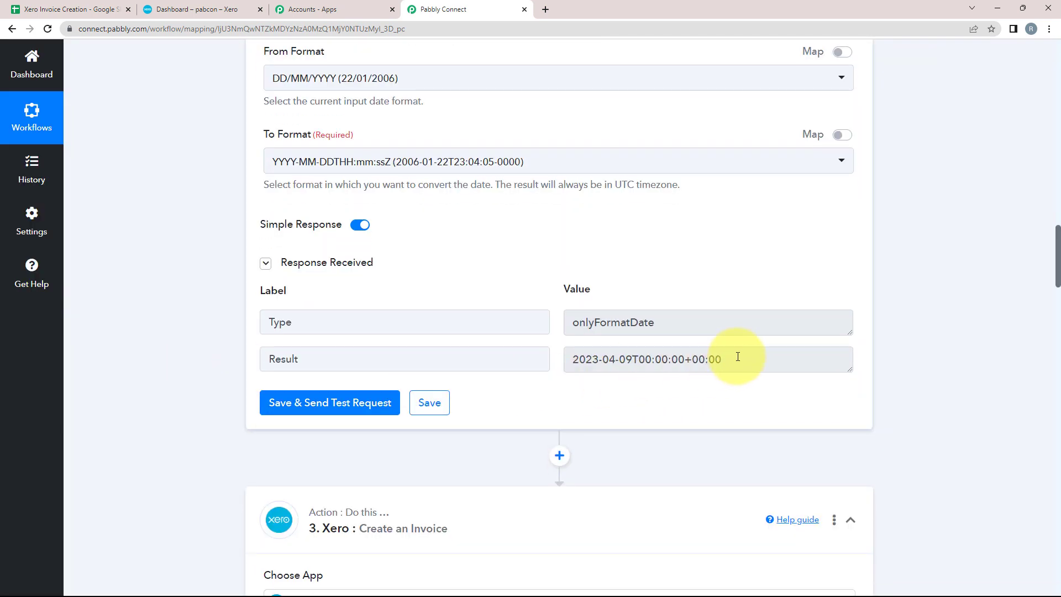
Step: Confirm the result 2023-04-09T00:00:00+00:00 and add a new action step below the formatter
{"action": "left_click_drag", "start_coordinate": [738, 356], "coordinate": [561, 363]}
{"action": "left_click", "coordinate": [583, 403]}
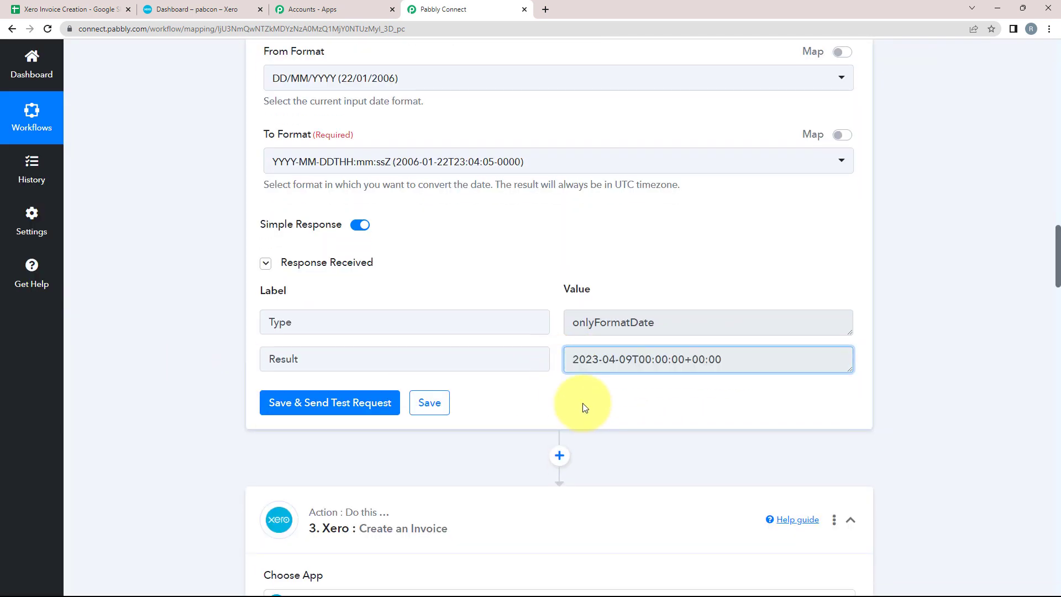
{"action": "scroll", "coordinate": [583, 403], "scroll_direction": "down", "scroll_amount": 3}
{"action": "left_click", "coordinate": [558, 290]}
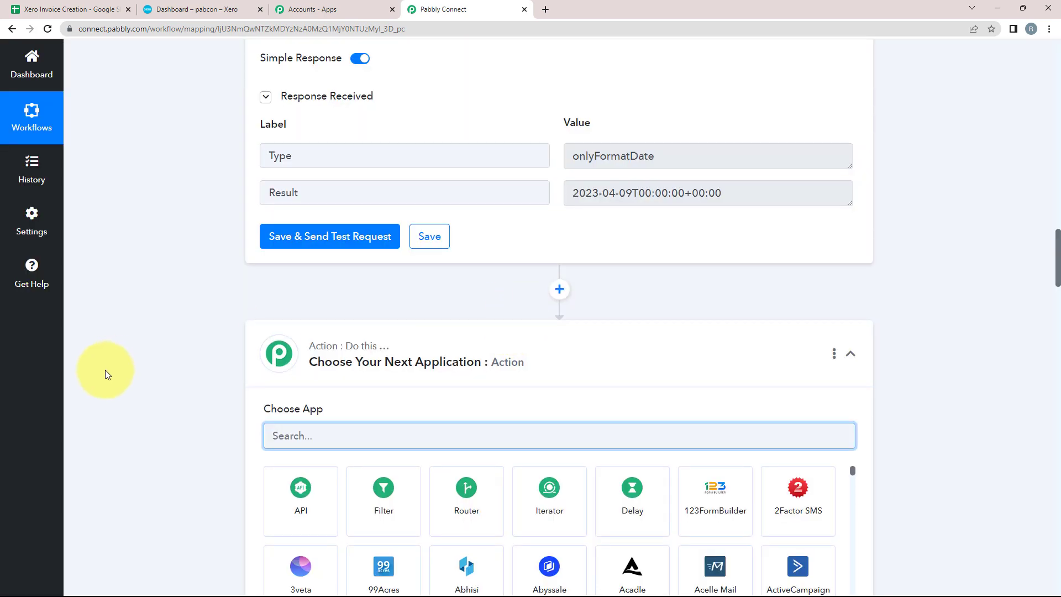
Step: Set the new step to a connected Date/Time Formatter using Format Date Only
{"action": "type", "text": "date"}
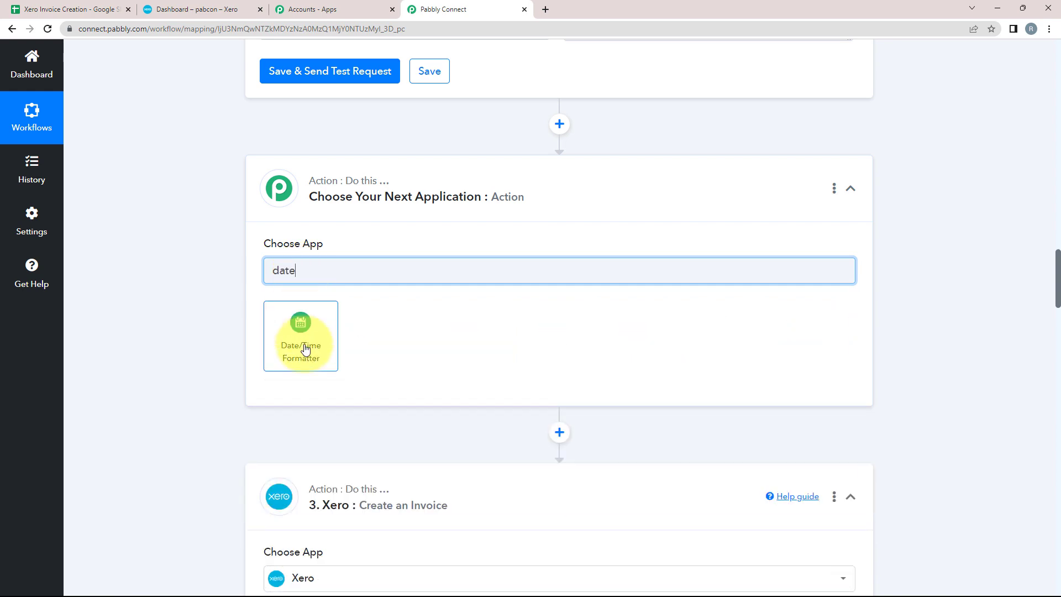
{"action": "left_click", "coordinate": [304, 340]}
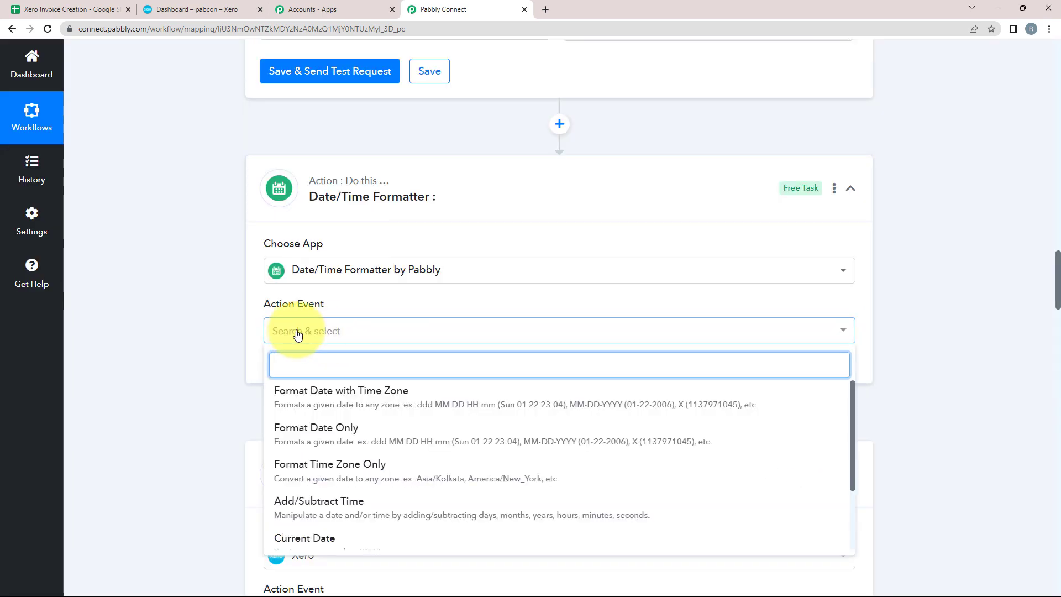
{"action": "left_click", "coordinate": [291, 431]}
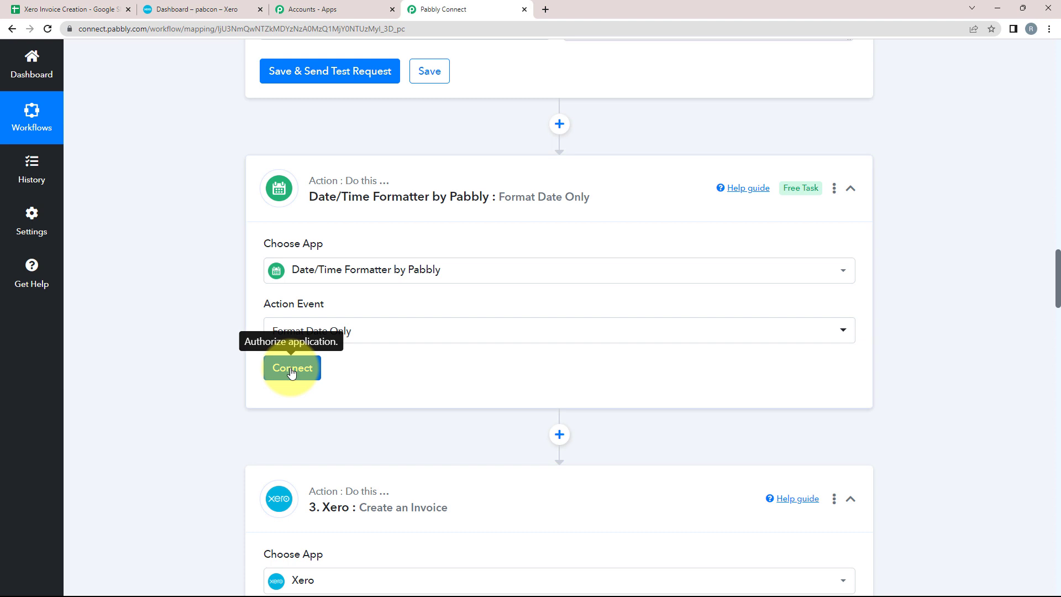
{"action": "left_click", "coordinate": [291, 370]}
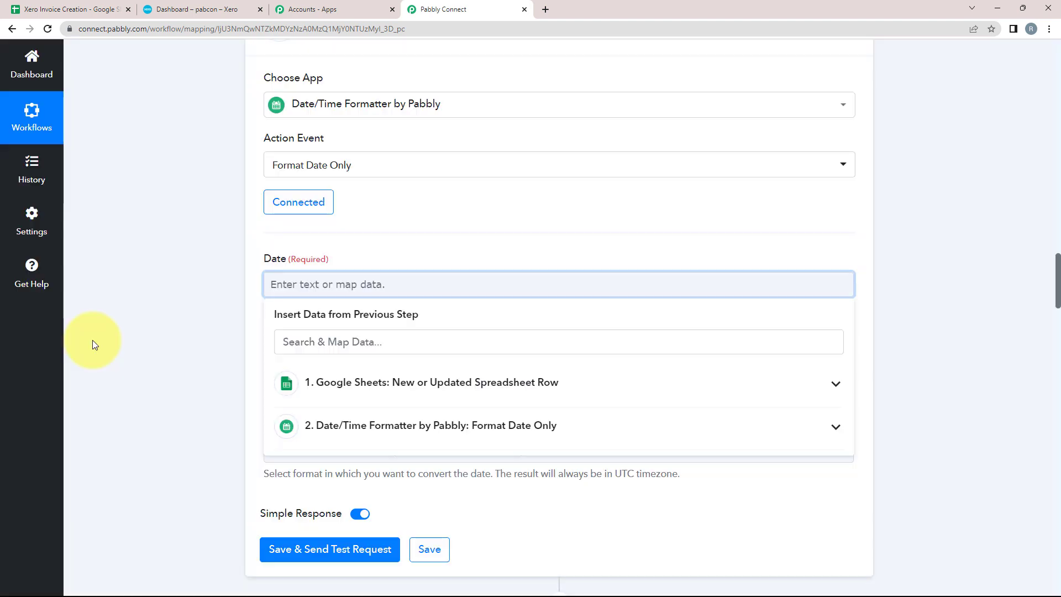
{"action": "scroll", "coordinate": [138, 313], "scroll_direction": "down", "scroll_amount": 1}
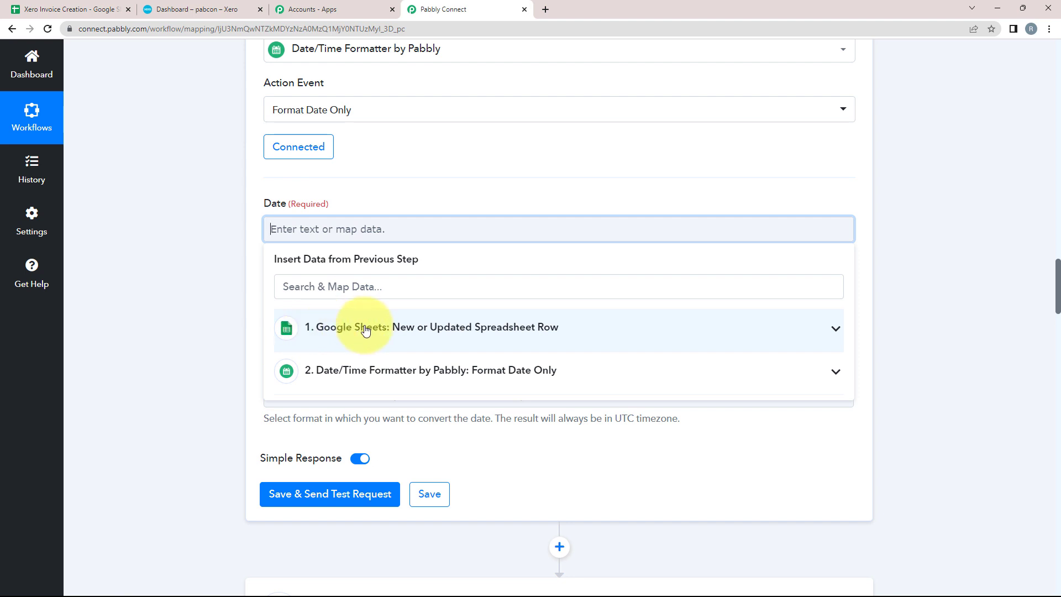
Step: Map the sheet's Due Date into the Date input with source format DD/MM/YYYY
{"action": "left_click", "coordinate": [837, 333]}
{"action": "scroll", "coordinate": [289, 478], "scroll_direction": "down", "scroll_amount": 4}
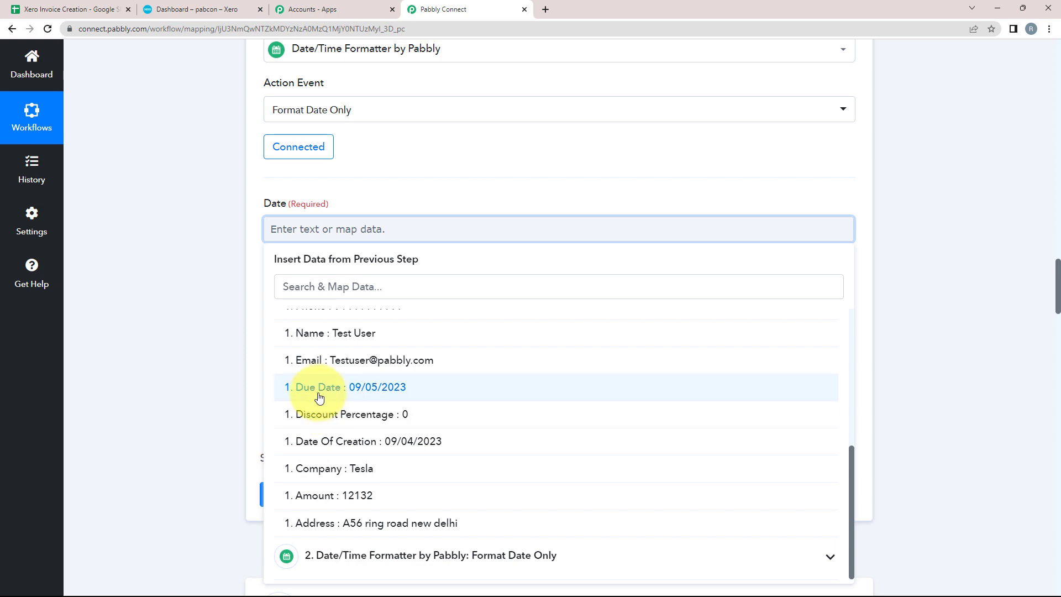
{"action": "left_click", "coordinate": [324, 393]}
{"action": "left_click", "coordinate": [301, 331]}
{"action": "scroll", "coordinate": [390, 415], "scroll_direction": "down", "scroll_amount": 10}
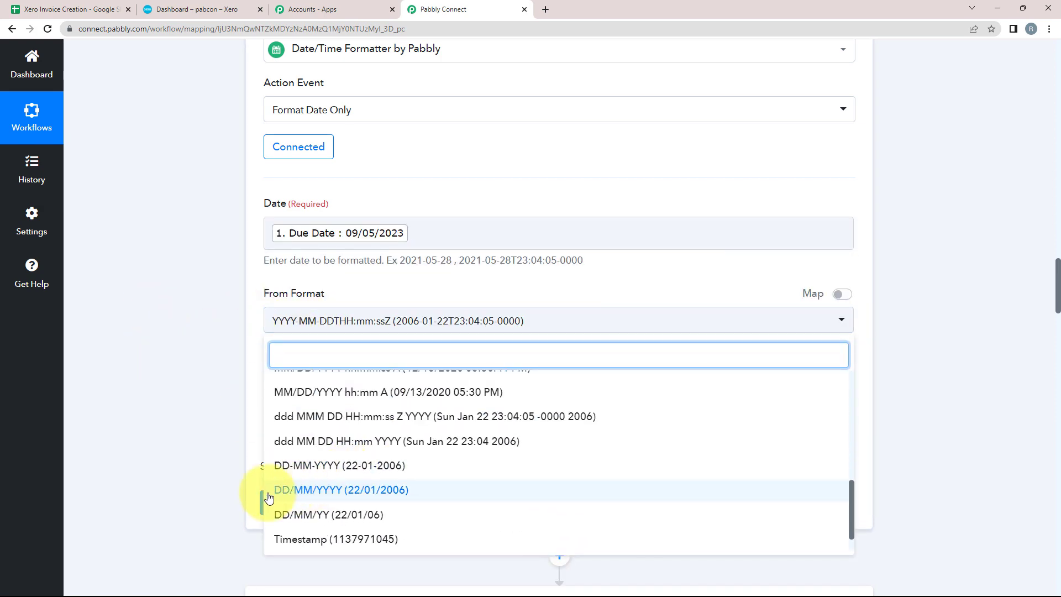
{"action": "scroll", "coordinate": [293, 476], "scroll_direction": "down", "scroll_amount": 1}
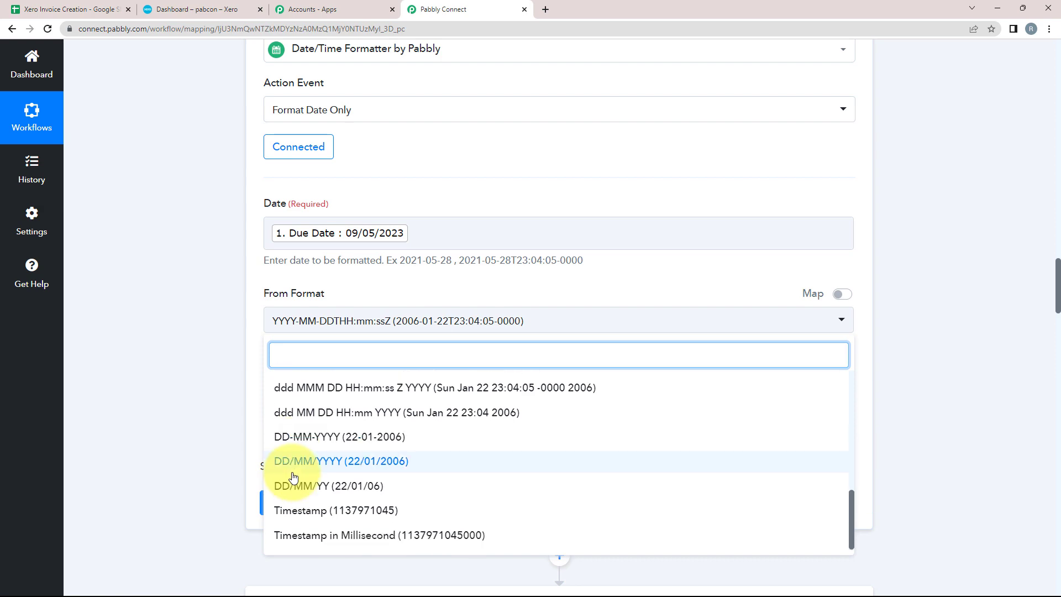
{"action": "scroll", "coordinate": [288, 452], "scroll_direction": "up", "scroll_amount": 4}
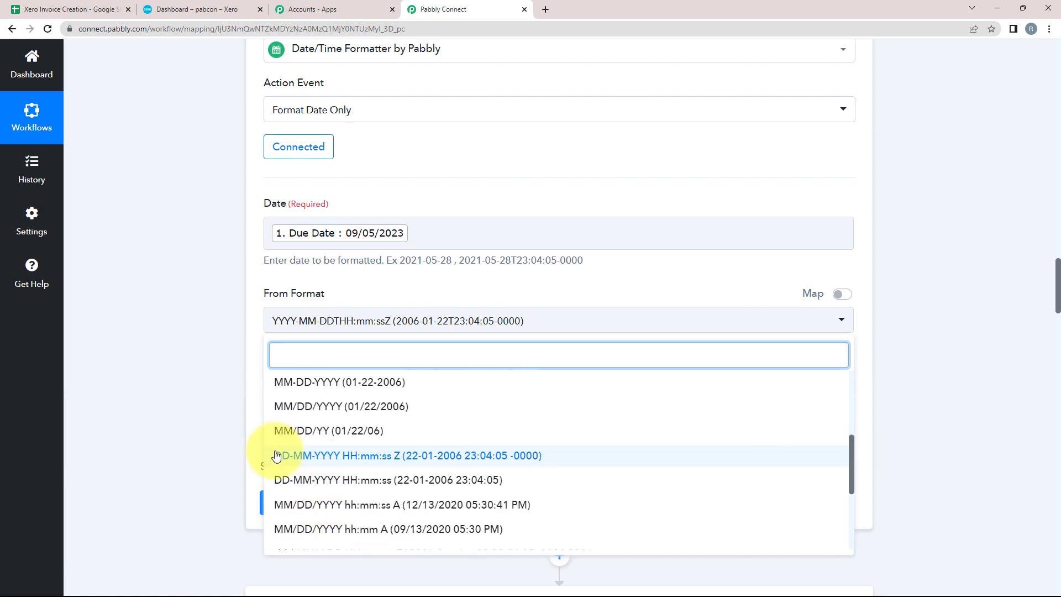
{"action": "scroll", "coordinate": [282, 459], "scroll_direction": "down", "scroll_amount": 3}
{"action": "left_click", "coordinate": [284, 463]}
Step: Keep output format YYYY-MM-DDTHH:mm:ssZ, then save and test, getting 2023-05-09T00:00:00+00:00
{"action": "scroll", "coordinate": [176, 388], "scroll_direction": "down", "scroll_amount": 1}
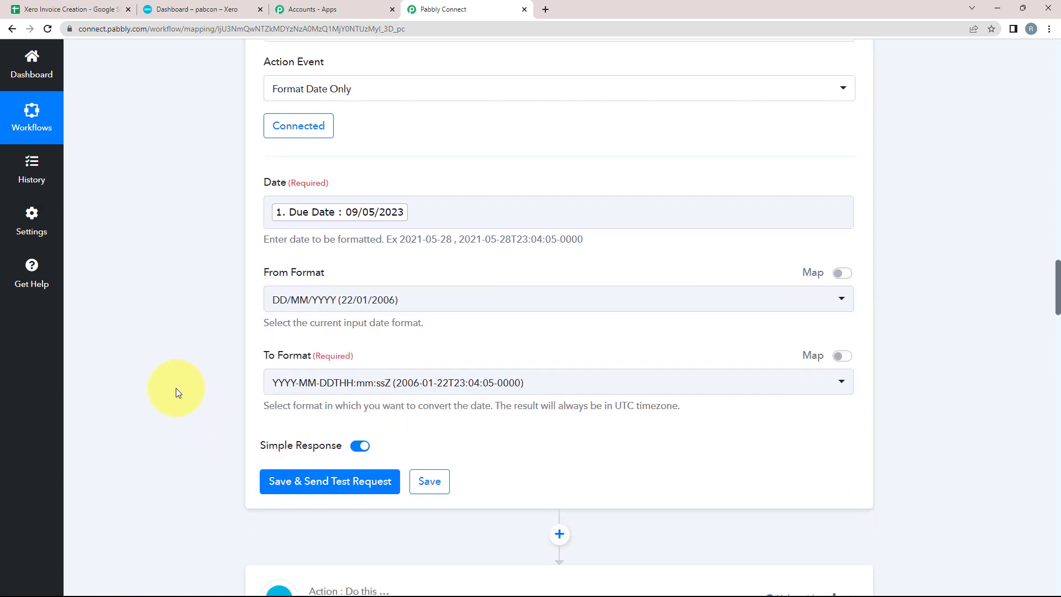
{"action": "scroll", "coordinate": [176, 388], "scroll_direction": "down", "scroll_amount": 2}
{"action": "left_click", "coordinate": [301, 293]}
{"action": "left_click", "coordinate": [320, 353]}
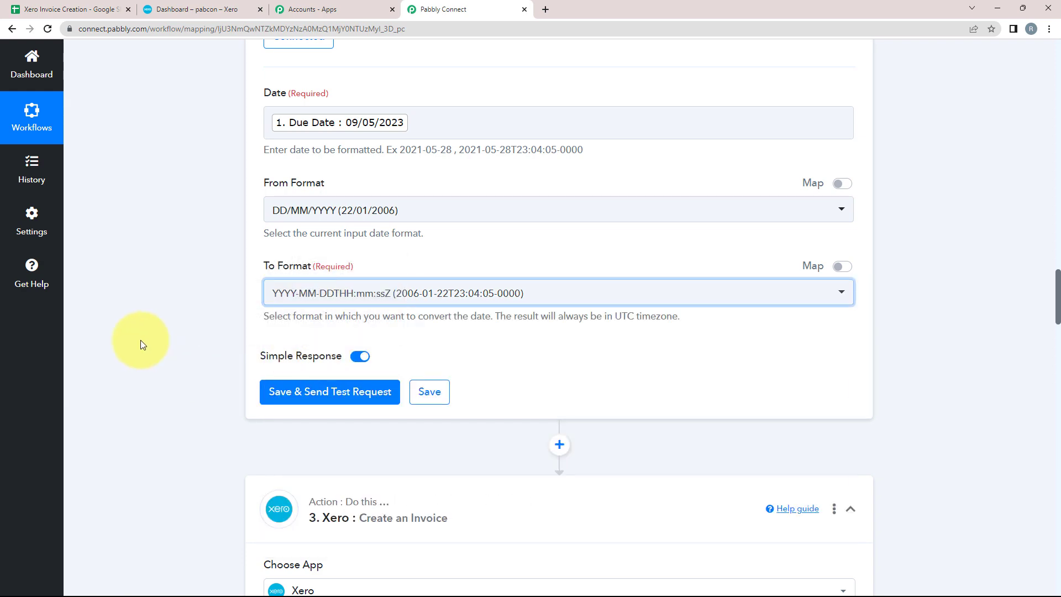
{"action": "scroll", "coordinate": [210, 345], "scroll_direction": "down", "scroll_amount": 2}
{"action": "left_click", "coordinate": [277, 351]}
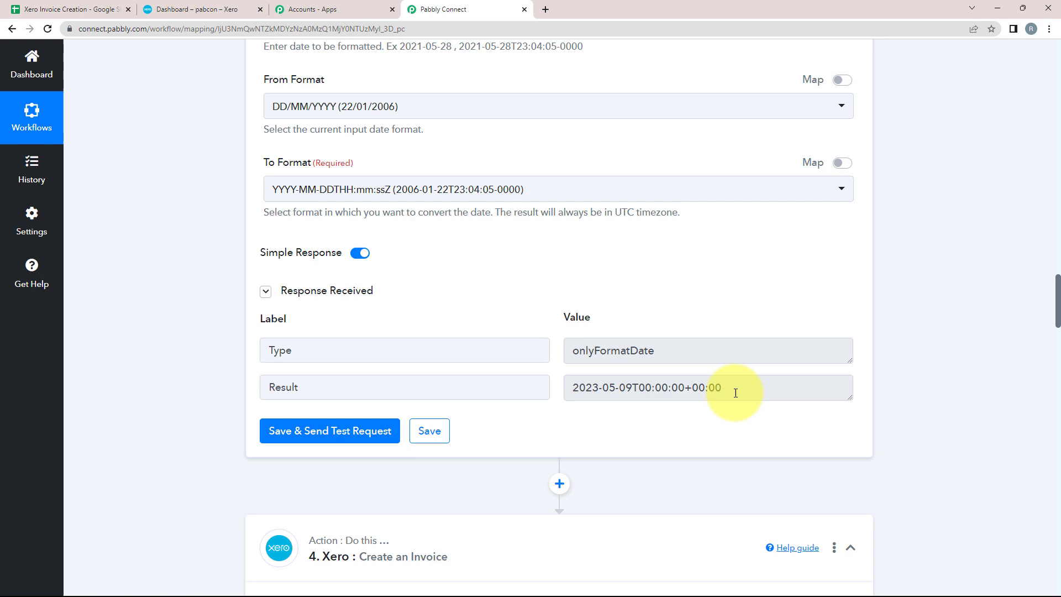
{"action": "left_click", "coordinate": [660, 392]}
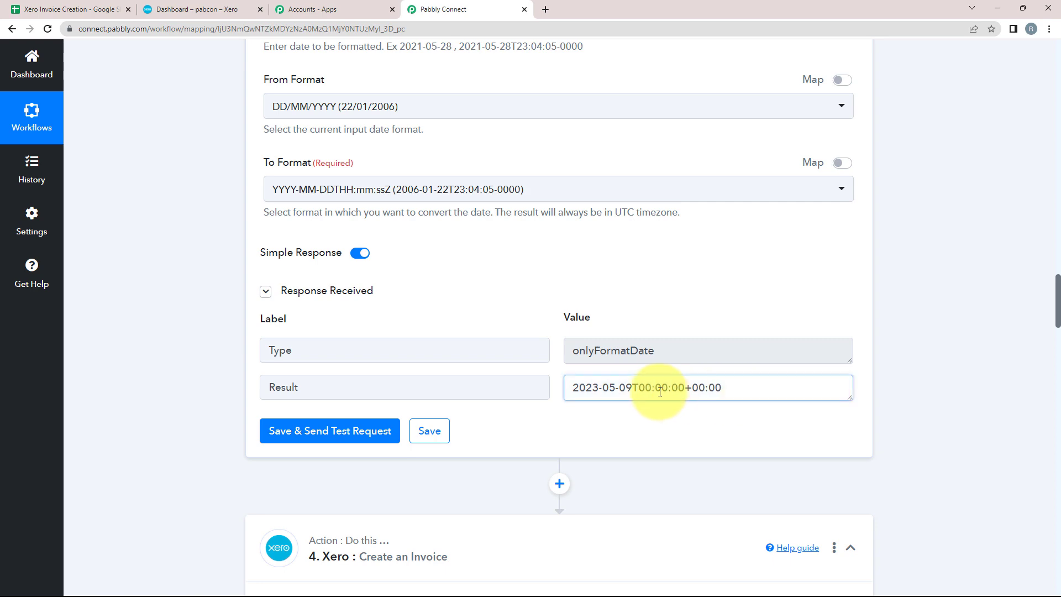
{"action": "triple_click", "coordinate": [660, 391]}
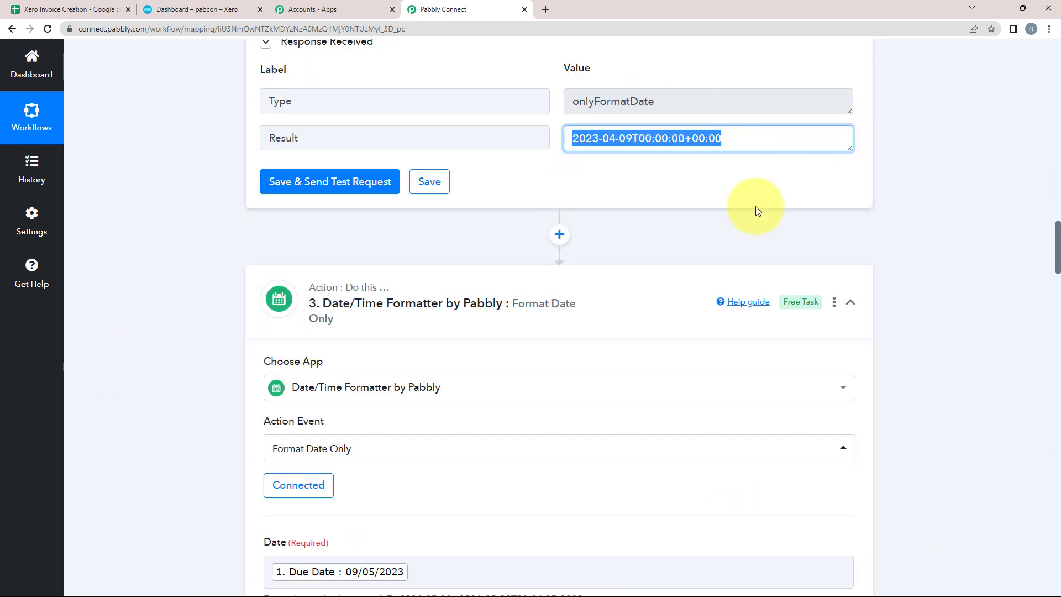
Step: Reuse the existing Xero connection for the Create an Invoice step
{"action": "scroll", "coordinate": [222, 284], "scroll_direction": "down", "scroll_amount": 5}
{"action": "scroll", "coordinate": [214, 285], "scroll_direction": "down", "scroll_amount": 10}
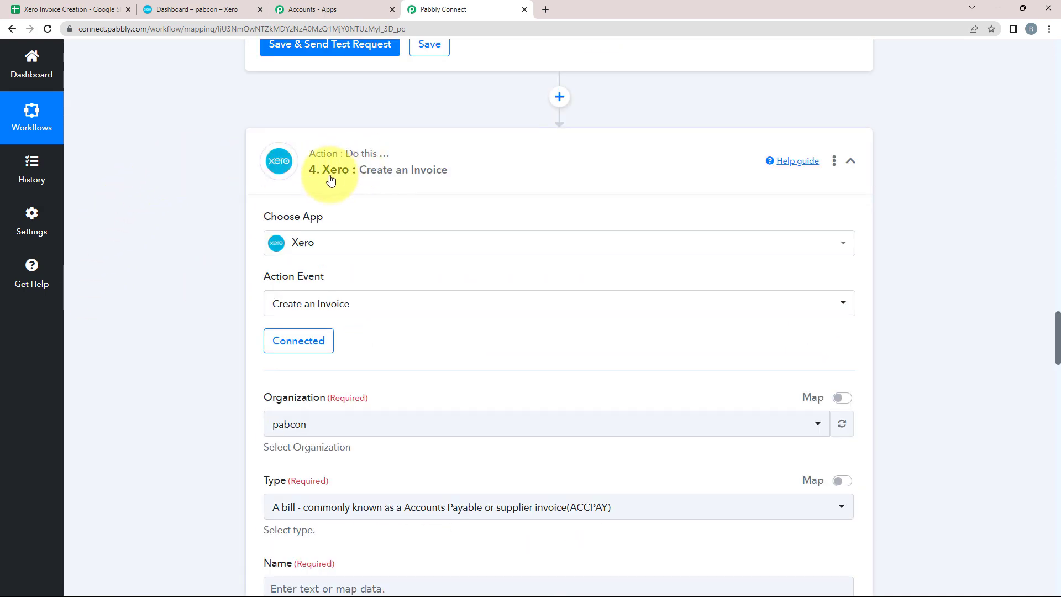
{"action": "scroll", "coordinate": [115, 238], "scroll_direction": "down", "scroll_amount": 3}
{"action": "left_click", "coordinate": [289, 175]}
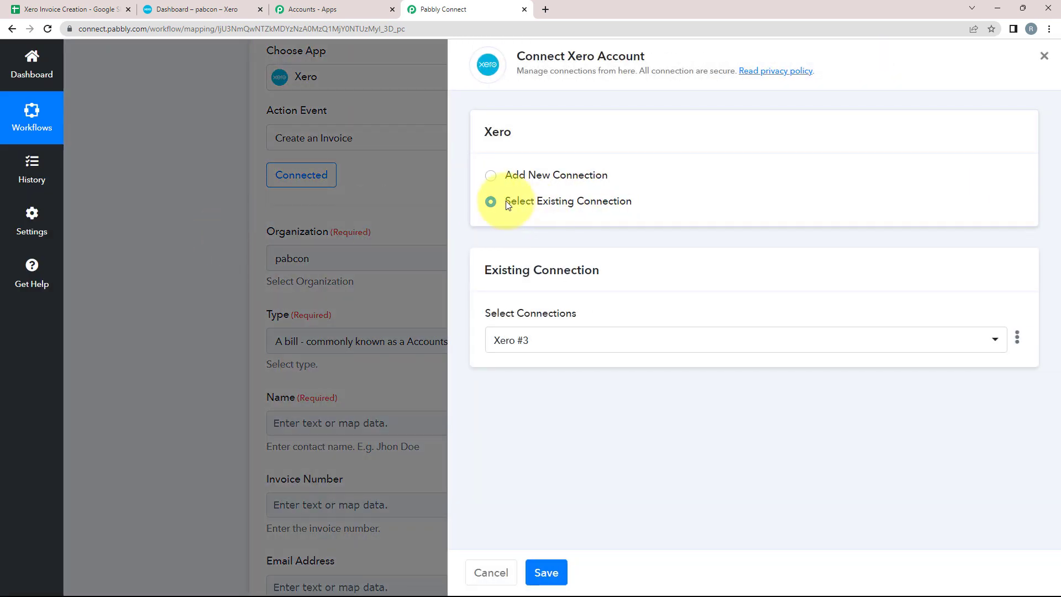
{"action": "left_click", "coordinate": [544, 573]}
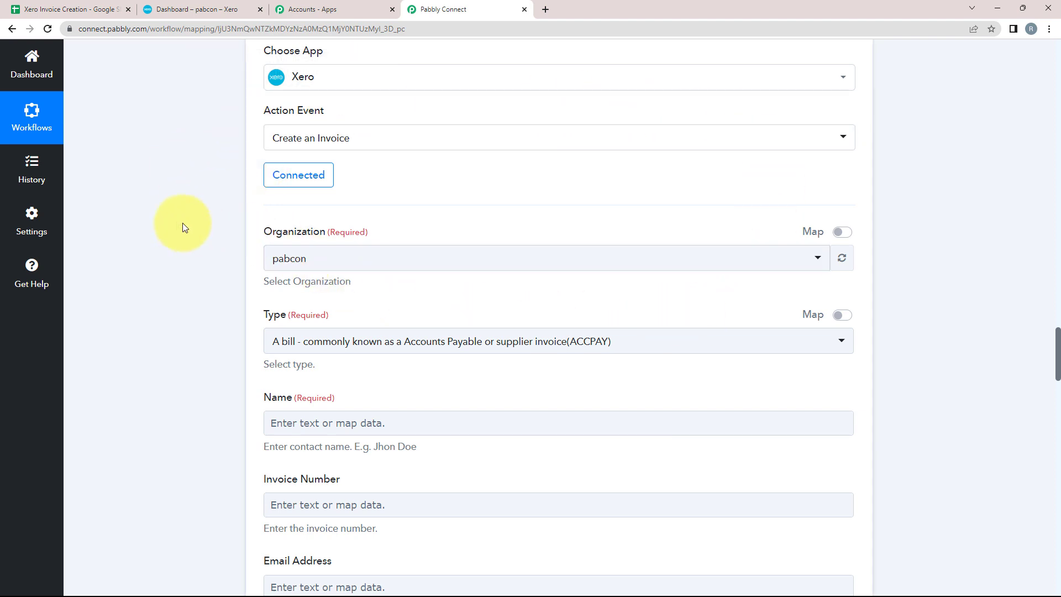
Step: Keep organization pabcon and set the invoice Type to A sales invoice (ACCREC)
{"action": "scroll", "coordinate": [143, 254], "scroll_direction": "down", "scroll_amount": 2}
{"action": "left_click", "coordinate": [280, 155]}
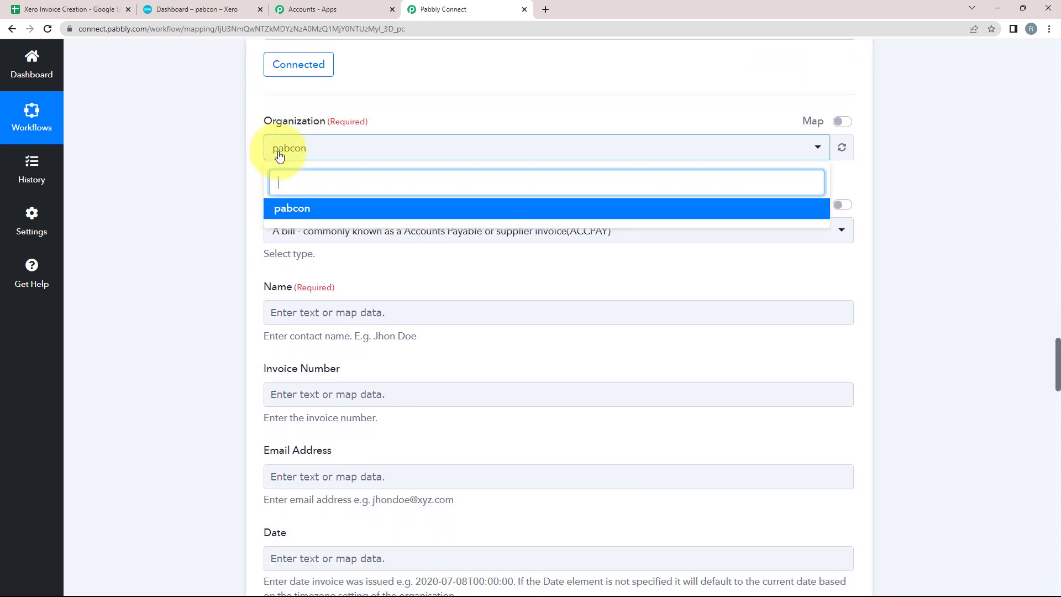
{"action": "left_click", "coordinate": [284, 209]}
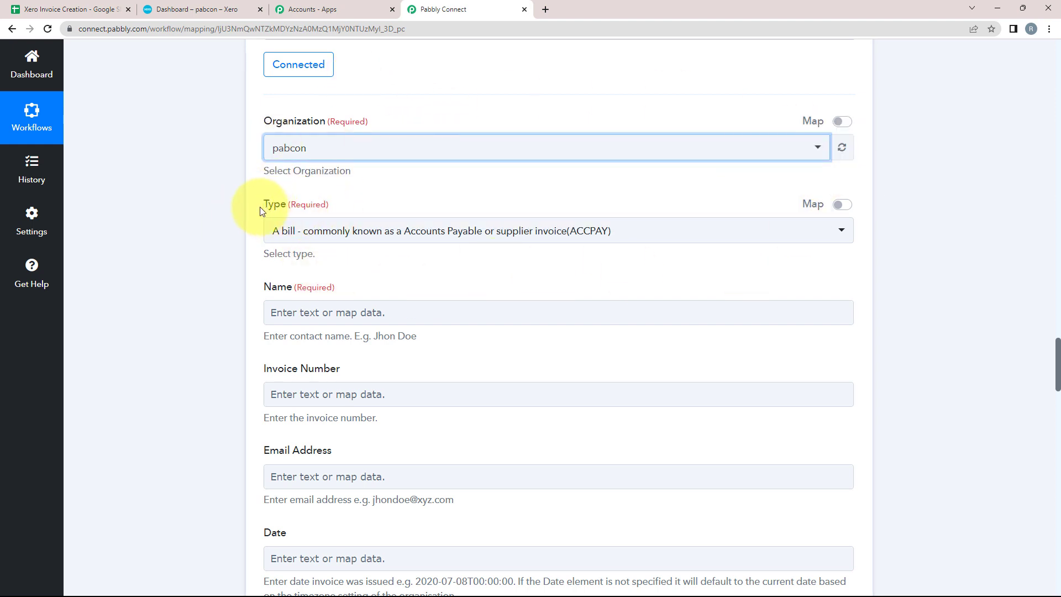
{"action": "left_click", "coordinate": [301, 230]}
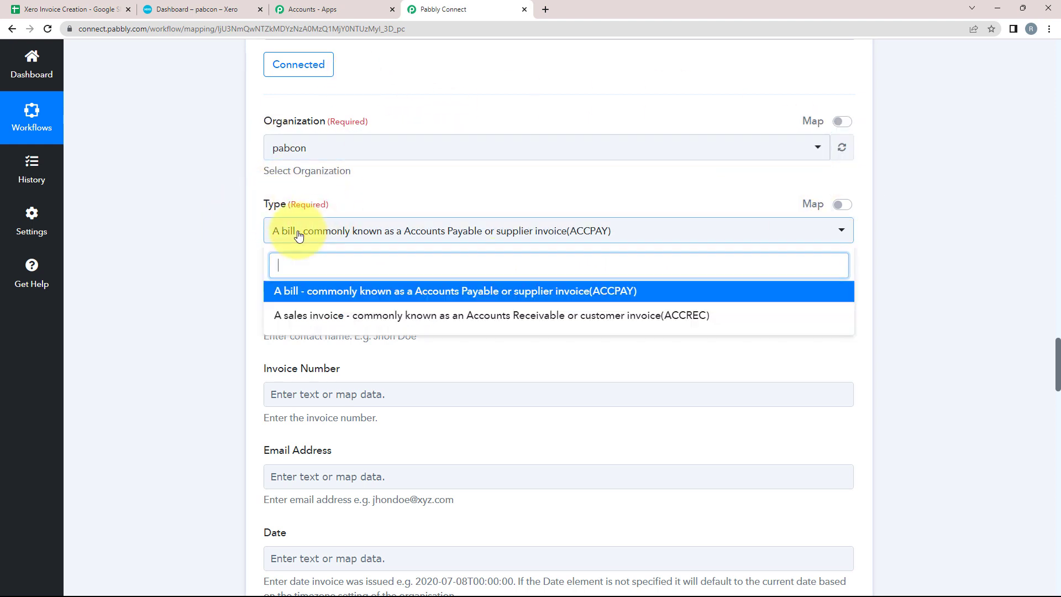
{"action": "left_click", "coordinate": [292, 318]}
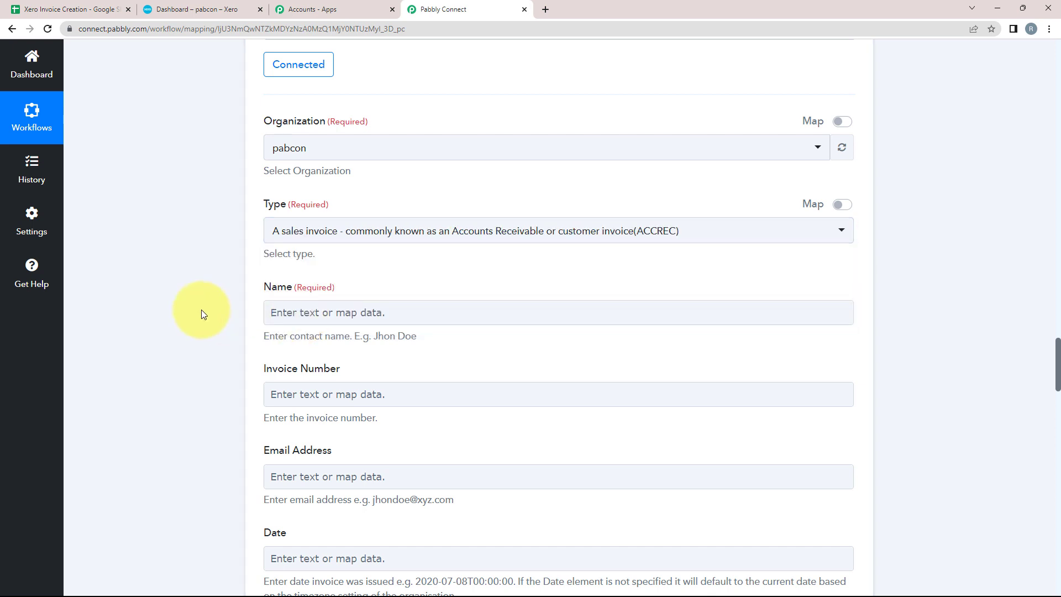
{"action": "scroll", "coordinate": [109, 254], "scroll_direction": "down", "scroll_amount": 1}
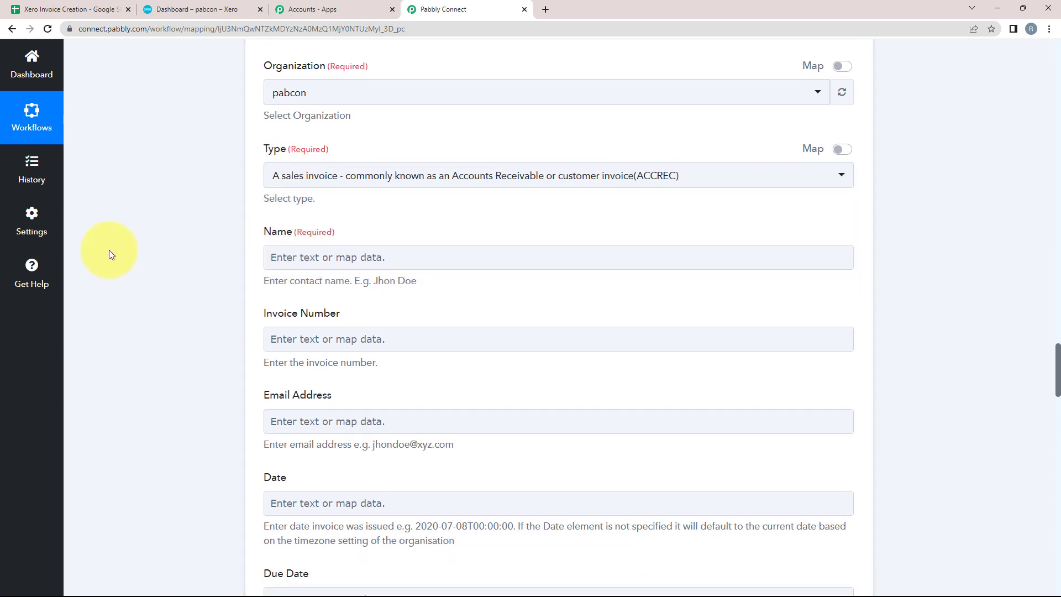
{"action": "left_click", "coordinate": [276, 256]}
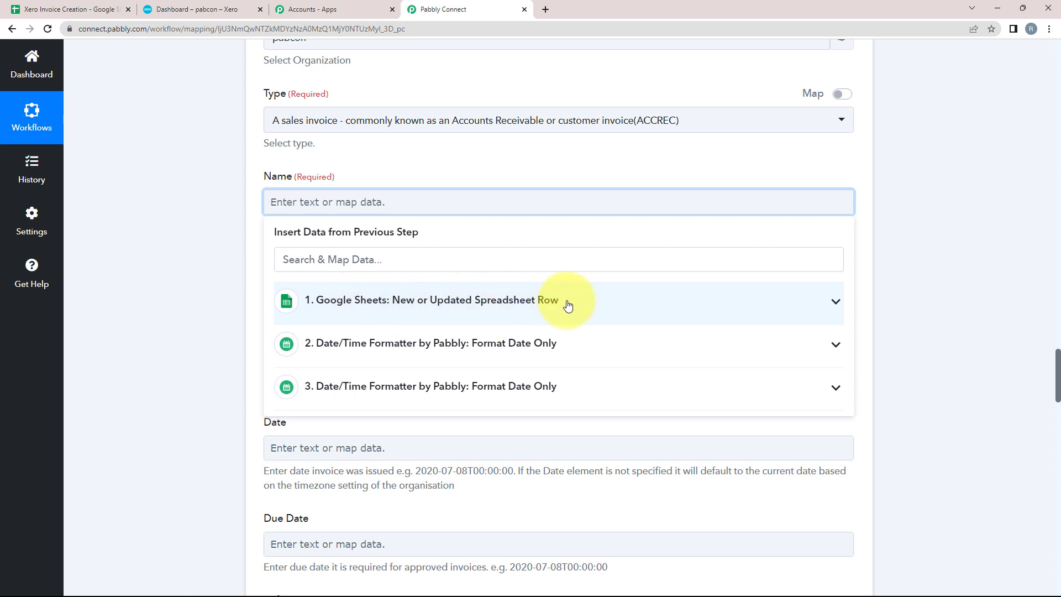
Step: Map the sheet's Name column into the invoice's contact Name
{"action": "left_click", "coordinate": [832, 302]}
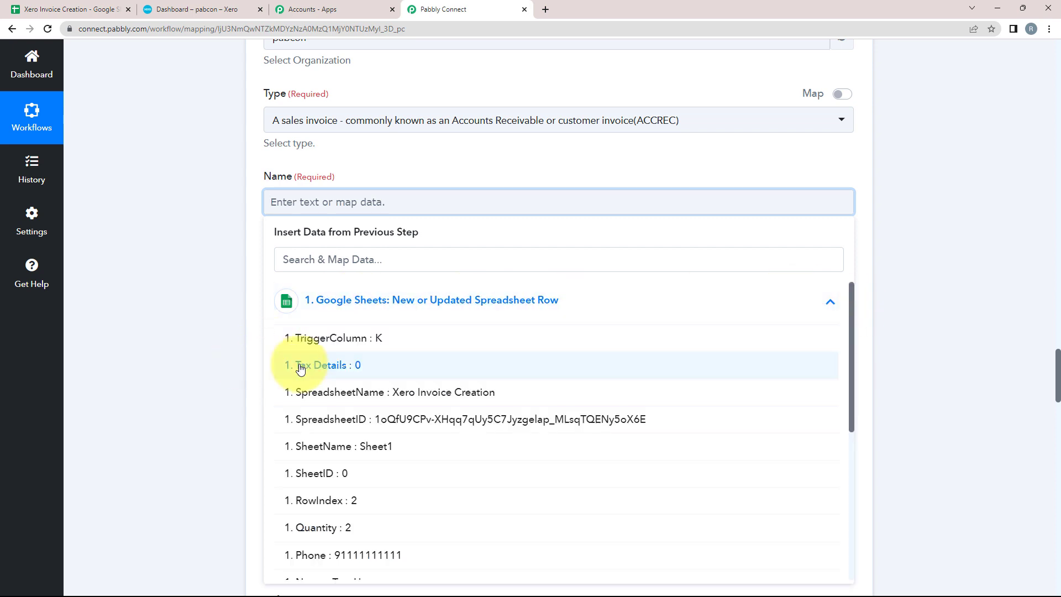
{"action": "scroll", "coordinate": [320, 365], "scroll_direction": "down", "scroll_amount": 3}
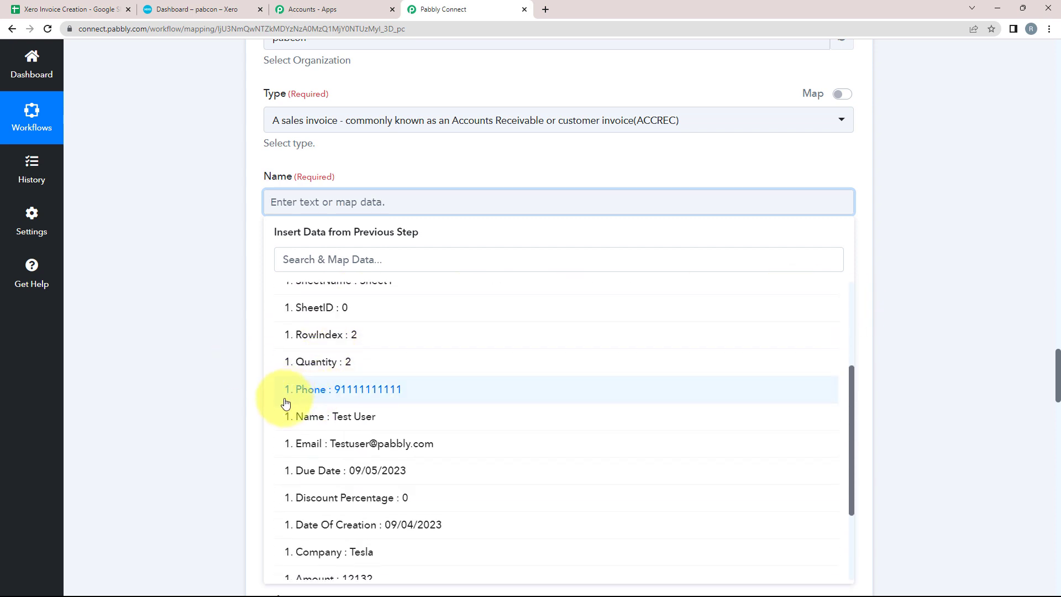
{"action": "left_click", "coordinate": [286, 421]}
{"action": "left_click", "coordinate": [168, 301]}
{"action": "scroll", "coordinate": [176, 294], "scroll_direction": "down", "scroll_amount": 1}
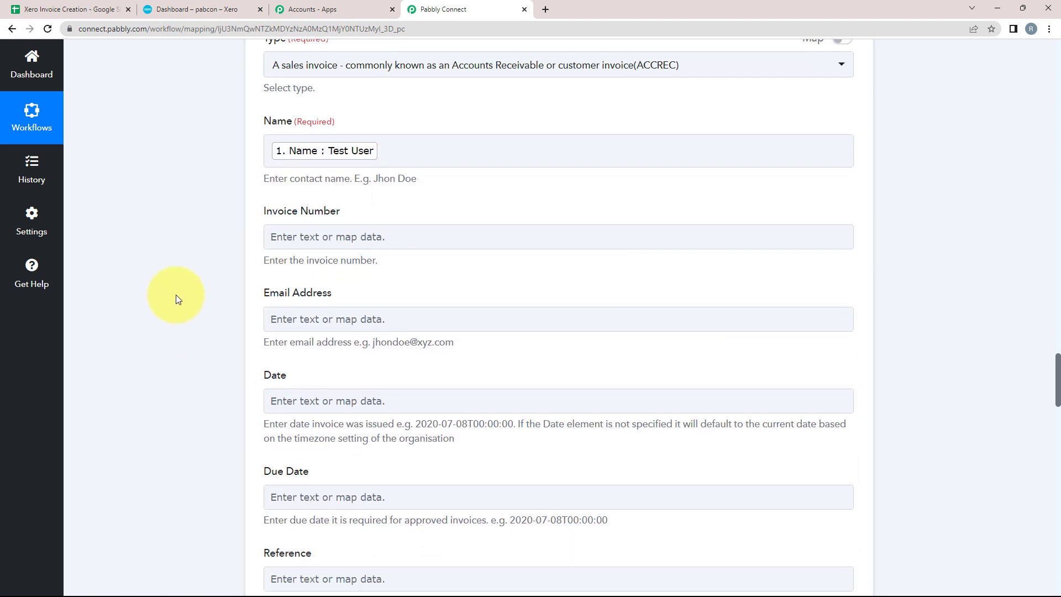
{"action": "scroll", "coordinate": [175, 294], "scroll_direction": "down", "scroll_amount": 1}
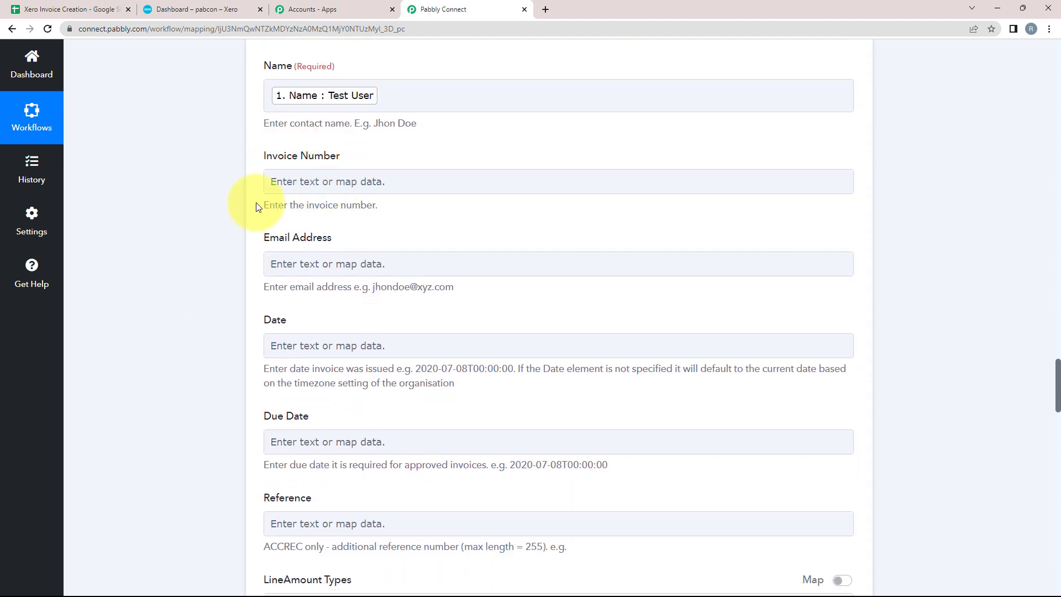
{"action": "left_click_drag", "start_coordinate": [270, 203], "coordinate": [408, 208]}
{"action": "left_click", "coordinate": [137, 294]}
{"action": "scroll", "coordinate": [137, 293], "scroll_direction": "down", "scroll_amount": 2}
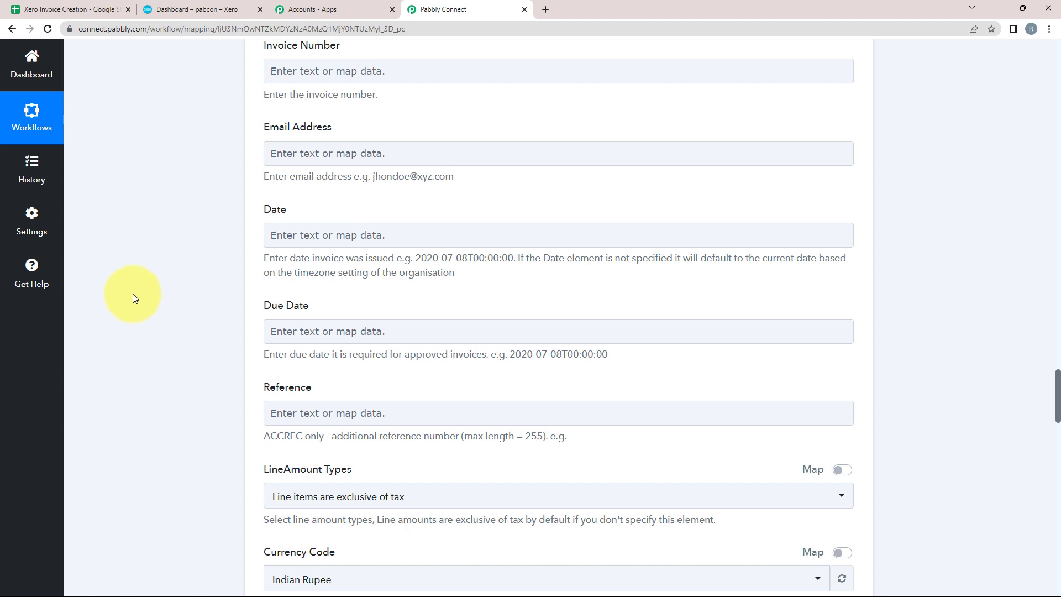
Step: Map the sheet's email value into Email Address
{"action": "left_click", "coordinate": [294, 159]}
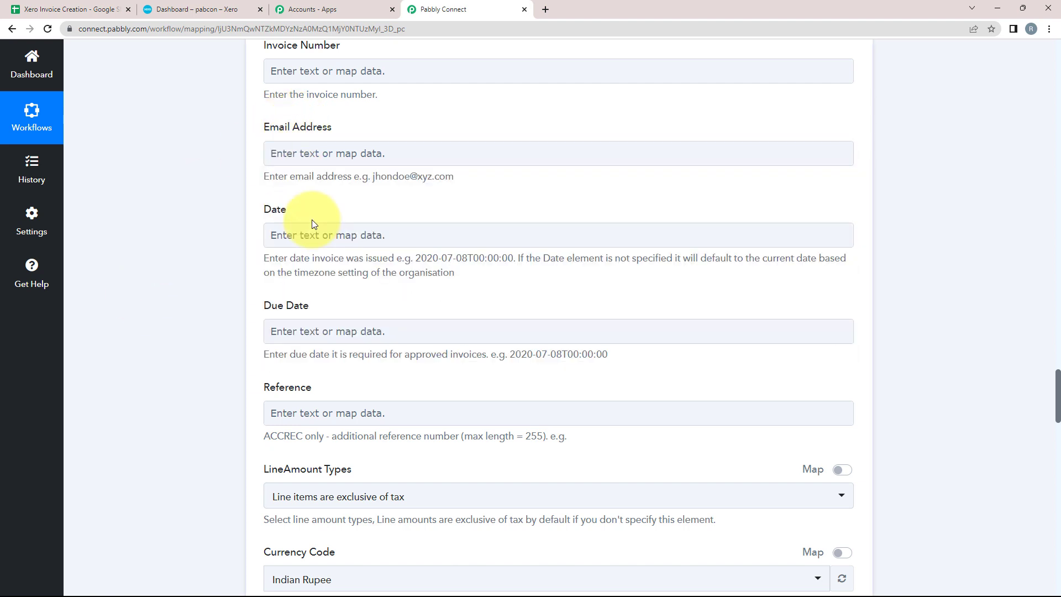
{"action": "left_click", "coordinate": [302, 158]}
{"action": "left_click", "coordinate": [306, 213]}
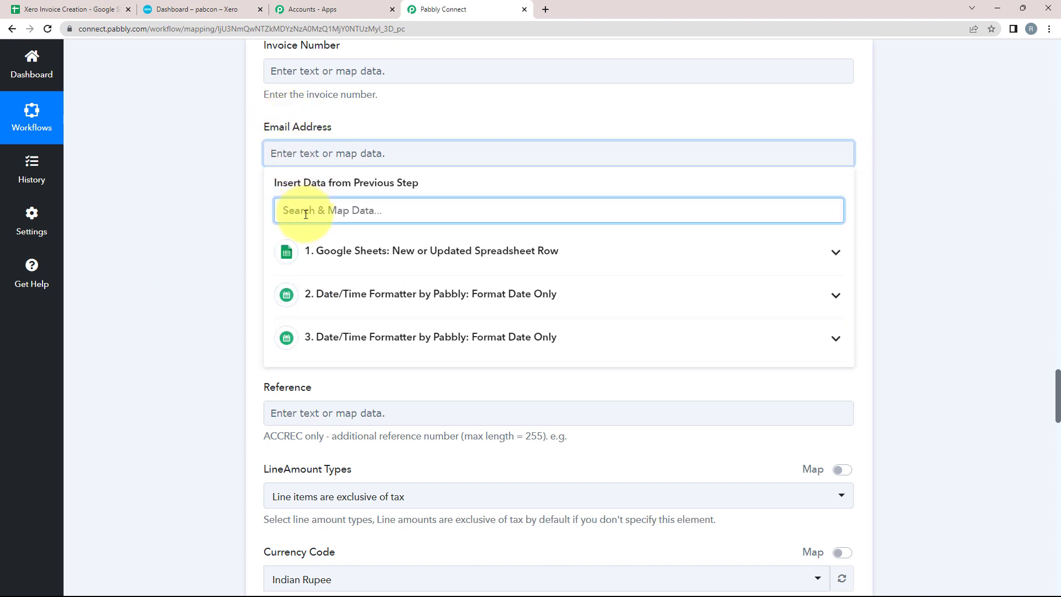
{"action": "type", "text": "@"}
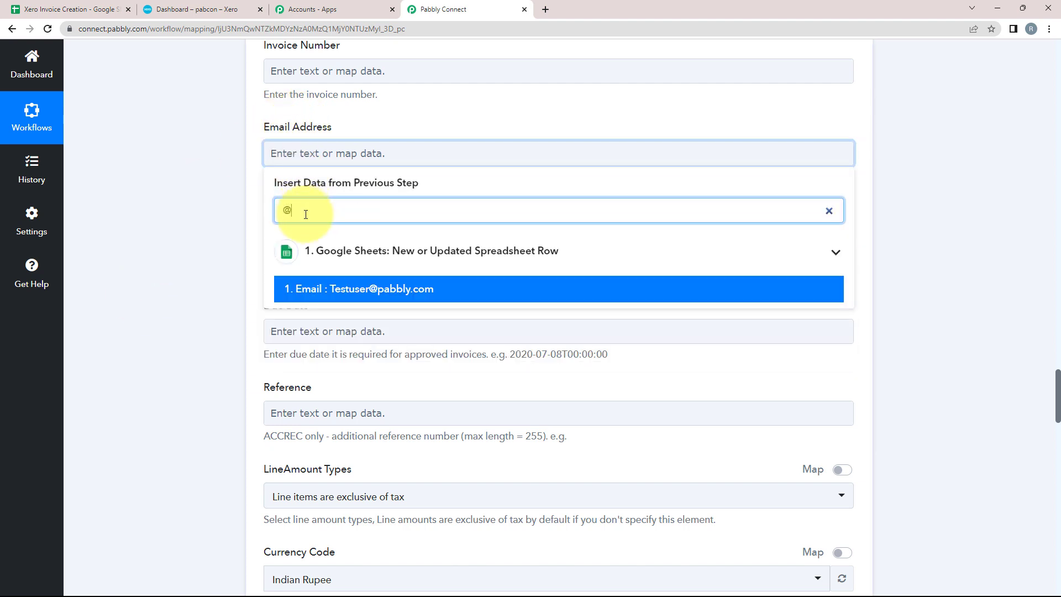
{"action": "left_click", "coordinate": [363, 290]}
{"action": "scroll", "coordinate": [177, 216], "scroll_direction": "down", "scroll_amount": 1}
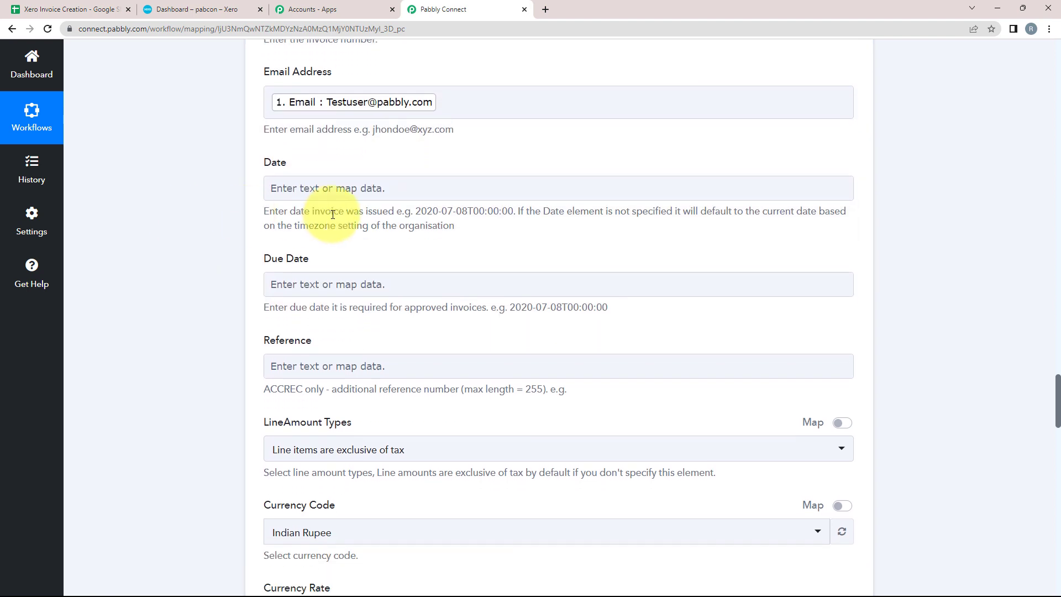
Step: Map the first date formatter's result (2023-04-09) into the invoice Date
{"action": "left_click", "coordinate": [282, 190]}
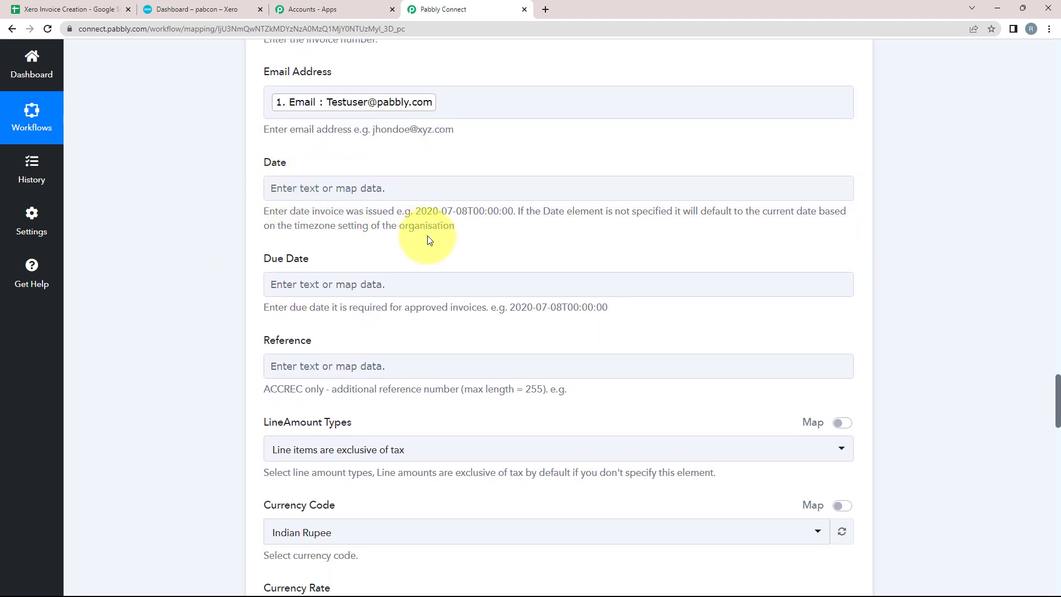
{"action": "left_click_drag", "start_coordinate": [422, 211], "coordinate": [513, 211]}
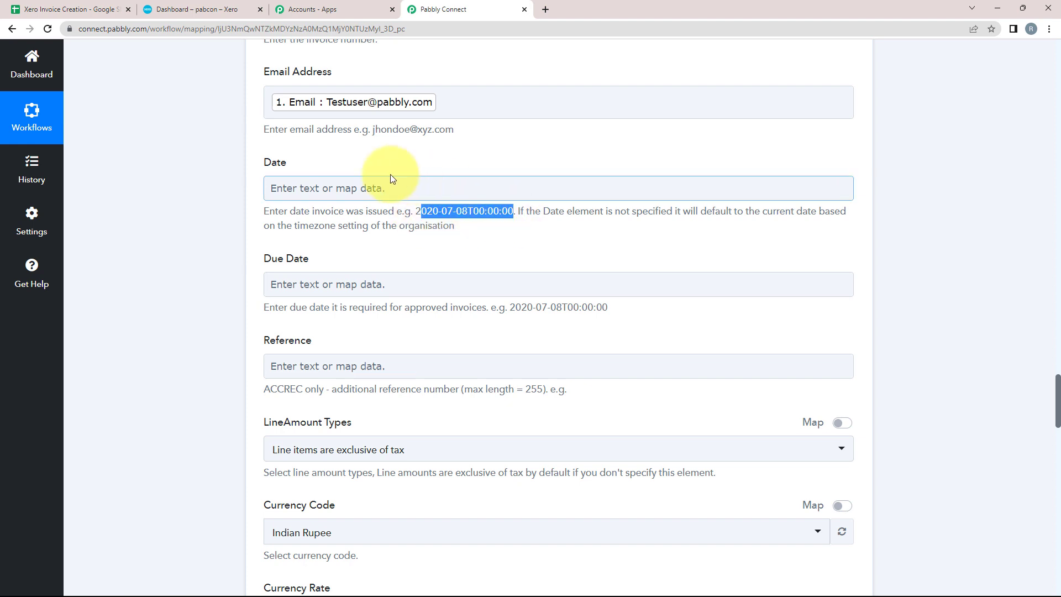
{"action": "left_click", "coordinate": [284, 188]}
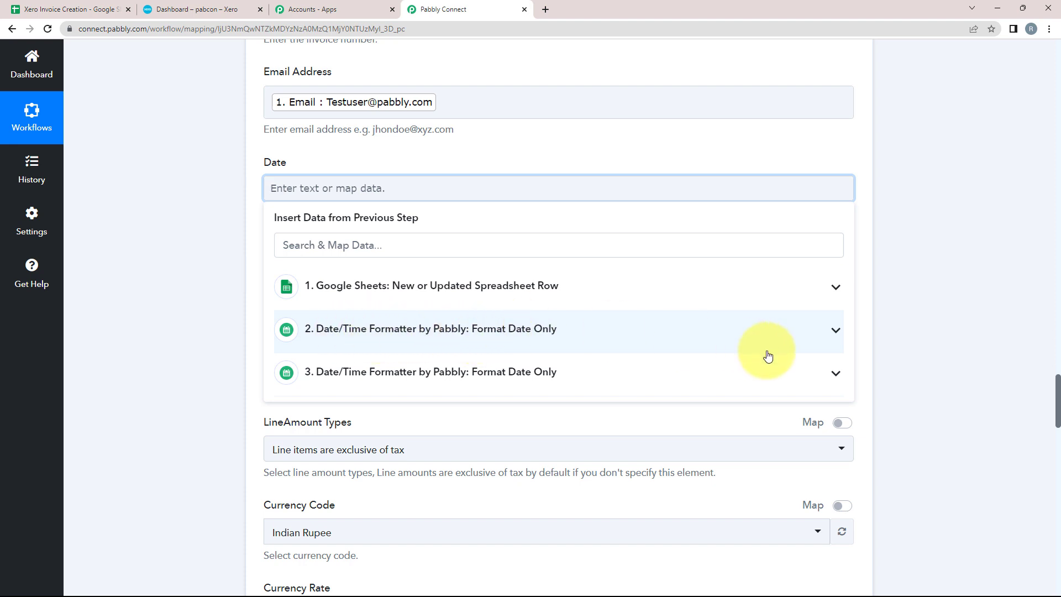
{"action": "left_click", "coordinate": [837, 332]}
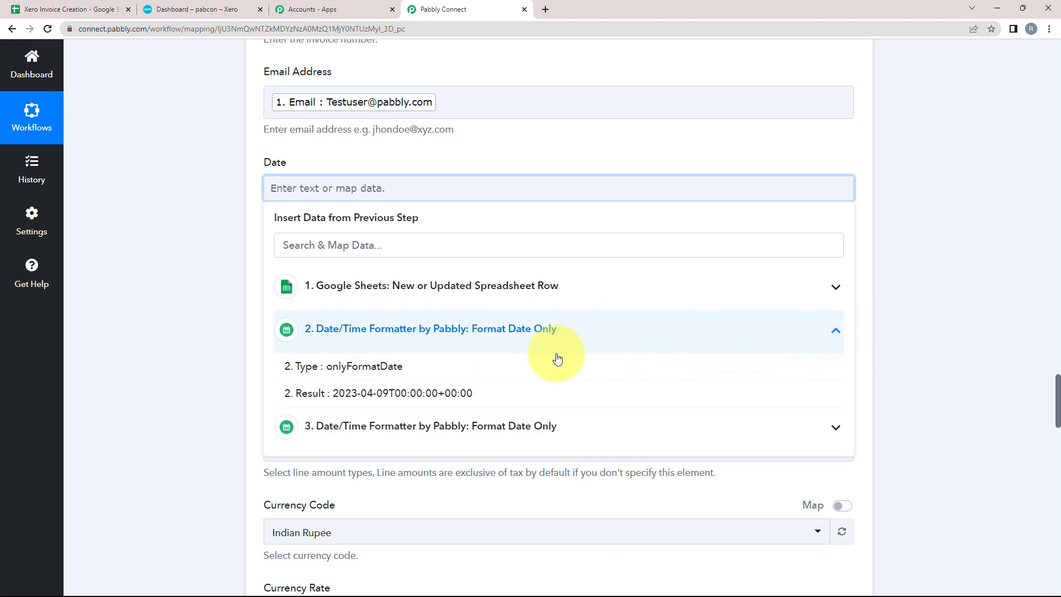
{"action": "left_click", "coordinate": [393, 393]}
{"action": "left_click", "coordinate": [201, 321]}
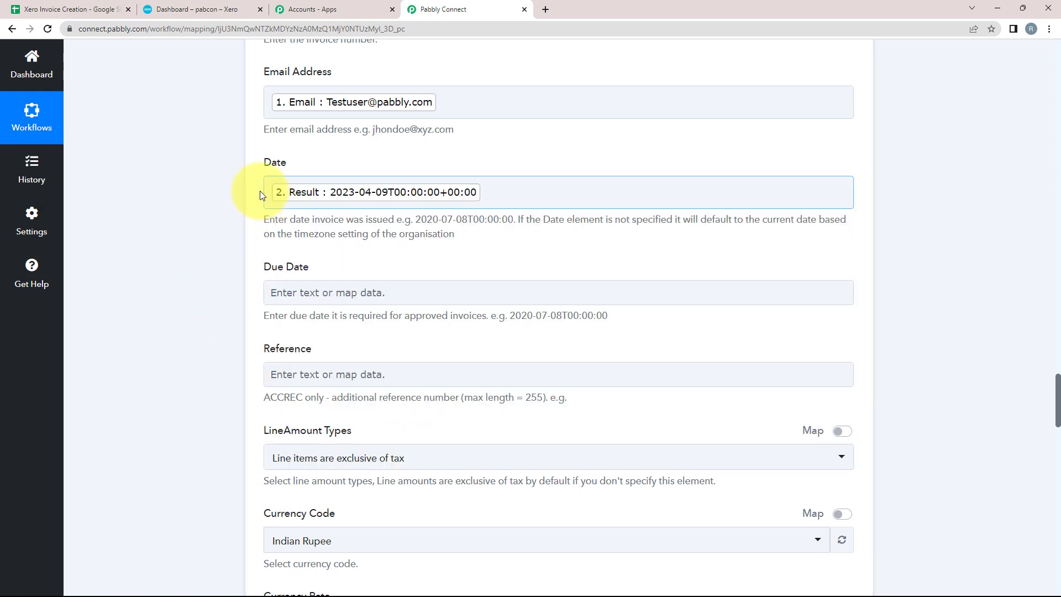
Step: Map the second date formatter's result (2023-05-09) into Due Date
{"action": "scroll", "coordinate": [127, 226], "scroll_direction": "down", "scroll_amount": 2}
{"action": "left_click", "coordinate": [287, 182]}
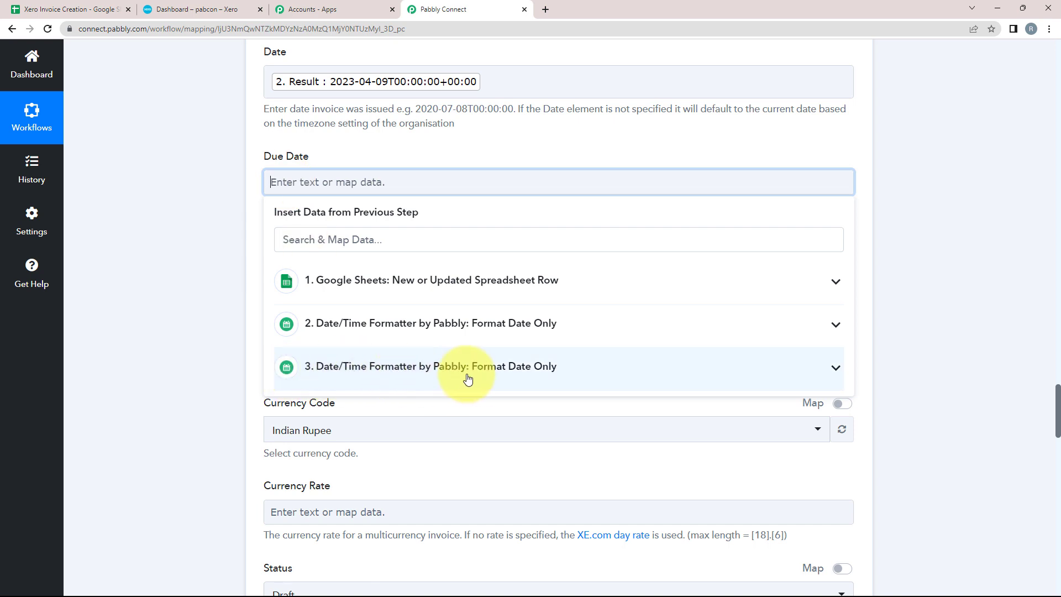
{"action": "left_click", "coordinate": [836, 373]}
{"action": "left_click", "coordinate": [415, 431]}
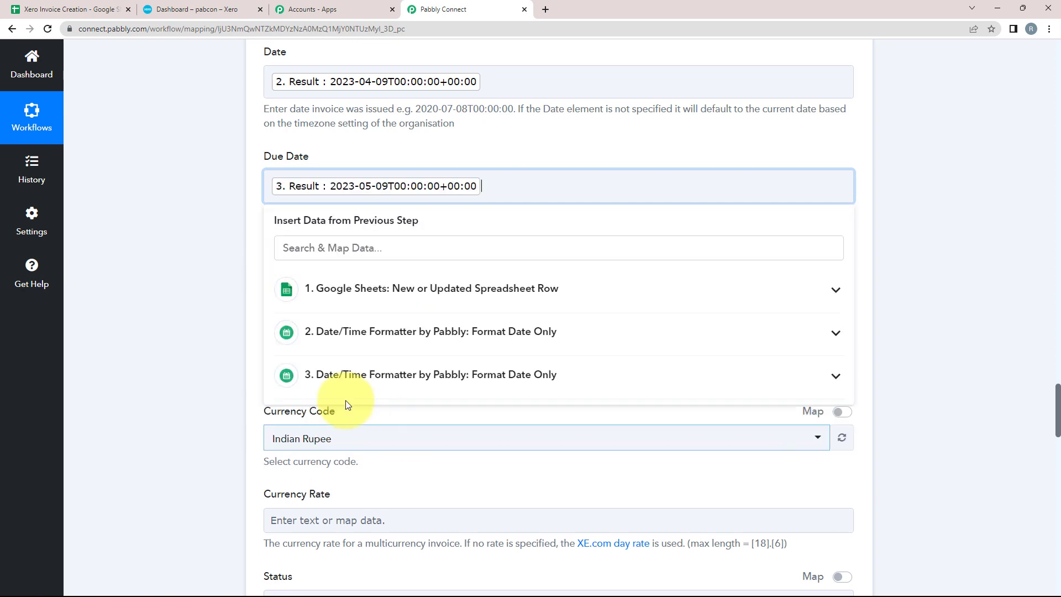
{"action": "left_click", "coordinate": [178, 254]}
{"action": "scroll", "coordinate": [181, 253], "scroll_direction": "down", "scroll_amount": 2}
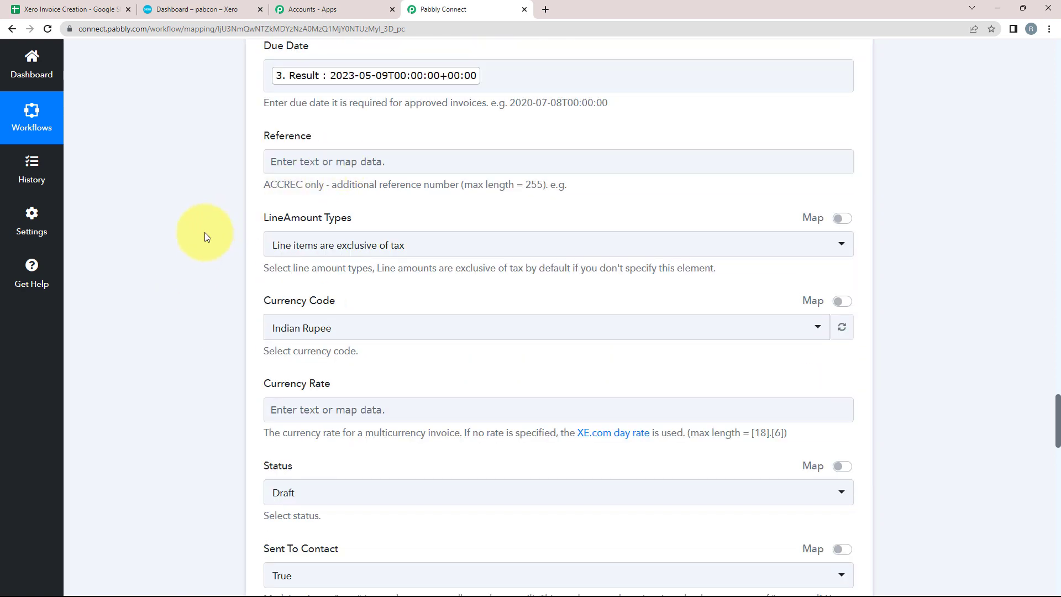
Step: Keep LineAmount Types as exclusive of tax and Currency Code as Indian Rupee
{"action": "scroll", "coordinate": [147, 243], "scroll_direction": "down", "scroll_amount": 1}
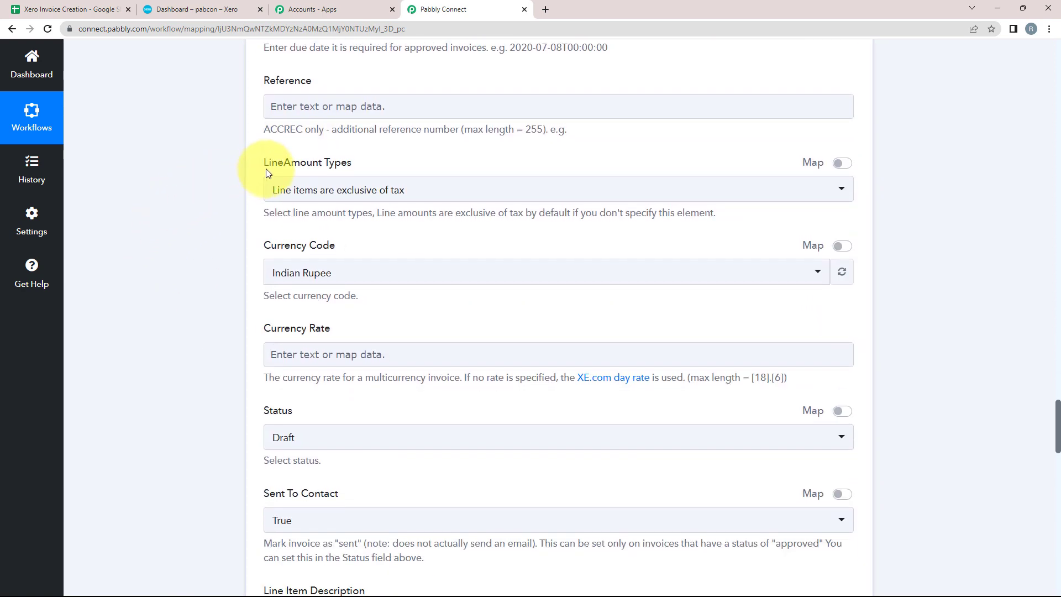
{"action": "left_click", "coordinate": [312, 195]}
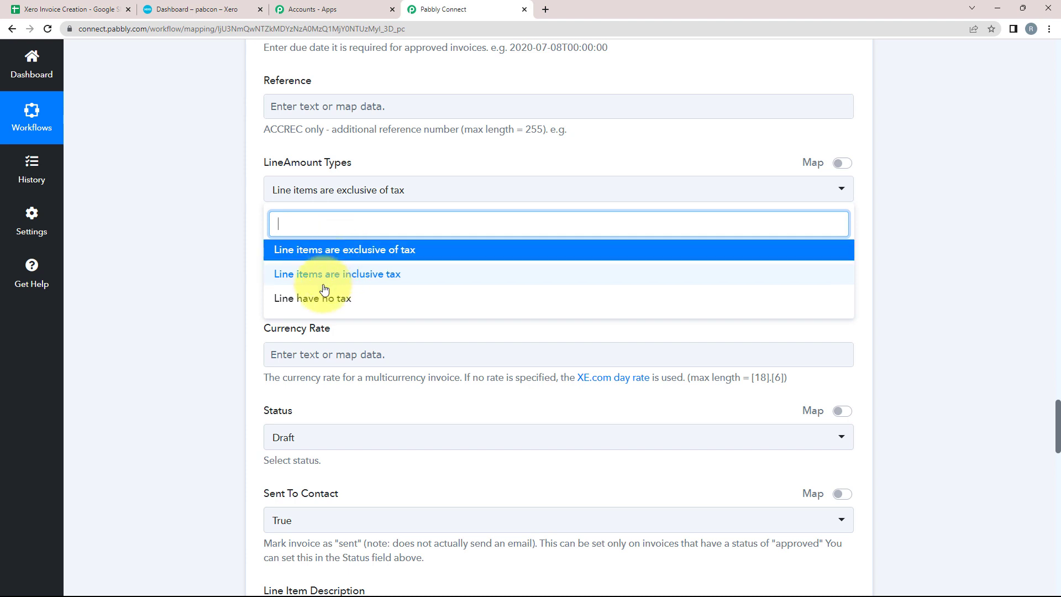
{"action": "left_click", "coordinate": [351, 259]}
{"action": "scroll", "coordinate": [146, 235], "scroll_direction": "down", "scroll_amount": 1}
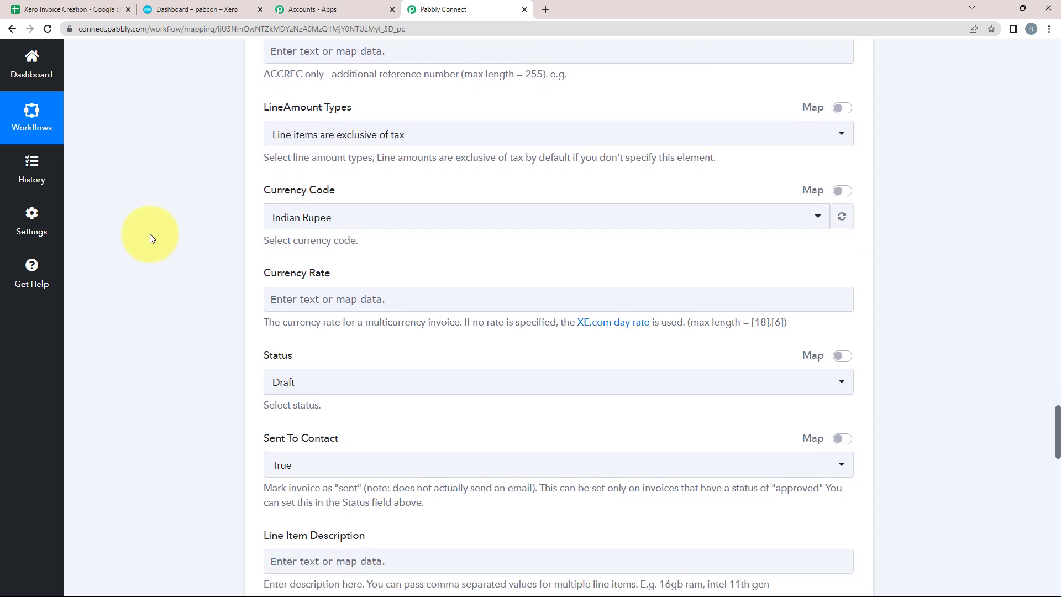
{"action": "left_click", "coordinate": [332, 227]}
{"action": "left_click", "coordinate": [307, 279]}
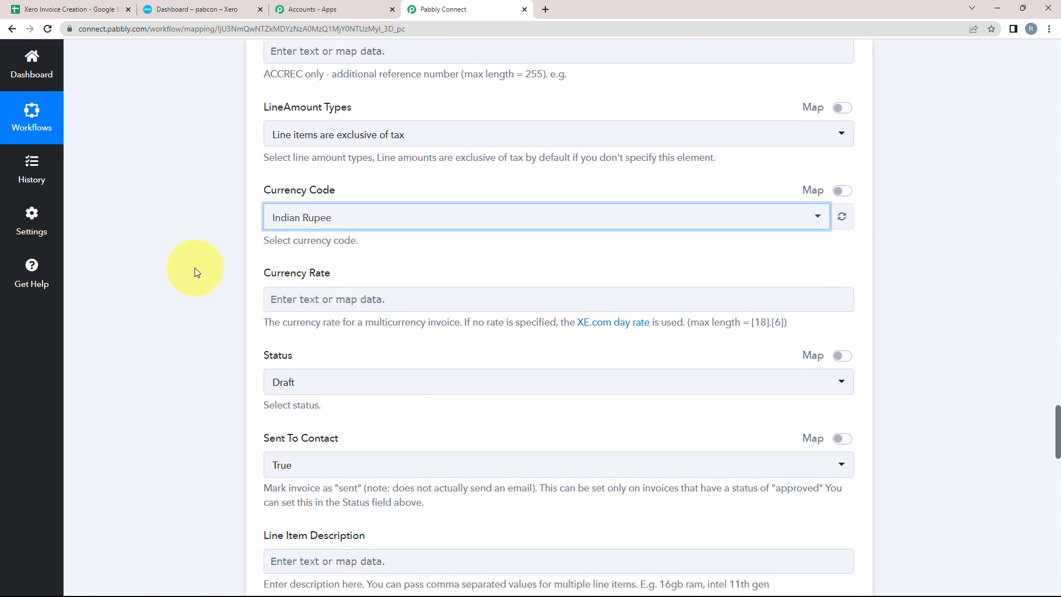
Step: Set the invoice Status to Authorised
{"action": "scroll", "coordinate": [177, 266], "scroll_direction": "down", "scroll_amount": 1}
{"action": "scroll", "coordinate": [168, 264], "scroll_direction": "down", "scroll_amount": 3}
{"action": "left_click", "coordinate": [306, 140]}
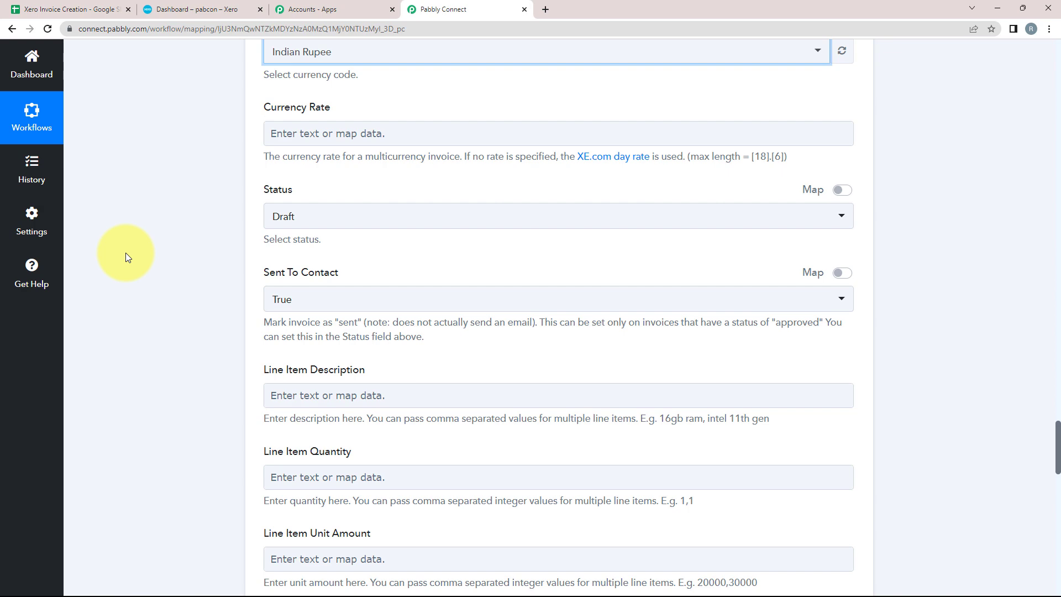
{"action": "scroll", "coordinate": [125, 253], "scroll_direction": "down", "scroll_amount": 2}
{"action": "left_click", "coordinate": [275, 111]}
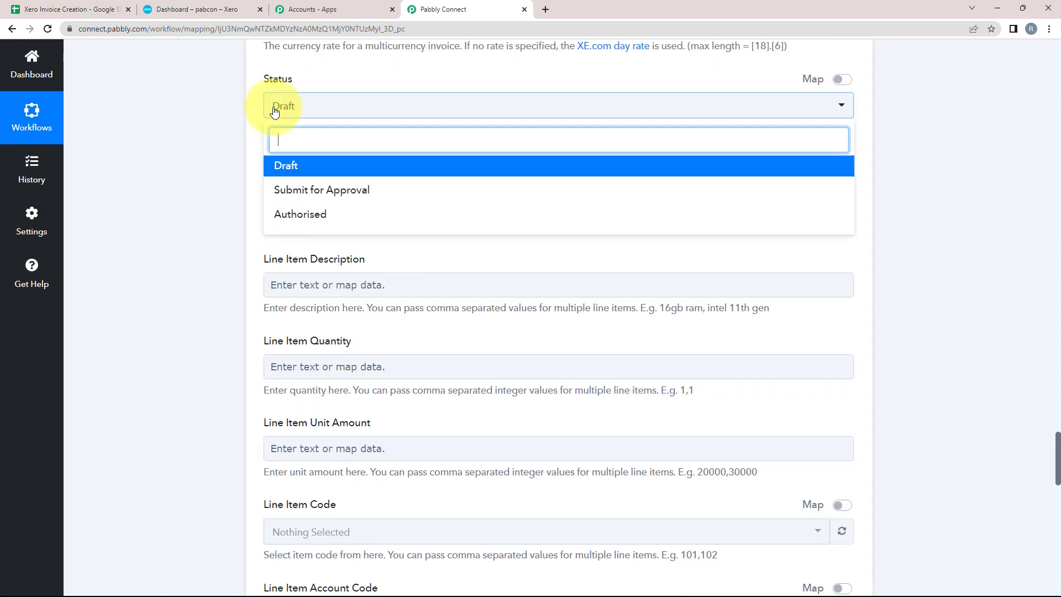
{"action": "left_click", "coordinate": [282, 214]}
{"action": "scroll", "coordinate": [253, 149], "scroll_direction": "down", "scroll_amount": 2}
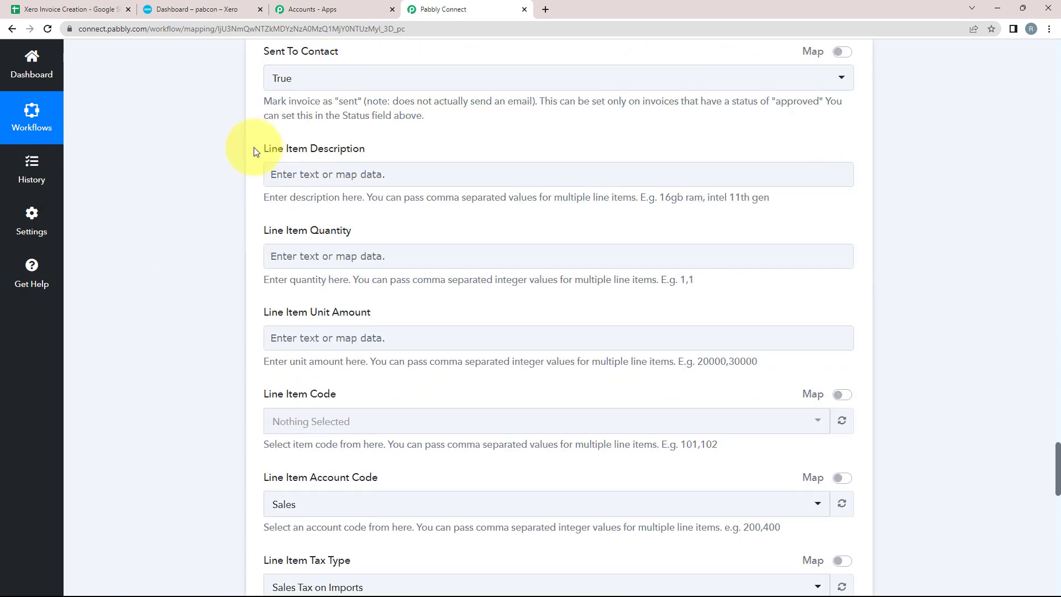
Step: Map the sheet's Company value into the Line Item Description field
{"action": "left_click", "coordinate": [421, 151]}
{"action": "left_click", "coordinate": [292, 172]}
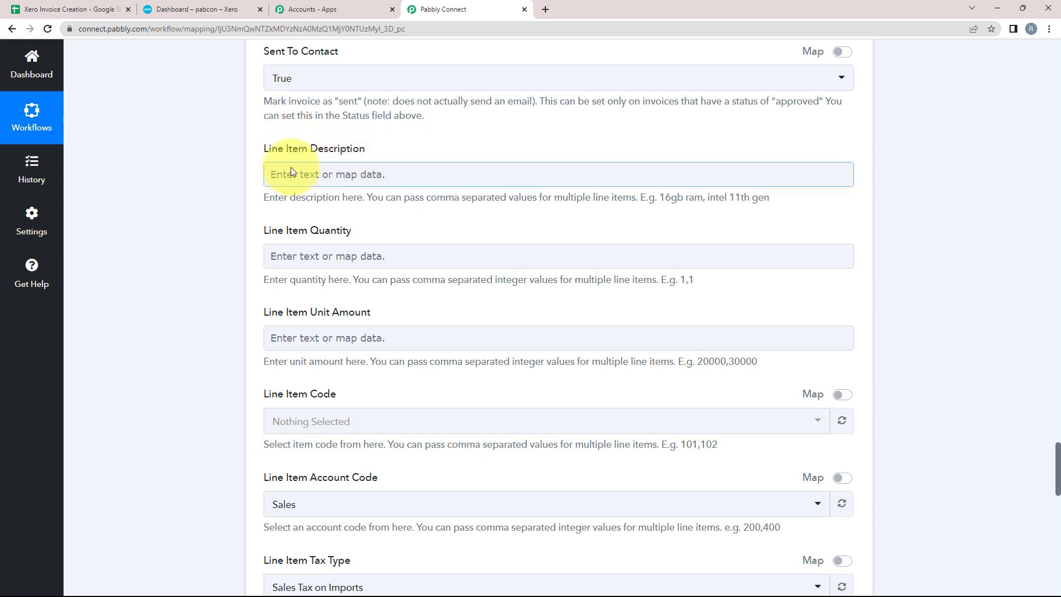
{"action": "left_click", "coordinate": [293, 174]}
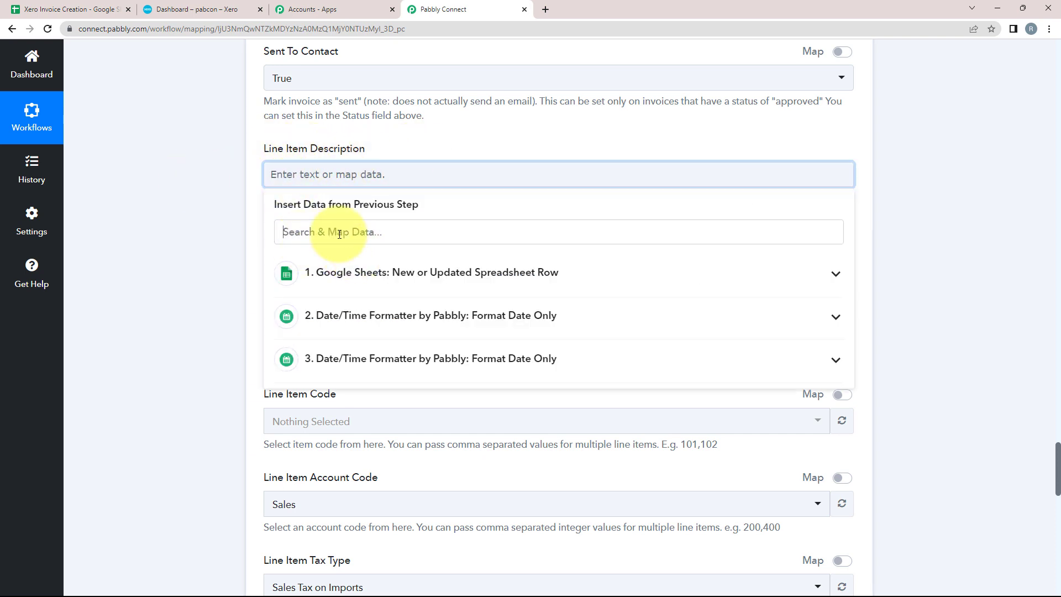
{"action": "left_click", "coordinate": [370, 272]}
{"action": "scroll", "coordinate": [339, 331], "scroll_direction": "down", "scroll_amount": 1}
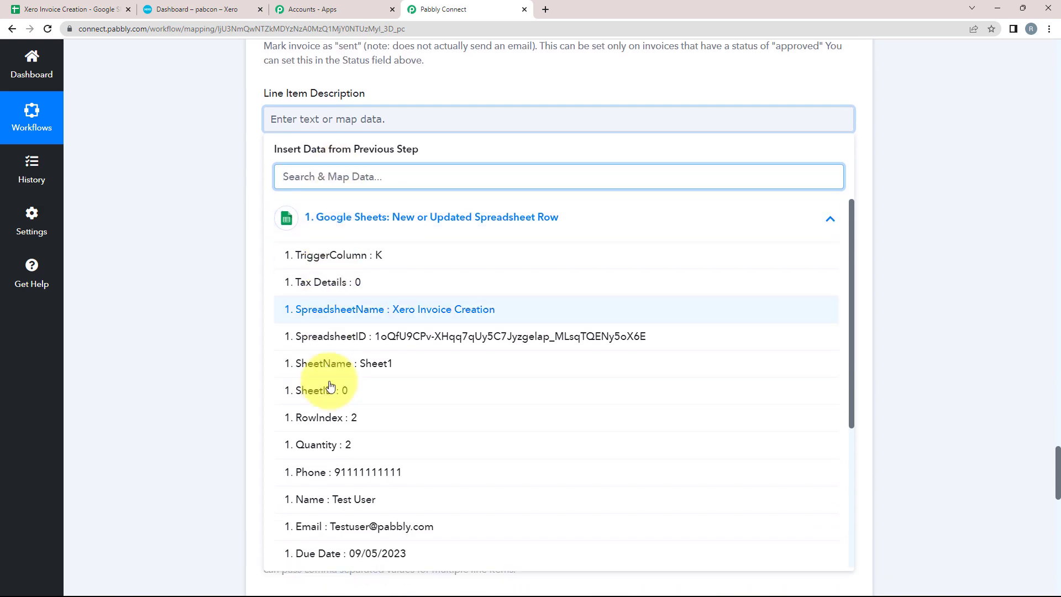
{"action": "scroll", "coordinate": [343, 379], "scroll_direction": "down", "scroll_amount": 3}
{"action": "left_click", "coordinate": [343, 387]}
{"action": "scroll", "coordinate": [148, 214], "scroll_direction": "down", "scroll_amount": 1}
{"action": "scroll", "coordinate": [148, 218], "scroll_direction": "down", "scroll_amount": 1}
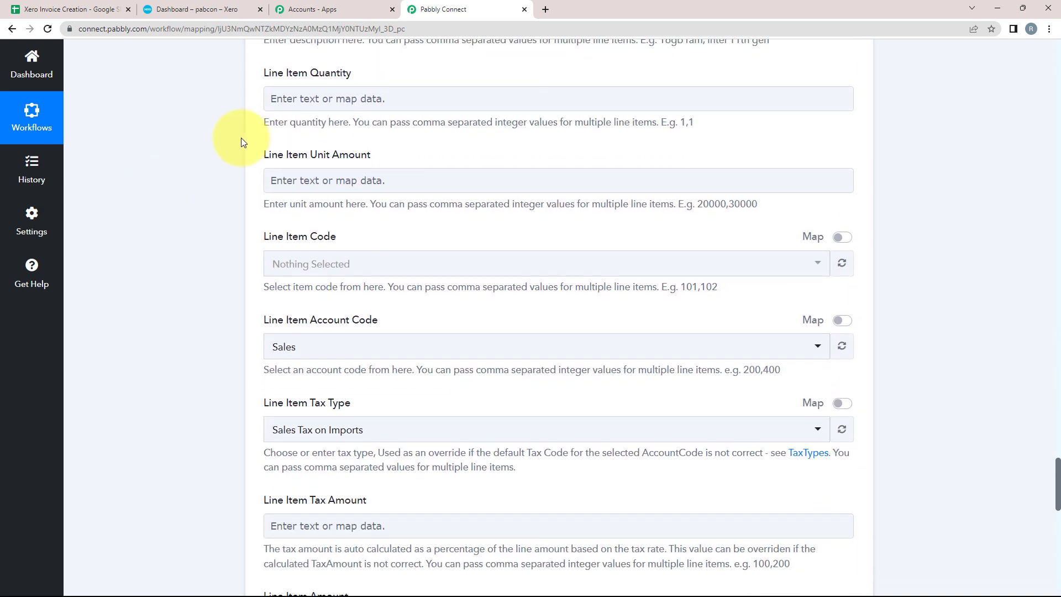
Step: Map the sheet's Quantity into Line Item Quantity
{"action": "left_click", "coordinate": [341, 100]}
{"action": "left_click", "coordinate": [339, 195]}
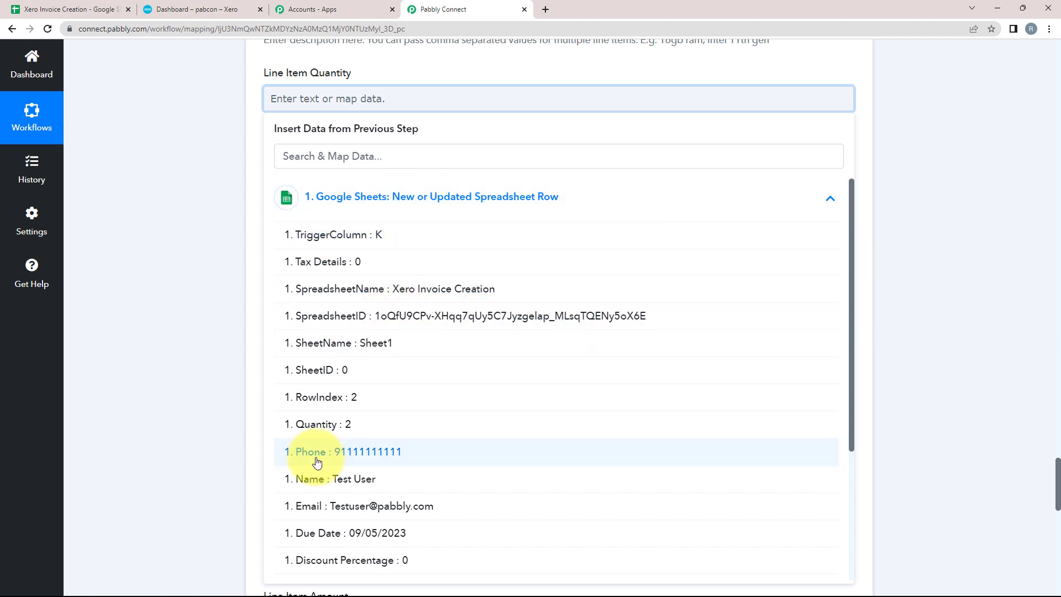
{"action": "left_click", "coordinate": [329, 430]}
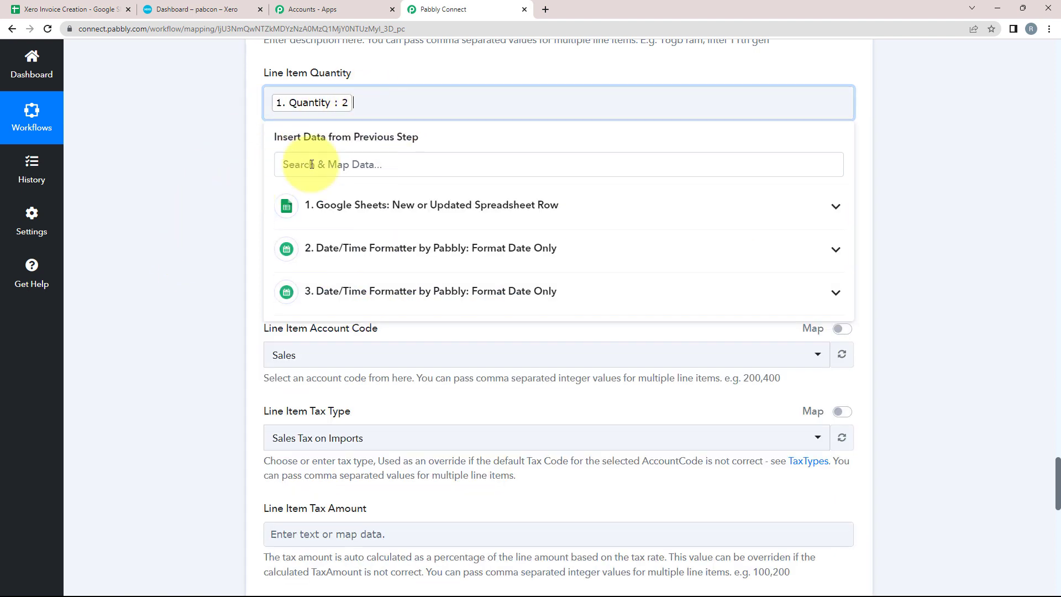
{"action": "left_click", "coordinate": [185, 190]}
{"action": "scroll", "coordinate": [185, 190], "scroll_direction": "down", "scroll_amount": 1}
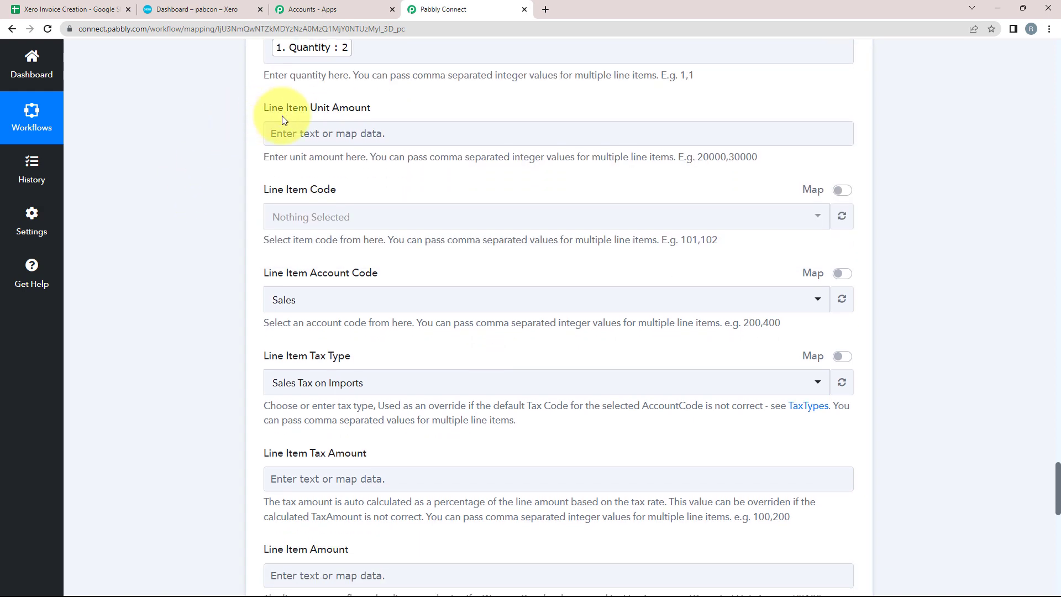
Step: Map the sheet's Amount into Line Item Unit Amount
{"action": "left_click", "coordinate": [303, 135]}
{"action": "left_click", "coordinate": [308, 218]}
{"action": "left_click", "coordinate": [276, 134]}
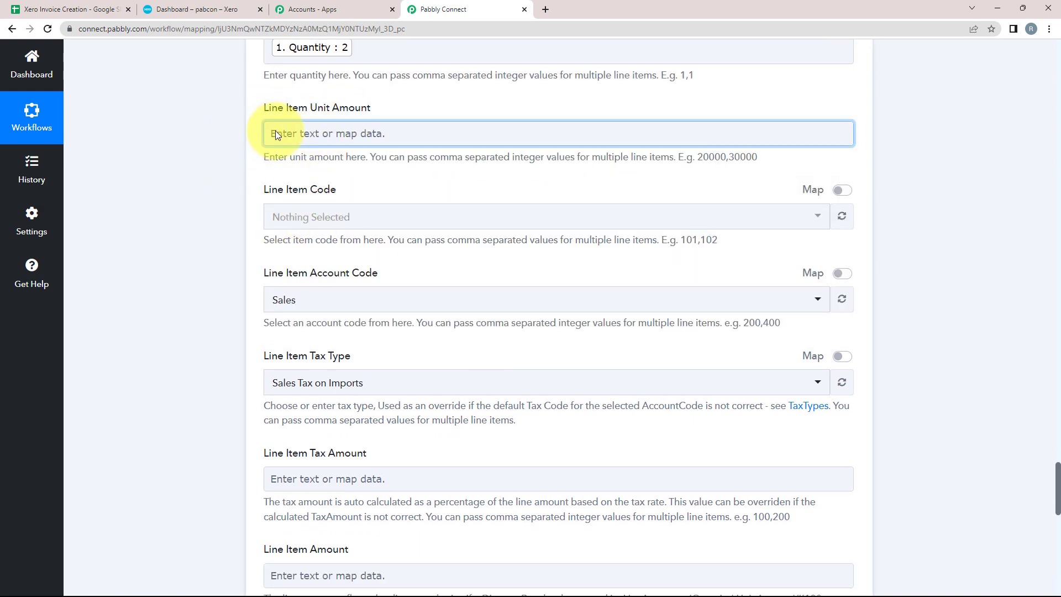
{"action": "left_click", "coordinate": [294, 137]}
{"action": "scroll", "coordinate": [310, 355], "scroll_direction": "down", "scroll_amount": 4}
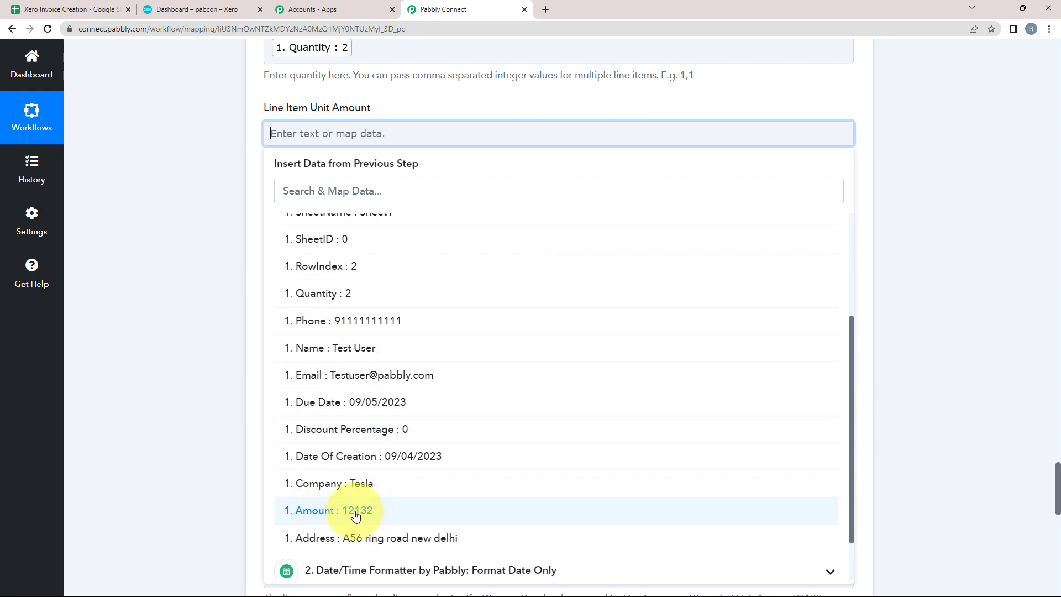
{"action": "left_click", "coordinate": [355, 511]}
{"action": "left_click", "coordinate": [143, 300]}
{"action": "scroll", "coordinate": [193, 226], "scroll_direction": "down", "scroll_amount": 2}
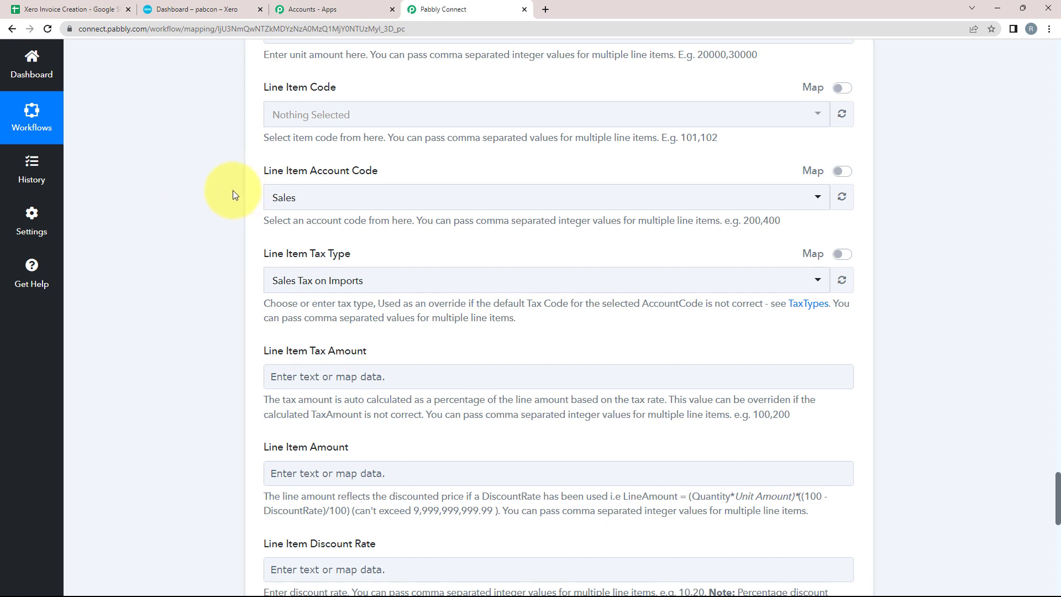
{"action": "scroll", "coordinate": [218, 241], "scroll_direction": "down", "scroll_amount": 2}
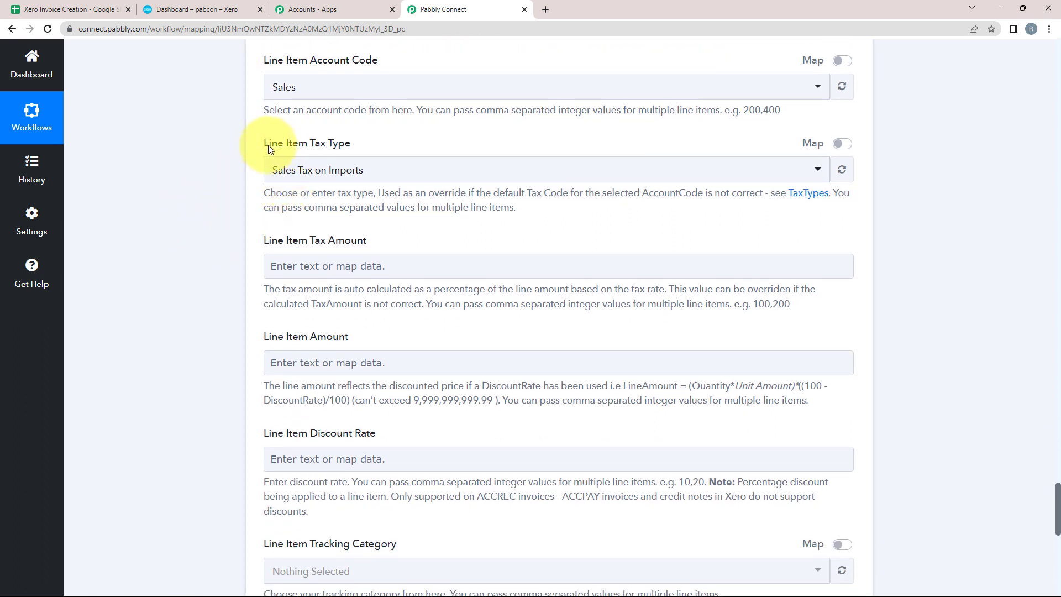
Step: Set the line item tax type to Tax Exempt and map Tax Details into Tax Amount
{"action": "left_click", "coordinate": [307, 171]}
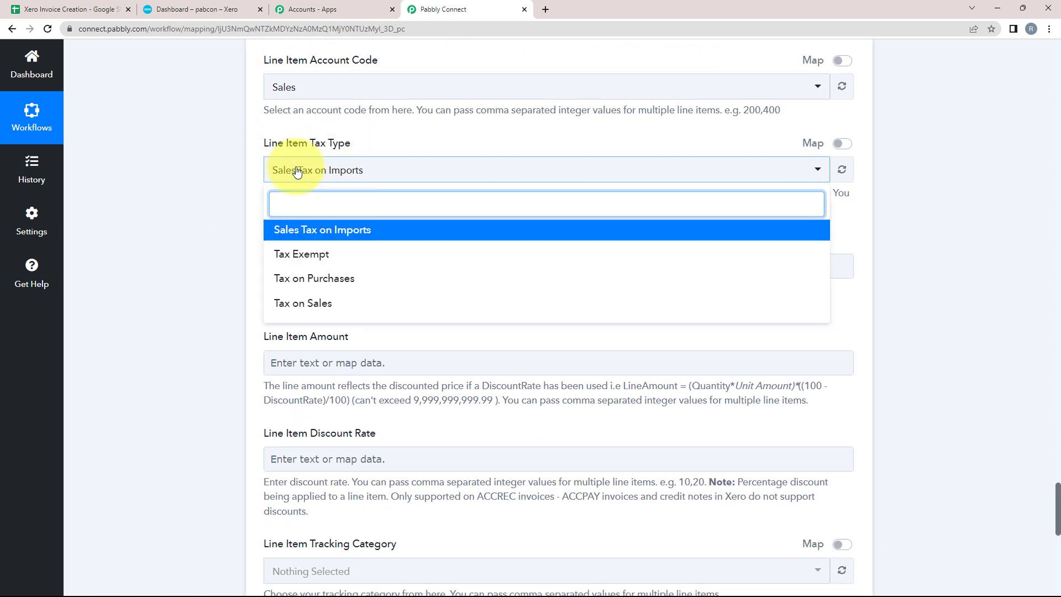
{"action": "left_click", "coordinate": [300, 257]}
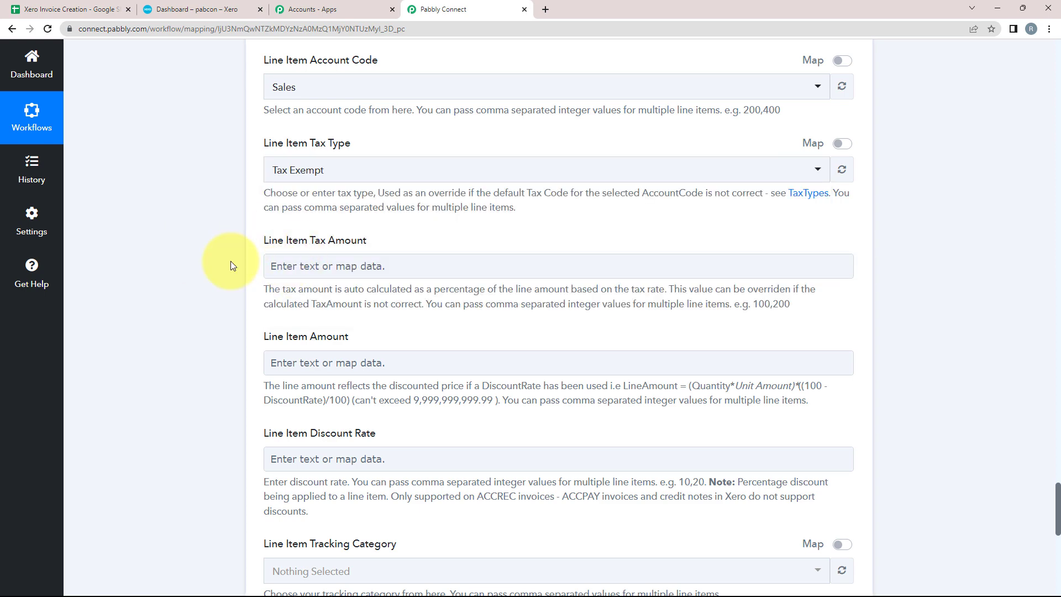
{"action": "scroll", "coordinate": [232, 249], "scroll_direction": "down", "scroll_amount": 1}
{"action": "left_click", "coordinate": [297, 213]}
{"action": "left_click", "coordinate": [356, 309]}
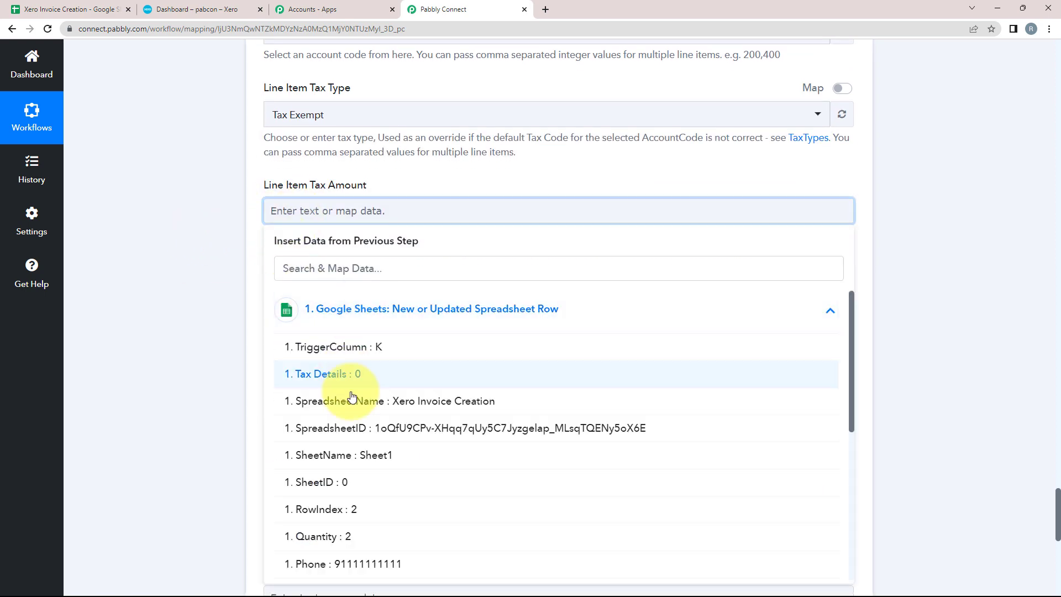
{"action": "scroll", "coordinate": [352, 396], "scroll_direction": "down", "scroll_amount": 1}
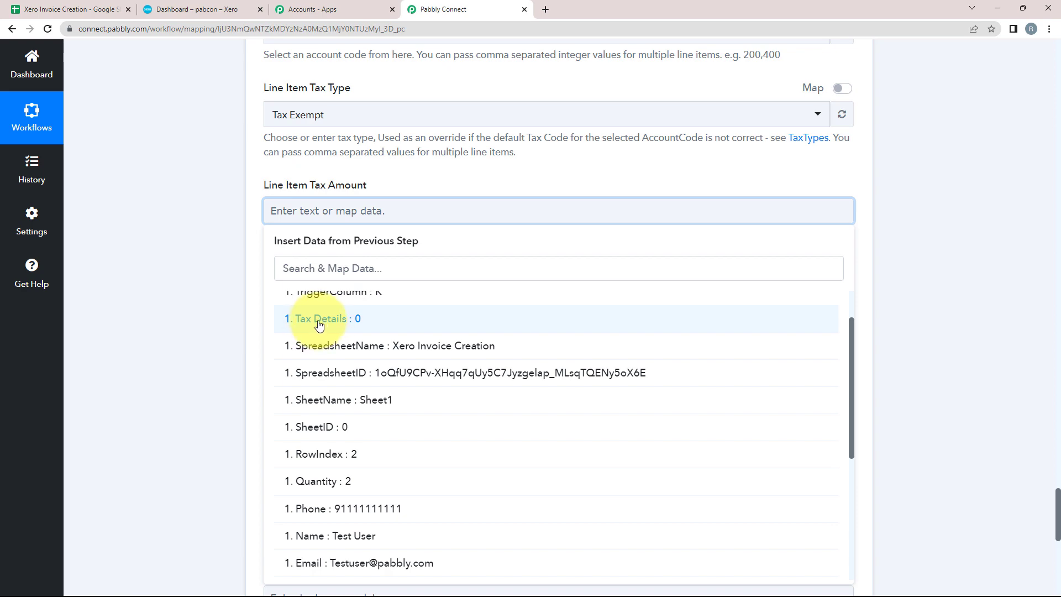
{"action": "left_click", "coordinate": [320, 324]}
{"action": "left_click", "coordinate": [166, 284]}
{"action": "scroll", "coordinate": [154, 265], "scroll_direction": "down", "scroll_amount": 3}
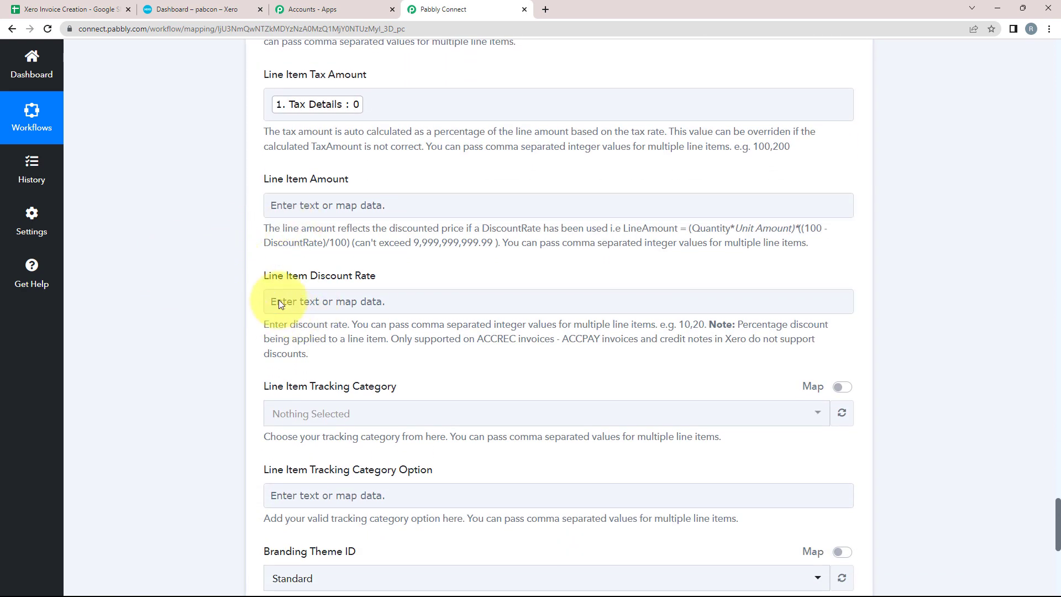
Step: Map the sheet's Discount Percentage into Line Item Discount Rate and review the mappings
{"action": "left_click", "coordinate": [307, 304]}
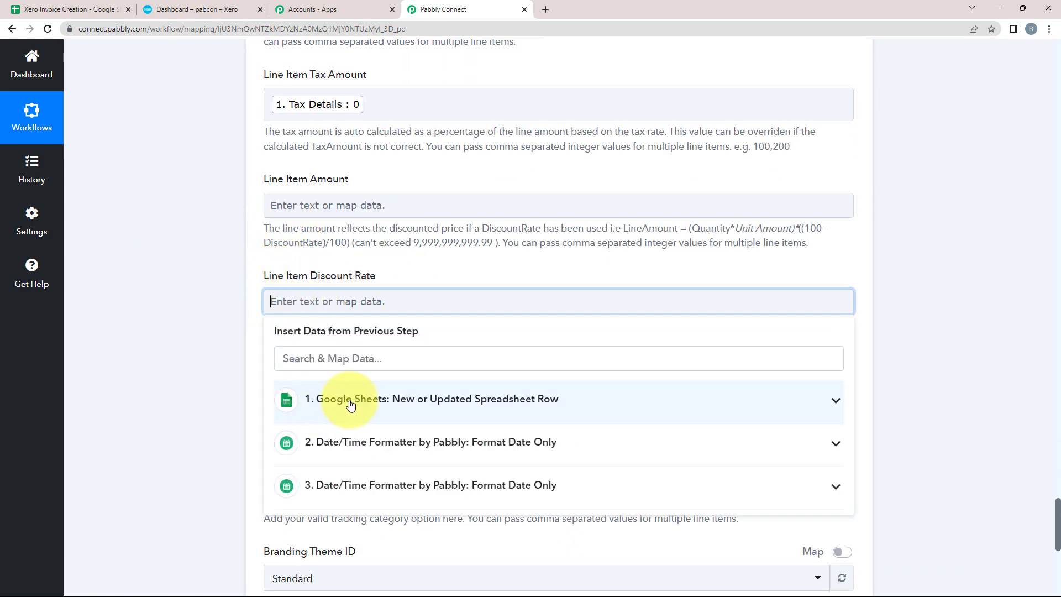
{"action": "left_click", "coordinate": [332, 403]}
{"action": "scroll", "coordinate": [342, 431], "scroll_direction": "down", "scroll_amount": 2}
{"action": "scroll", "coordinate": [295, 479], "scroll_direction": "down", "scroll_amount": 2}
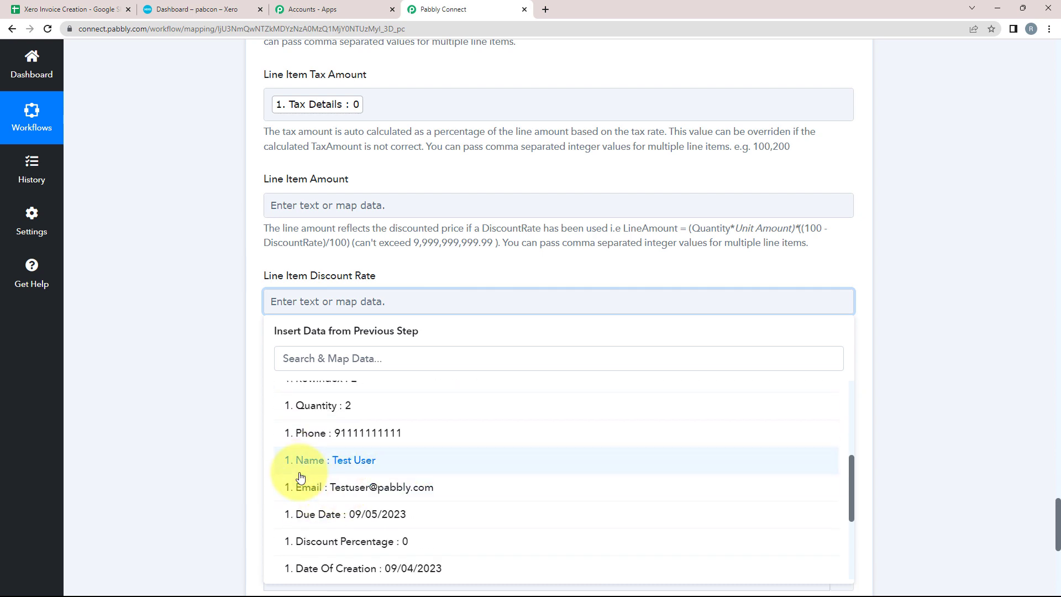
{"action": "scroll", "coordinate": [282, 458], "scroll_direction": "down", "scroll_amount": 1}
{"action": "left_click", "coordinate": [328, 491]}
{"action": "scroll", "coordinate": [170, 323], "scroll_direction": "down", "scroll_amount": 3}
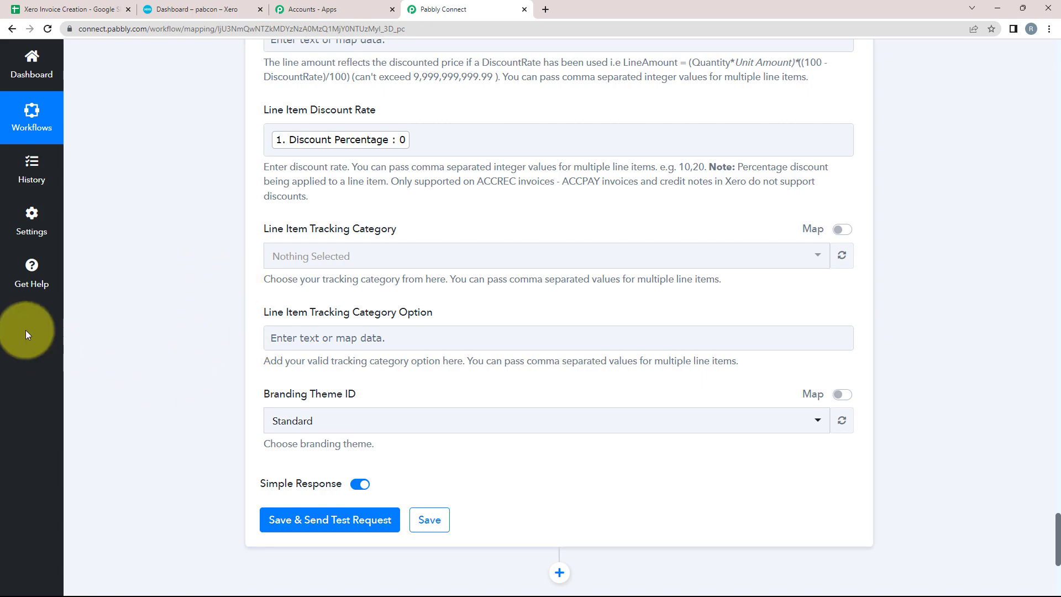
{"action": "scroll", "coordinate": [68, 327], "scroll_direction": "up", "scroll_amount": 20}
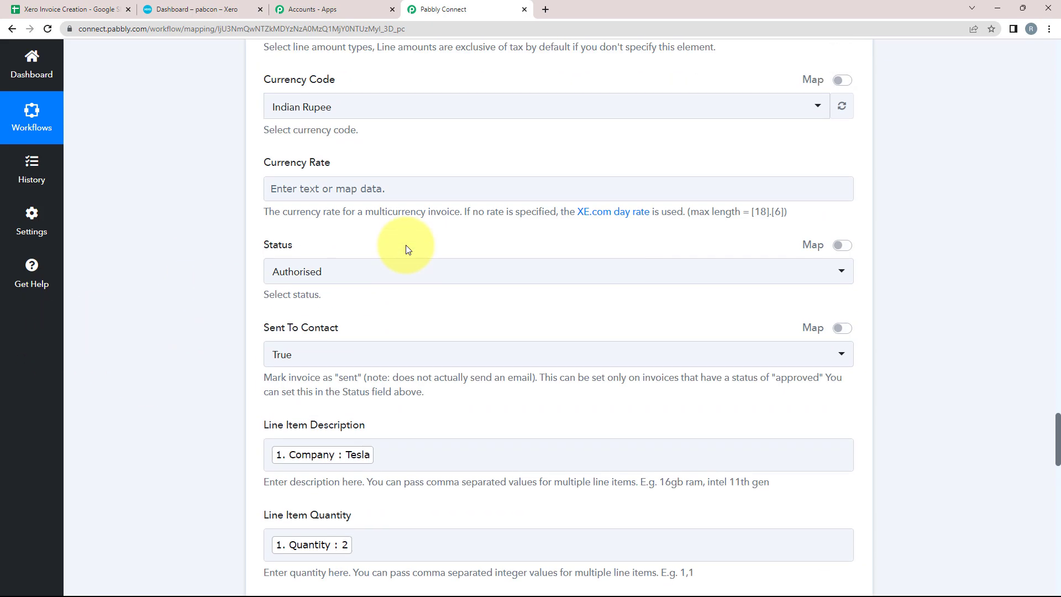
{"action": "scroll", "coordinate": [406, 245], "scroll_direction": "up", "scroll_amount": 4}
{"action": "scroll", "coordinate": [403, 249], "scroll_direction": "up", "scroll_amount": 7}
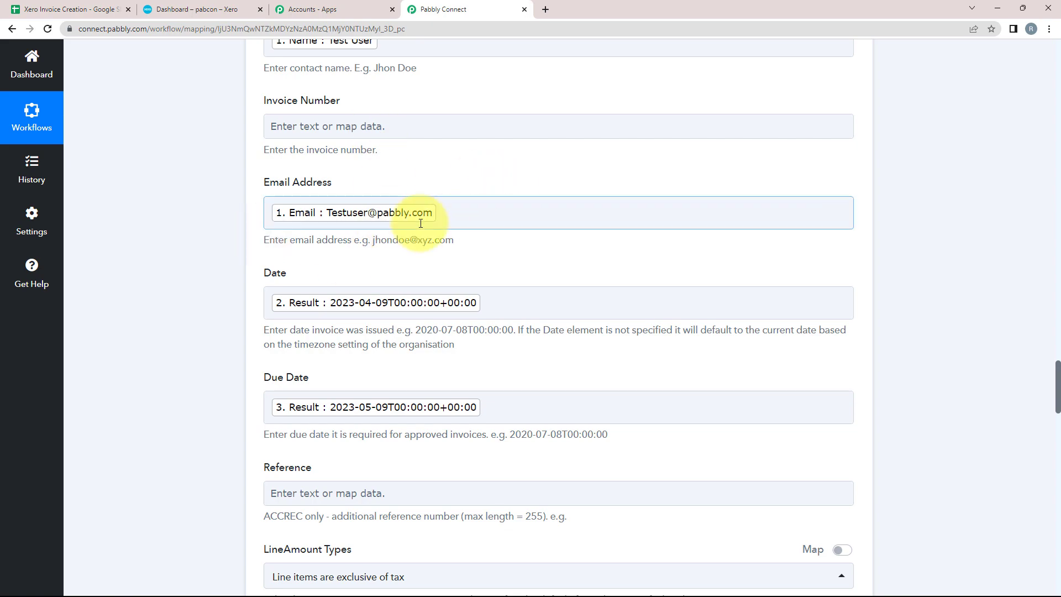
{"action": "scroll", "coordinate": [420, 223], "scroll_direction": "down", "scroll_amount": 20}
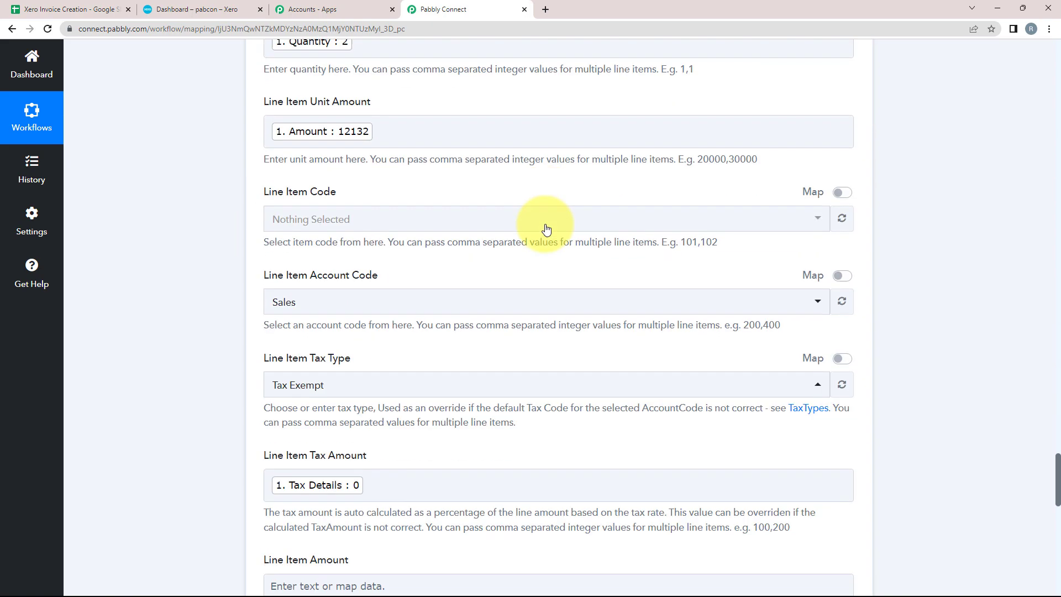
{"action": "scroll", "coordinate": [546, 229], "scroll_direction": "down", "scroll_amount": 15}
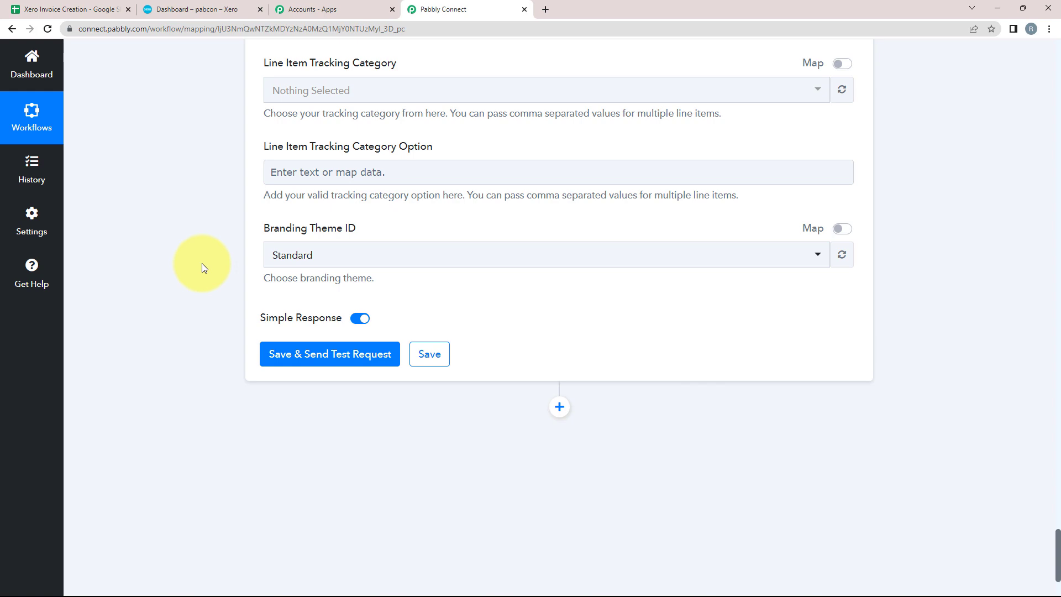
{"action": "scroll", "coordinate": [201, 263], "scroll_direction": "up", "scroll_amount": 7}
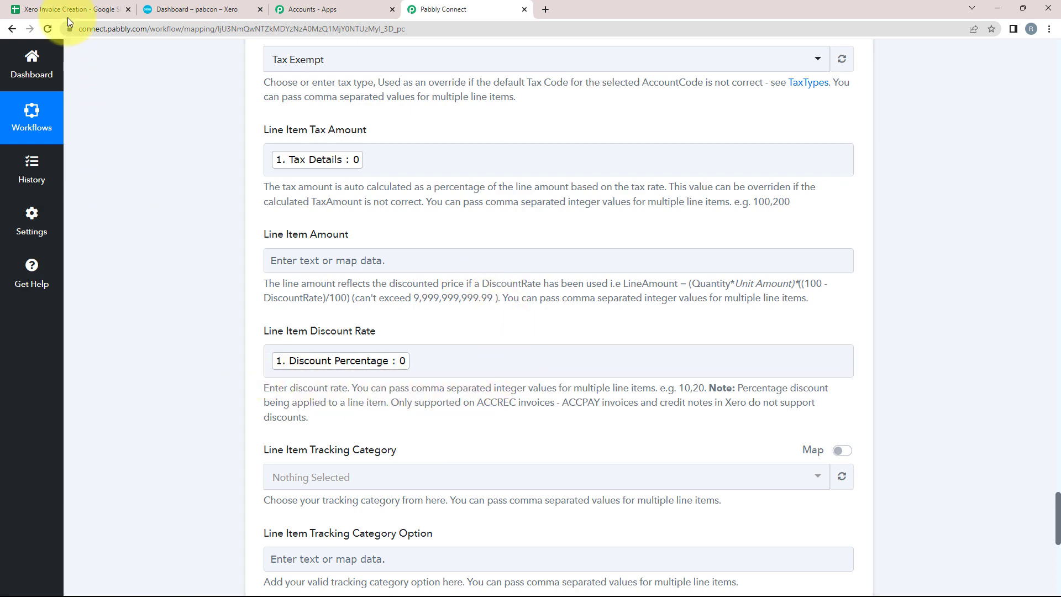
Step: Check the spreadsheet and Xero tabs, then save the Xero step and send a test request
{"action": "left_click", "coordinate": [61, 5]}
{"action": "left_click", "coordinate": [651, 201]}
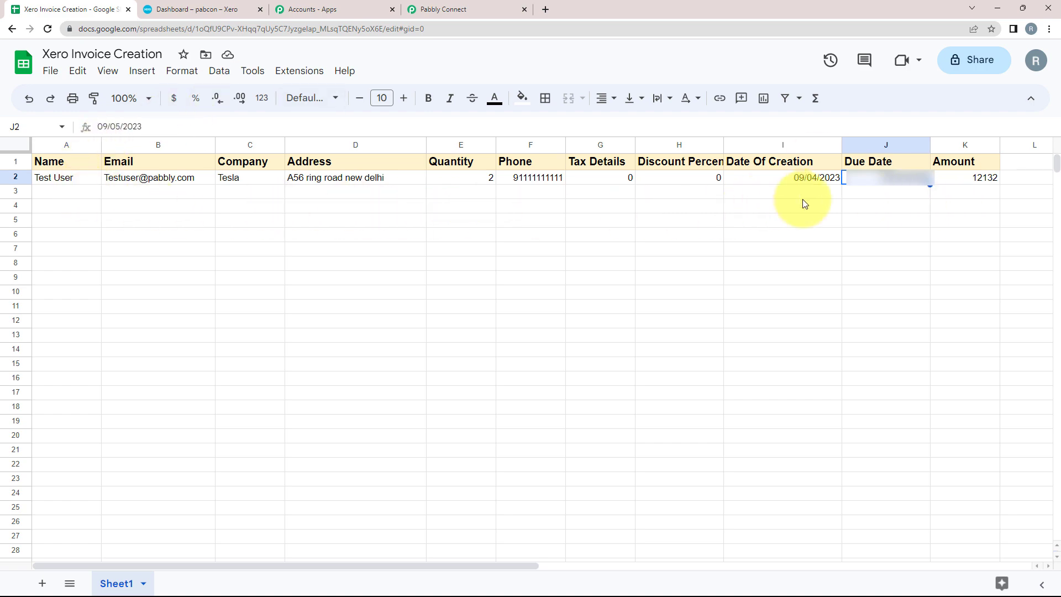
{"action": "left_click", "coordinate": [462, 9]}
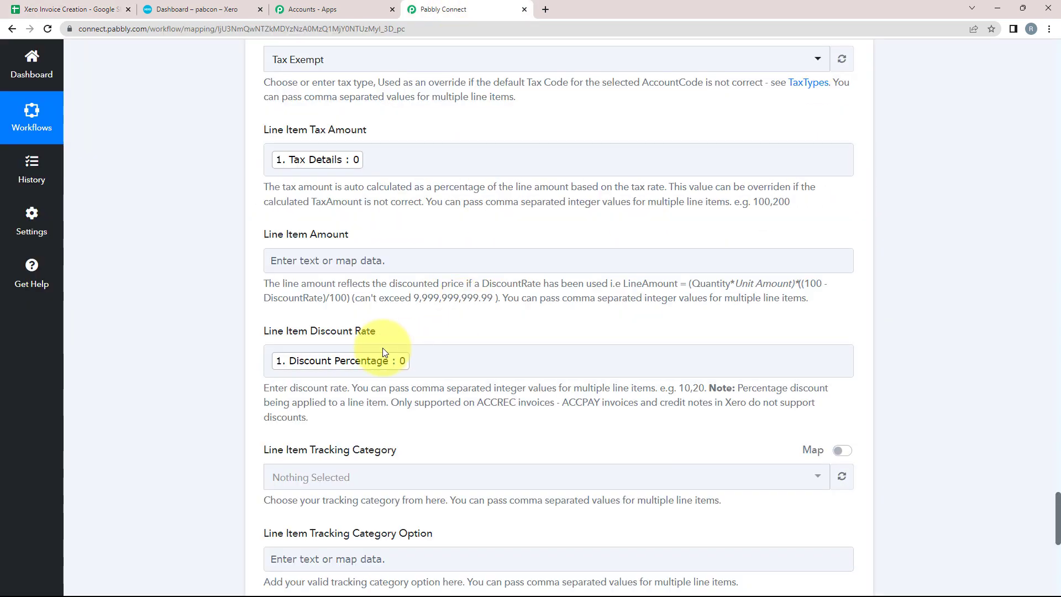
{"action": "scroll", "coordinate": [195, 329], "scroll_direction": "down", "scroll_amount": 2}
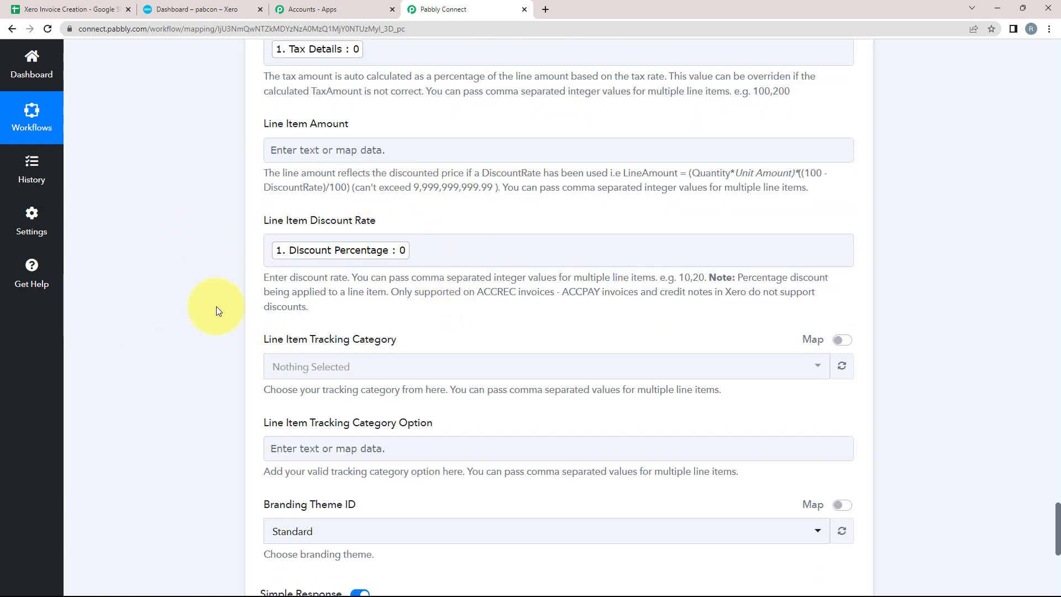
{"action": "scroll", "coordinate": [144, 302], "scroll_direction": "down", "scroll_amount": 3}
{"action": "scroll", "coordinate": [174, 271], "scroll_direction": "down", "scroll_amount": 2}
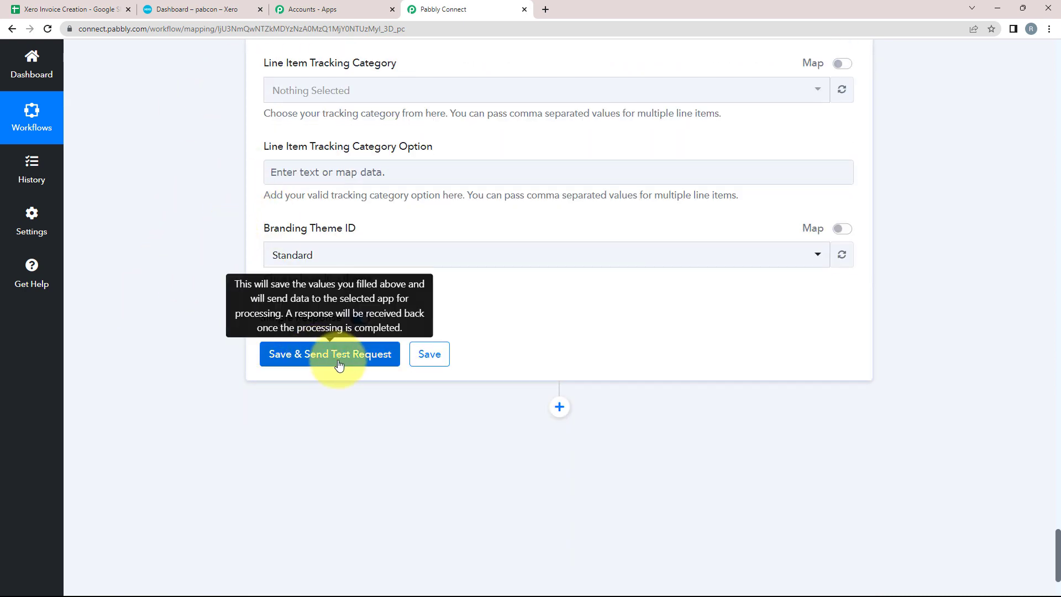
{"action": "left_click", "coordinate": [188, 9]}
{"action": "left_click", "coordinate": [465, 8]}
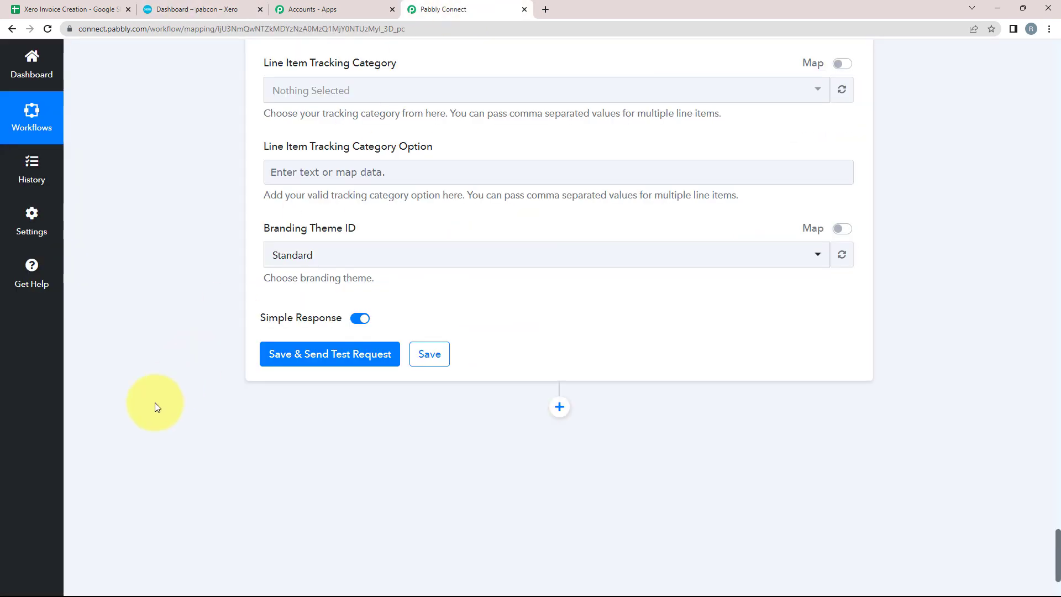
{"action": "left_click", "coordinate": [288, 367]}
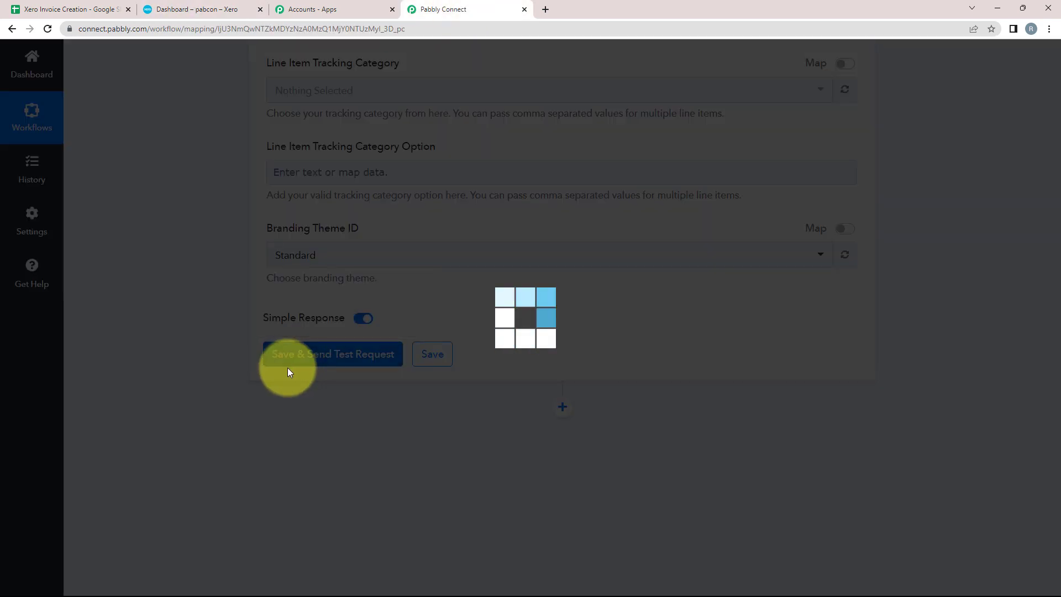
Step: Review the test response for Status OK and the created invoice INV-0004
{"action": "scroll", "coordinate": [334, 446], "scroll_direction": "down", "scroll_amount": 2}
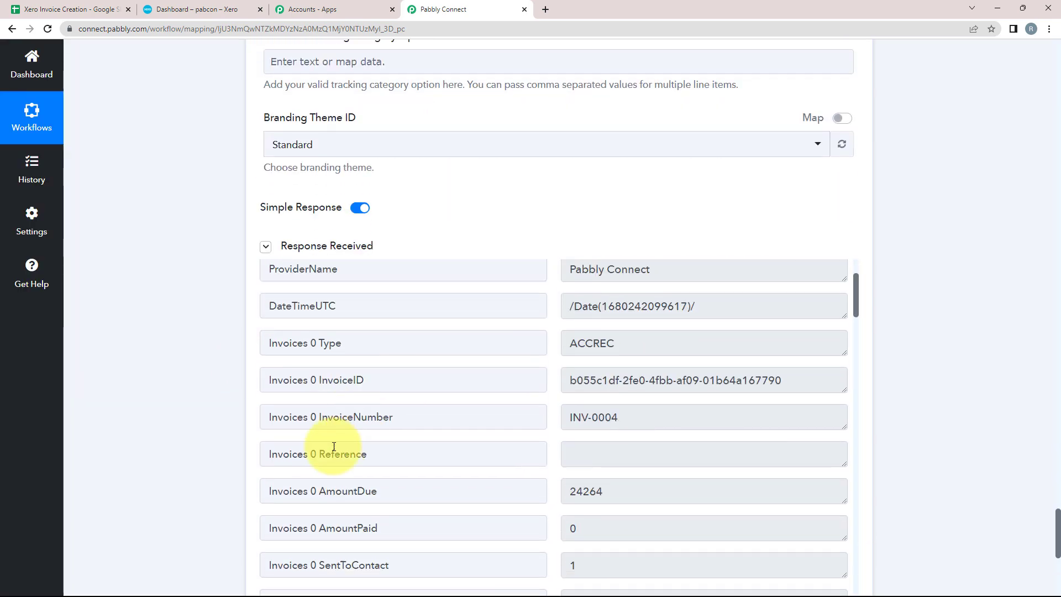
{"action": "scroll", "coordinate": [306, 464], "scroll_direction": "up", "scroll_amount": 2}
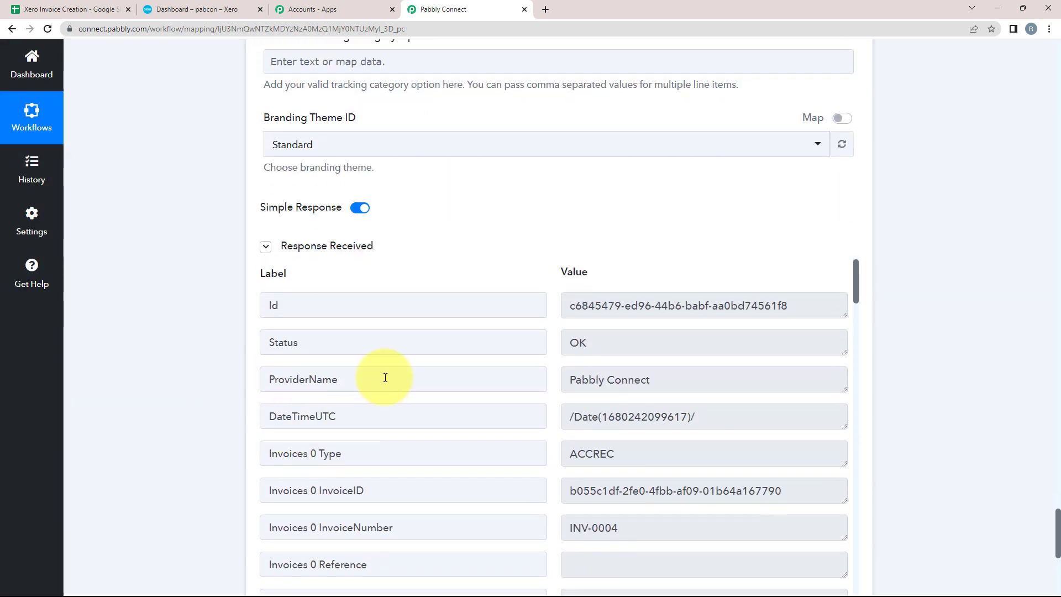
{"action": "double_click", "coordinate": [260, 344]}
{"action": "double_click", "coordinate": [642, 356]}
{"action": "scroll", "coordinate": [509, 407], "scroll_direction": "down", "scroll_amount": 1}
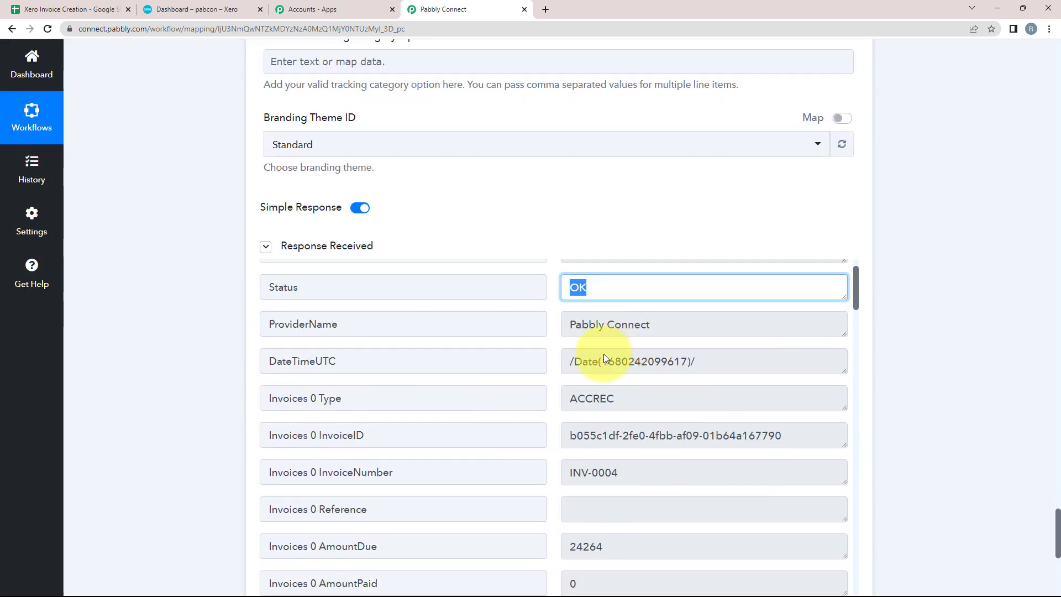
{"action": "scroll", "coordinate": [498, 415], "scroll_direction": "down", "scroll_amount": 4}
{"action": "scroll", "coordinate": [453, 443], "scroll_direction": "down", "scroll_amount": 2}
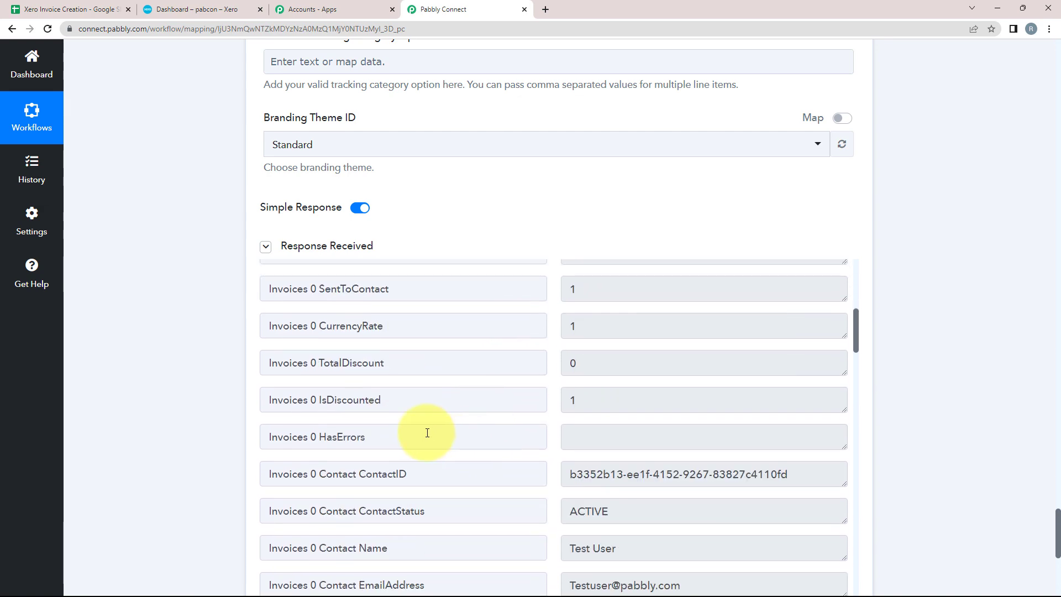
{"action": "scroll", "coordinate": [420, 442], "scroll_direction": "down", "scroll_amount": 1}
{"action": "left_click", "coordinate": [153, 5]}
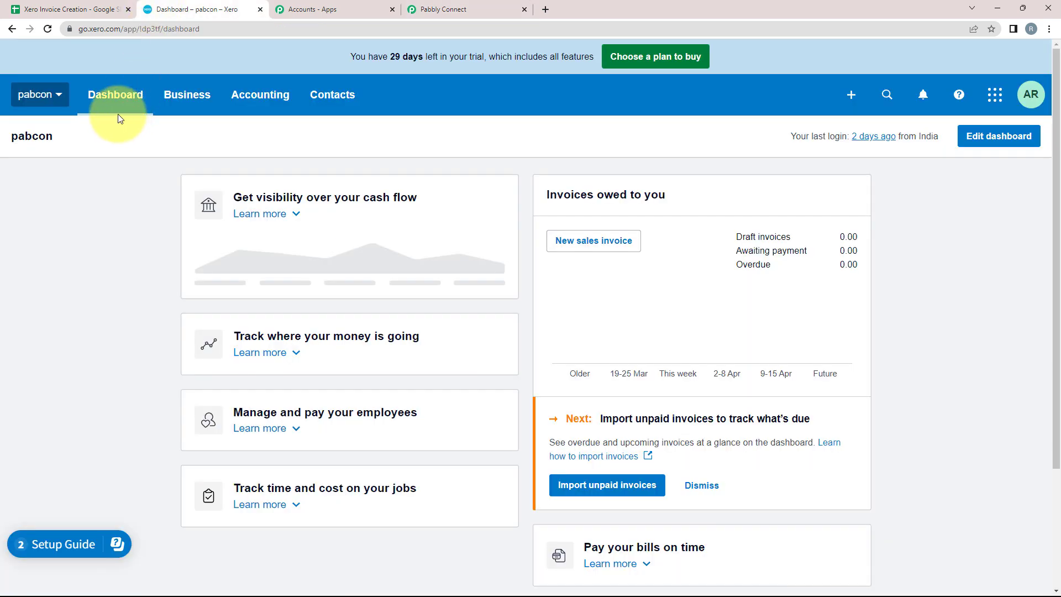
Step: Open INV-0004 from Xero's invoices to verify Tesla, quantity 2 at 12132.00, total 24,264.00
{"action": "left_click", "coordinate": [177, 95]}
{"action": "left_click", "coordinate": [178, 238]}
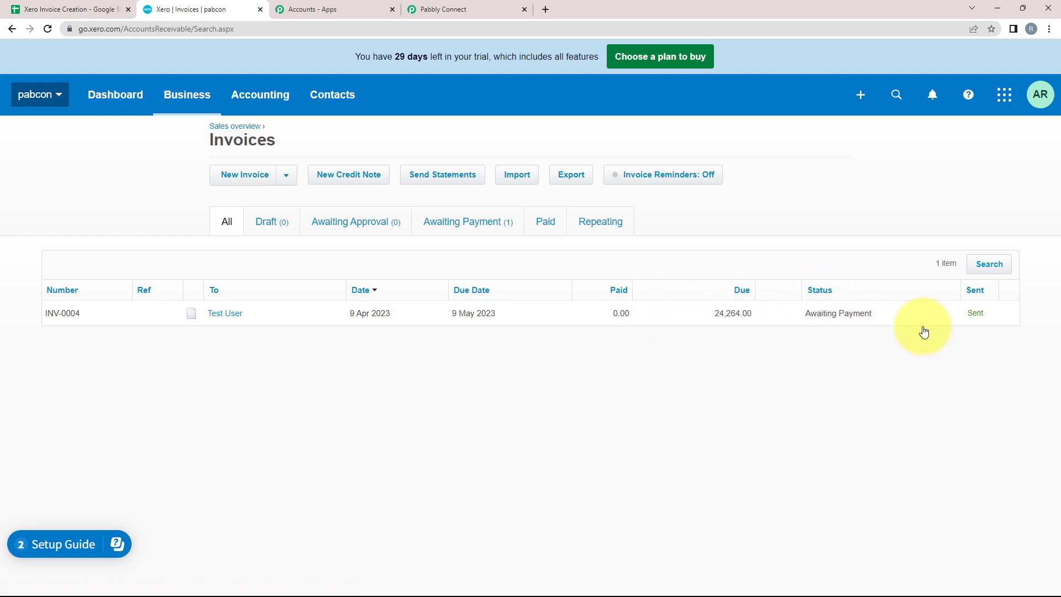
{"action": "left_click", "coordinate": [168, 323]}
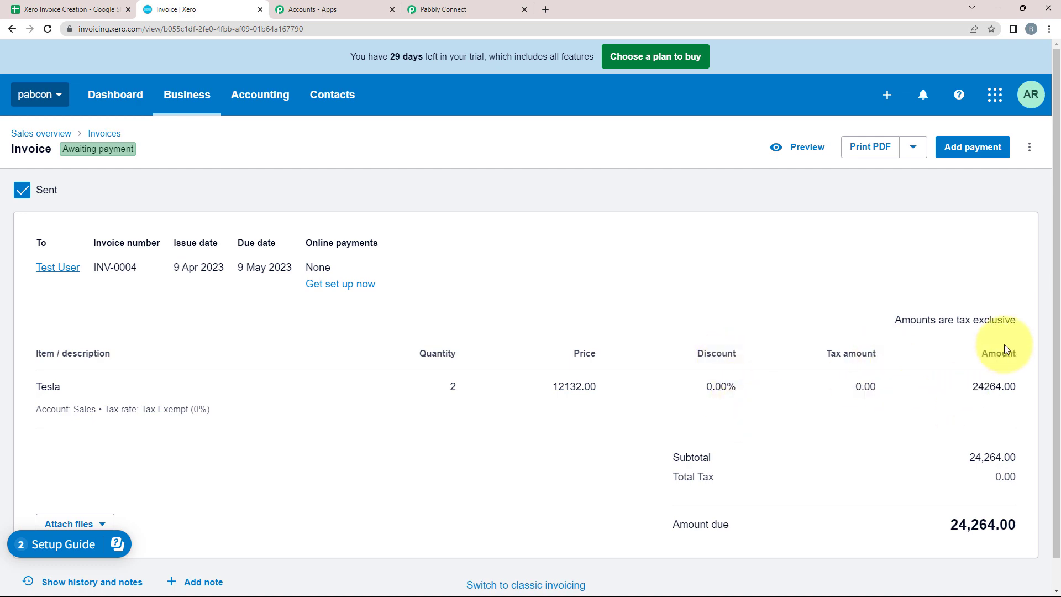
{"action": "scroll", "coordinate": [442, 472], "scroll_direction": "down", "scroll_amount": 1}
{"action": "scroll", "coordinate": [441, 472], "scroll_direction": "up", "scroll_amount": 1}
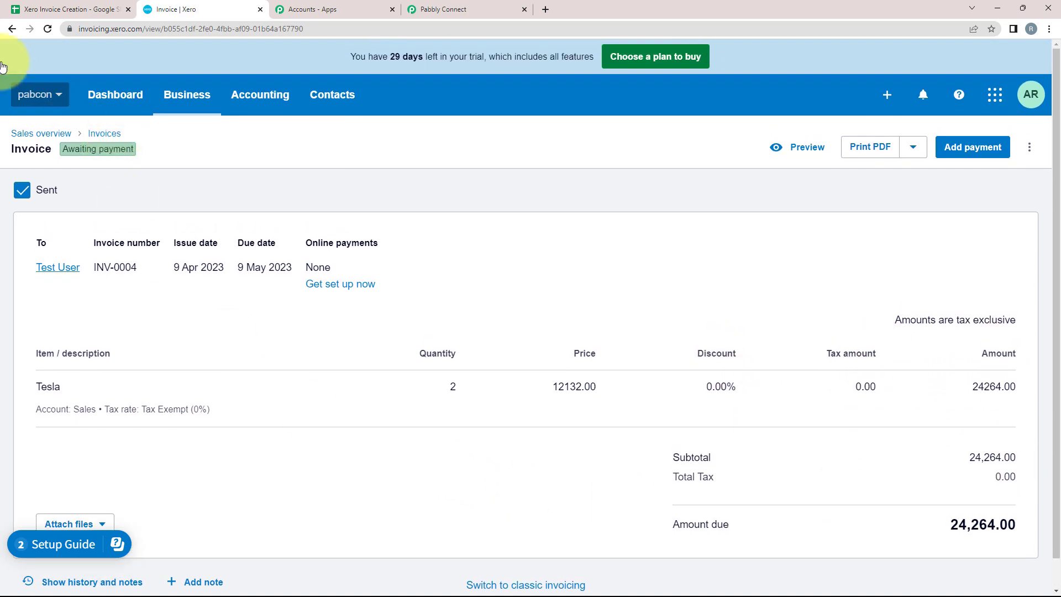
{"action": "left_click", "coordinate": [430, 5]}
{"action": "scroll", "coordinate": [157, 312], "scroll_direction": "up", "scroll_amount": 15}
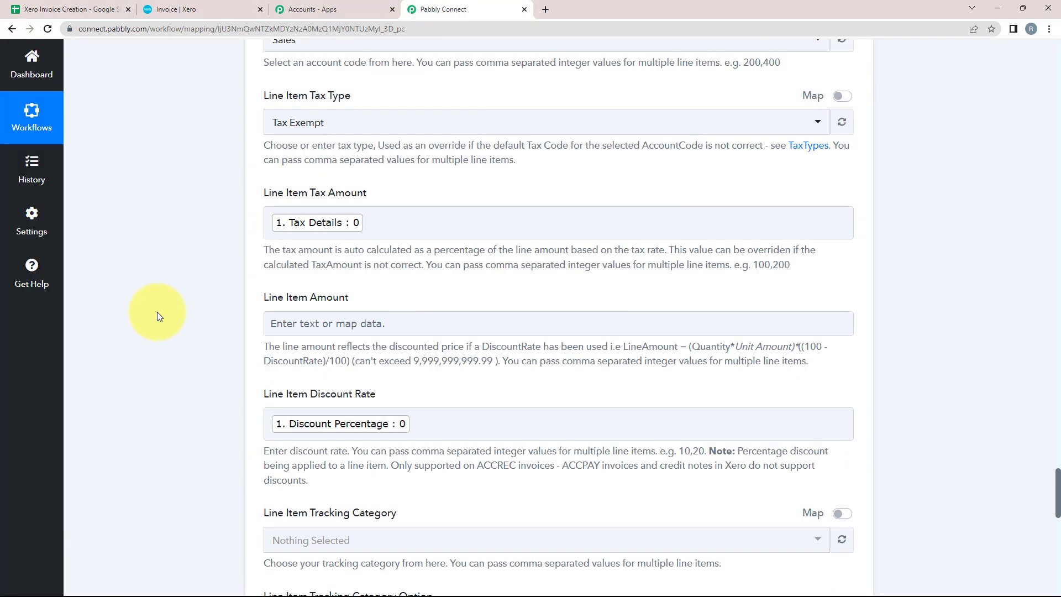
Step: Collapse the date formatter and Google Sheets trigger steps, then go to the spreadsheet
{"action": "scroll", "coordinate": [157, 311], "scroll_direction": "up", "scroll_amount": 20}
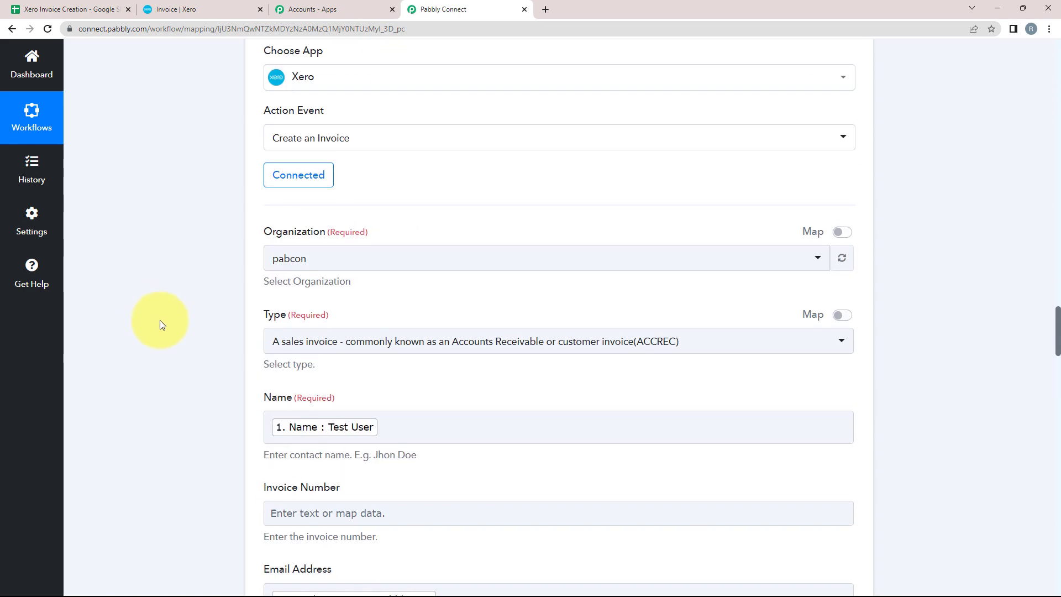
{"action": "scroll", "coordinate": [94, 347], "scroll_direction": "up", "scroll_amount": 10}
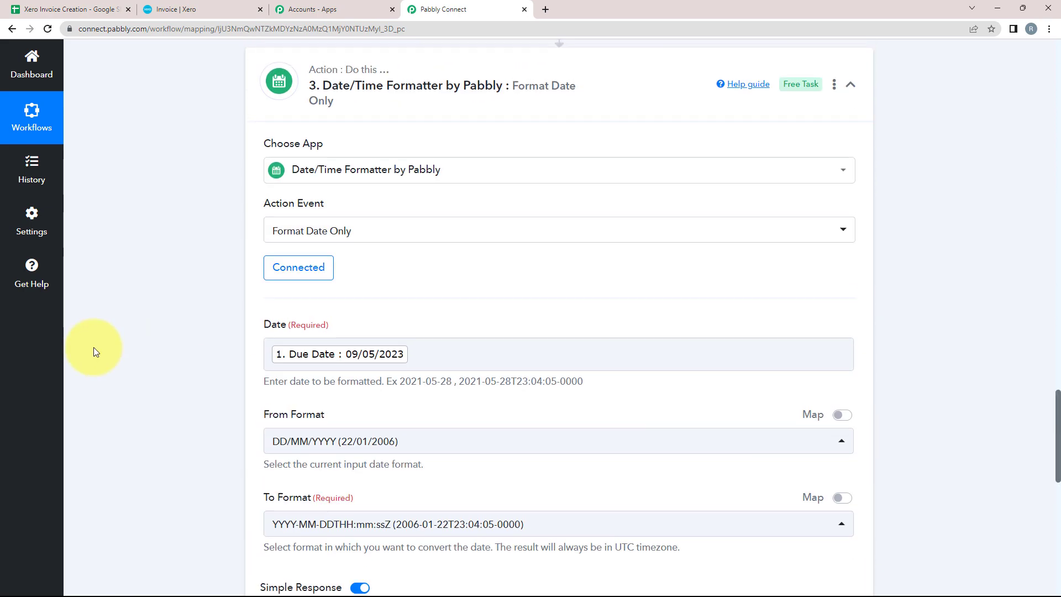
{"action": "scroll", "coordinate": [438, 284], "scroll_direction": "up", "scroll_amount": 15}
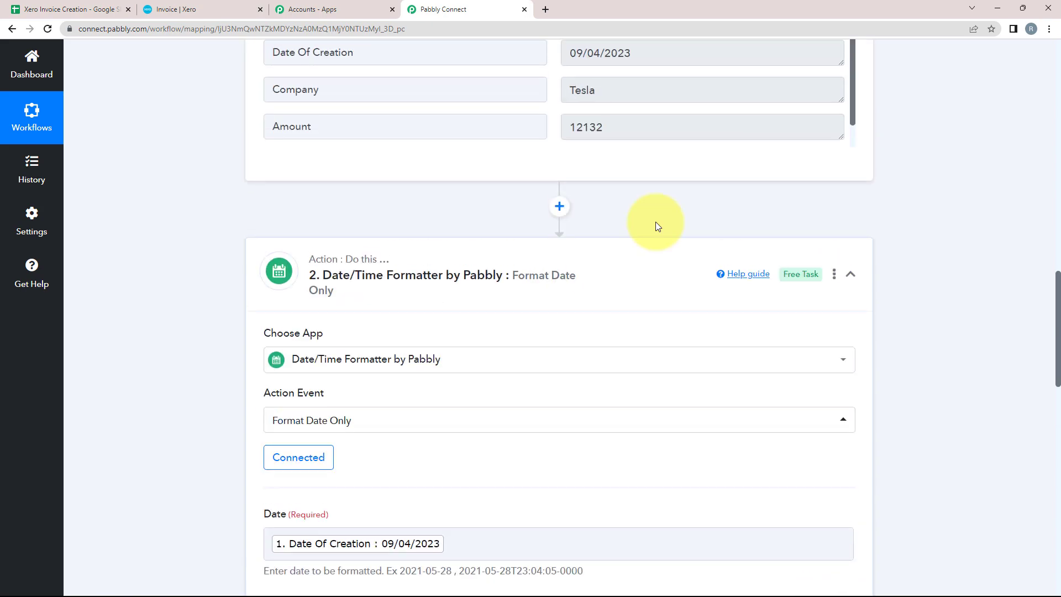
{"action": "left_click", "coordinate": [613, 260]}
{"action": "scroll", "coordinate": [244, 262], "scroll_direction": "up", "scroll_amount": 15}
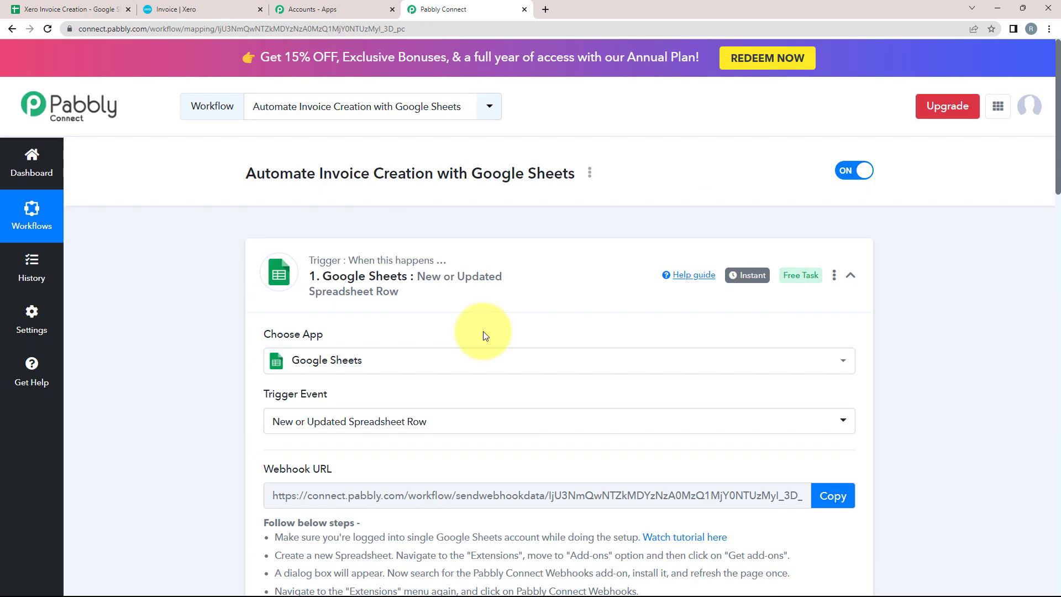
{"action": "left_click", "coordinate": [608, 292]}
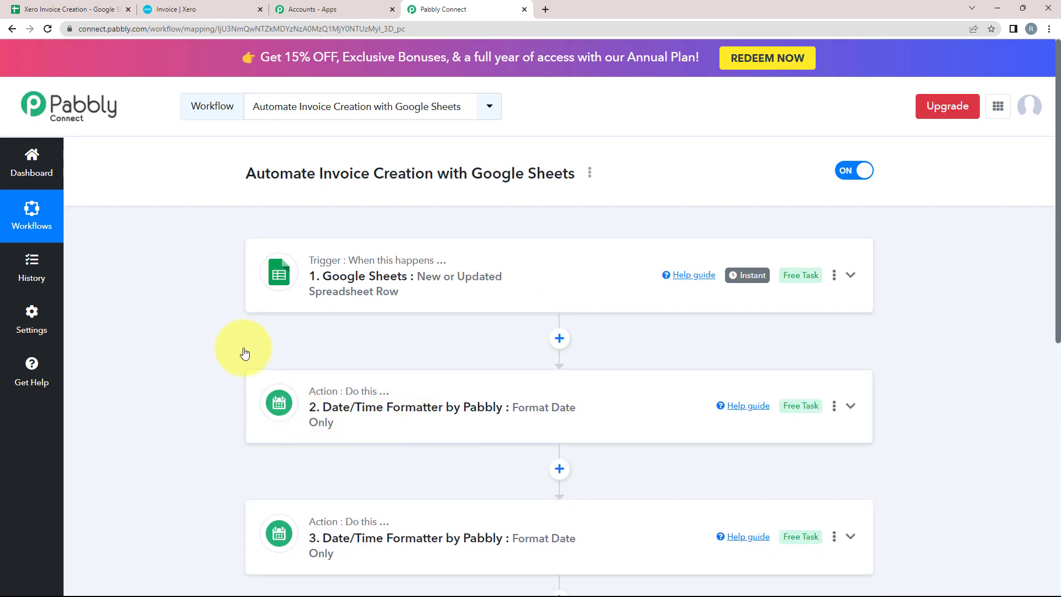
{"action": "left_click", "coordinate": [83, 7]}
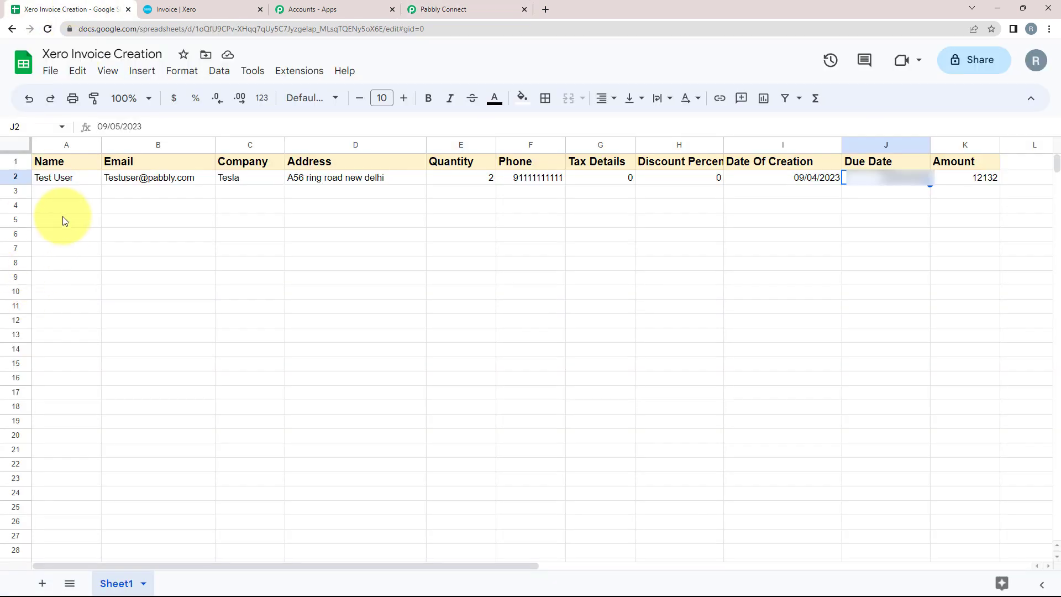
Step: Enter the new customer's name, e-mail, company and address in row 3
{"action": "left_click", "coordinate": [59, 190]}
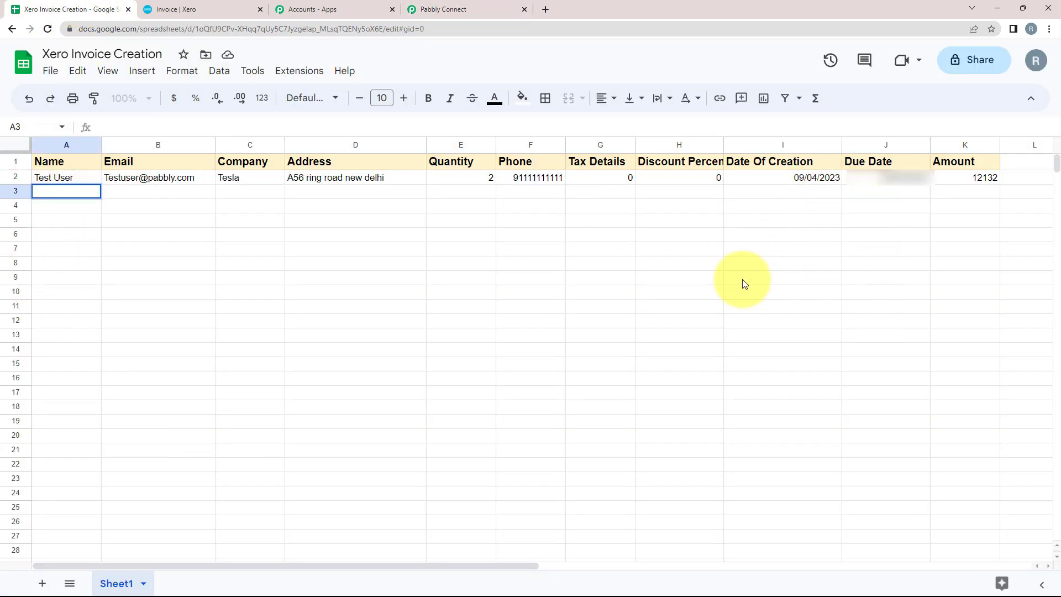
{"action": "type", "text": "Demo user"}
{"action": "key", "text": "Tab"}
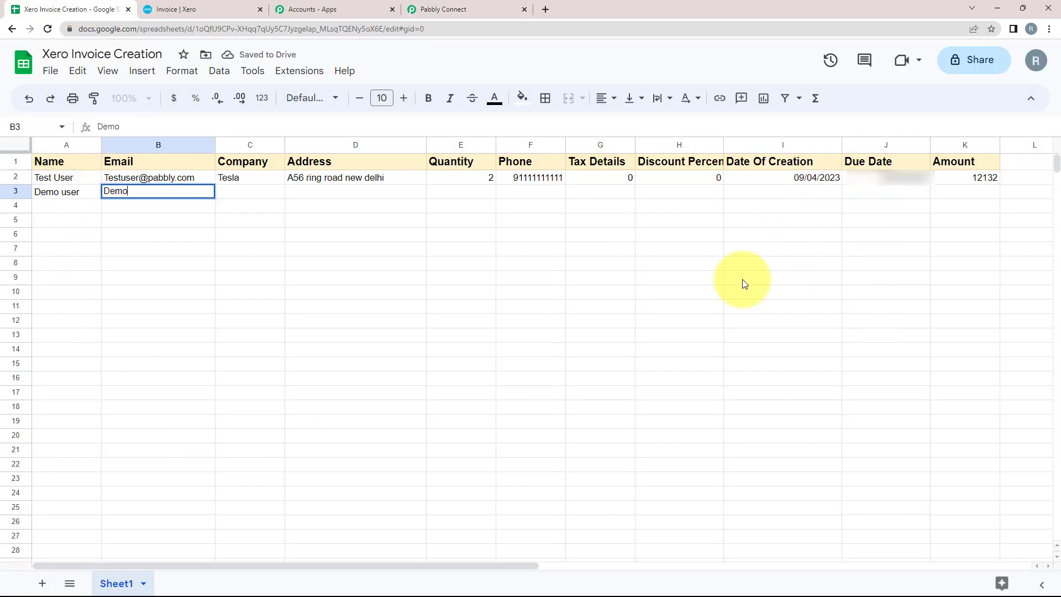
{"action": "key", "text": "Tab"}
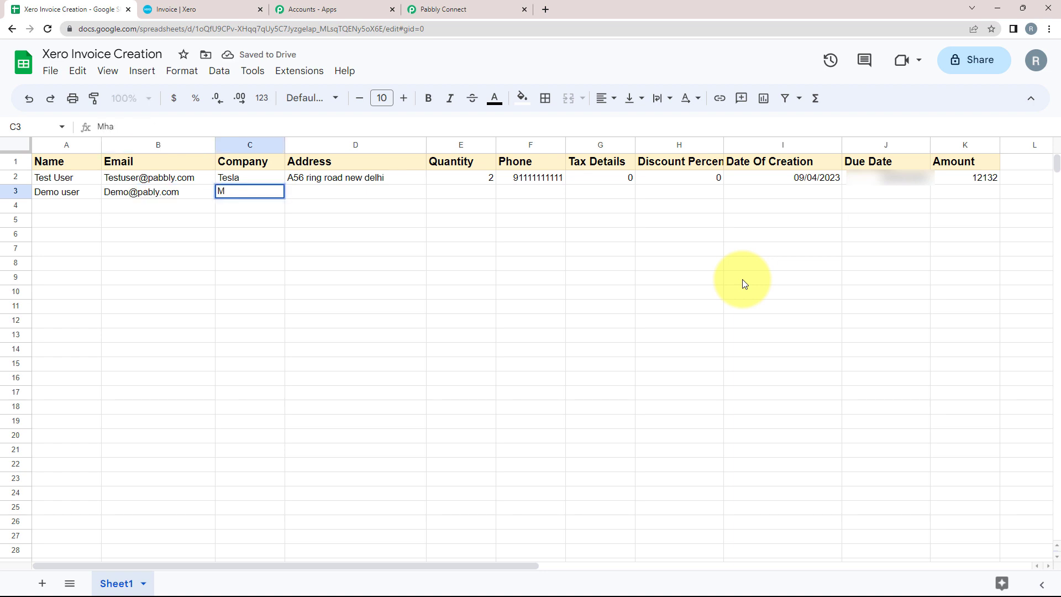
{"action": "type", "text": "Mahemd"}
{"action": "key", "text": "BackSpace"}
{"action": "key", "text": "BackSpace"}
{"action": "type", "text": "ndra"}
{"action": "key", "text": "Tab"}
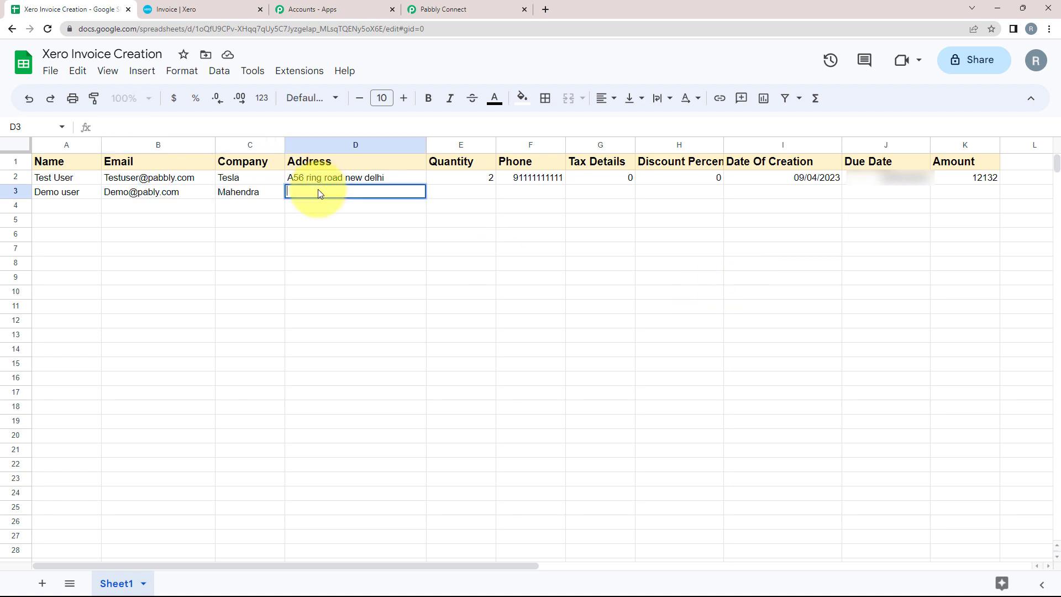
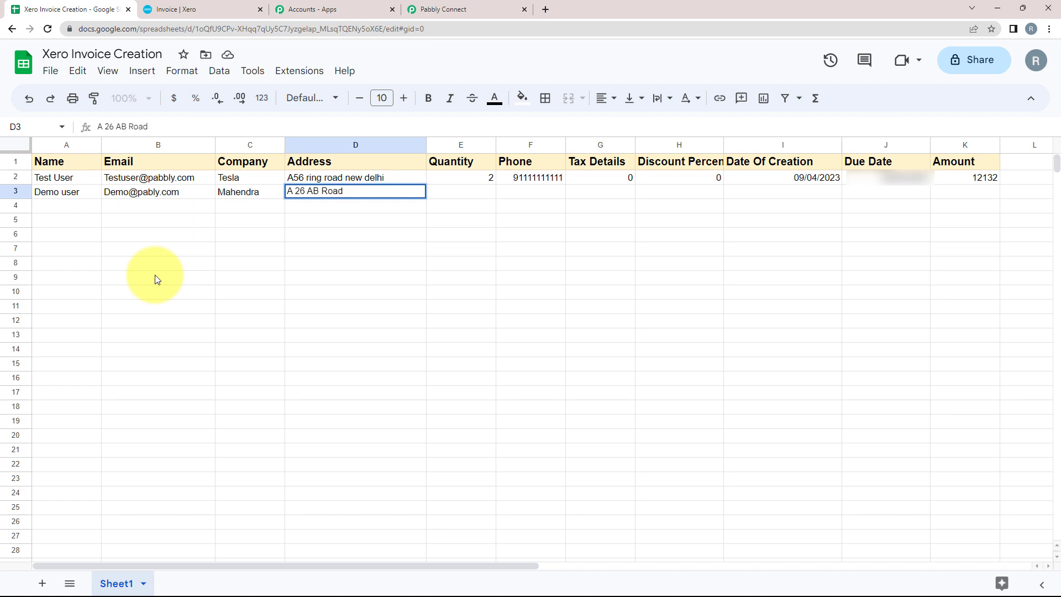
{"action": "key", "text": "Tab"}
Step: Fill quantity 1, phone number, discount 0, dates 12/04/2023 and 18/05/2023, and amount 15321
{"action": "left_click", "coordinate": [380, 195]}
{"action": "key", "text": "Tab"}
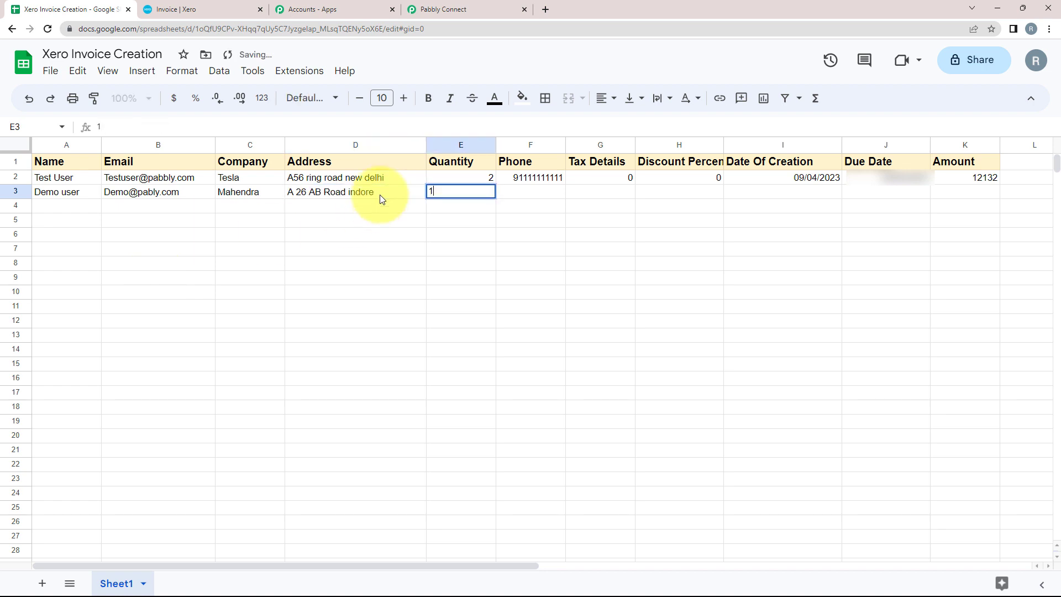
{"action": "key", "text": "Tab"}
{"action": "key", "text": "Tab"}
{"action": "key", "text": "Tab"}
{"action": "key", "text": "Tab"}
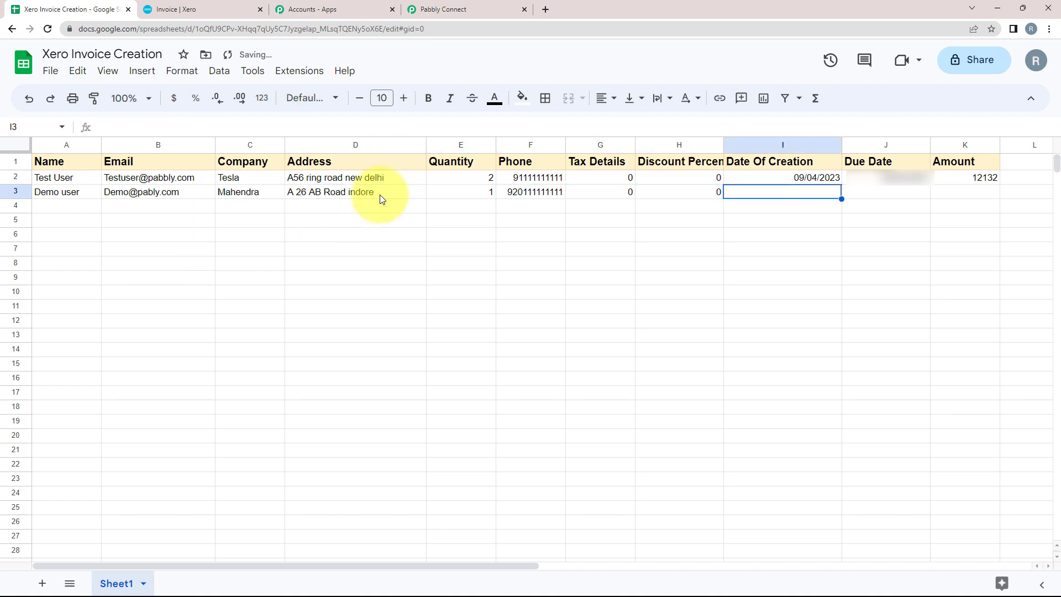
{"action": "key", "text": "Tab"}
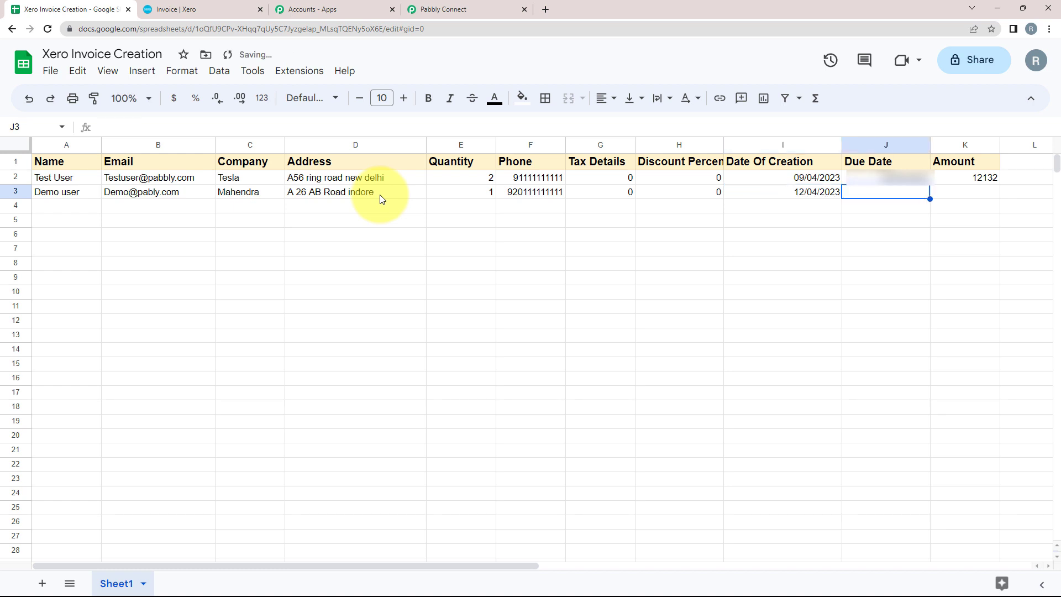
{"action": "key", "text": "Tab"}
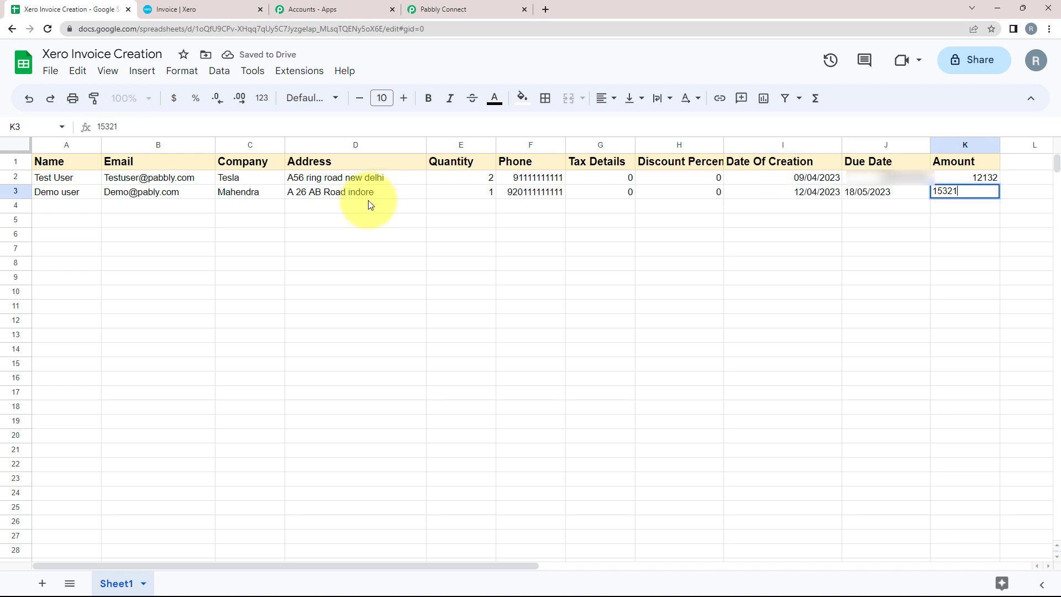
{"action": "left_click", "coordinate": [411, 236]}
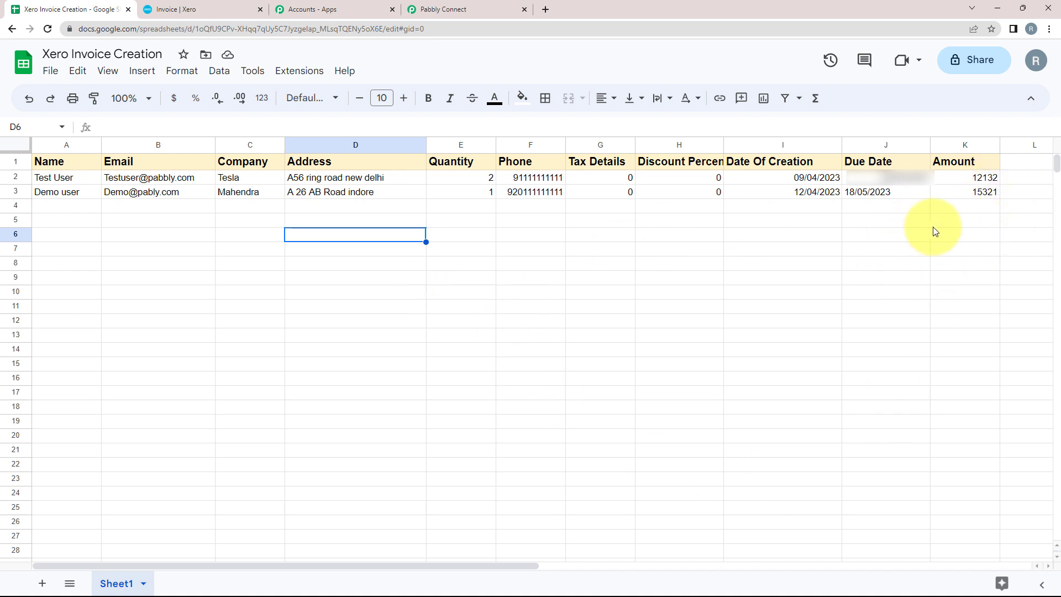
Step: Go to Xero's invoice list and compare it with the new spreadsheet row
{"action": "left_click", "coordinate": [201, 5]}
{"action": "left_click", "coordinate": [175, 95]}
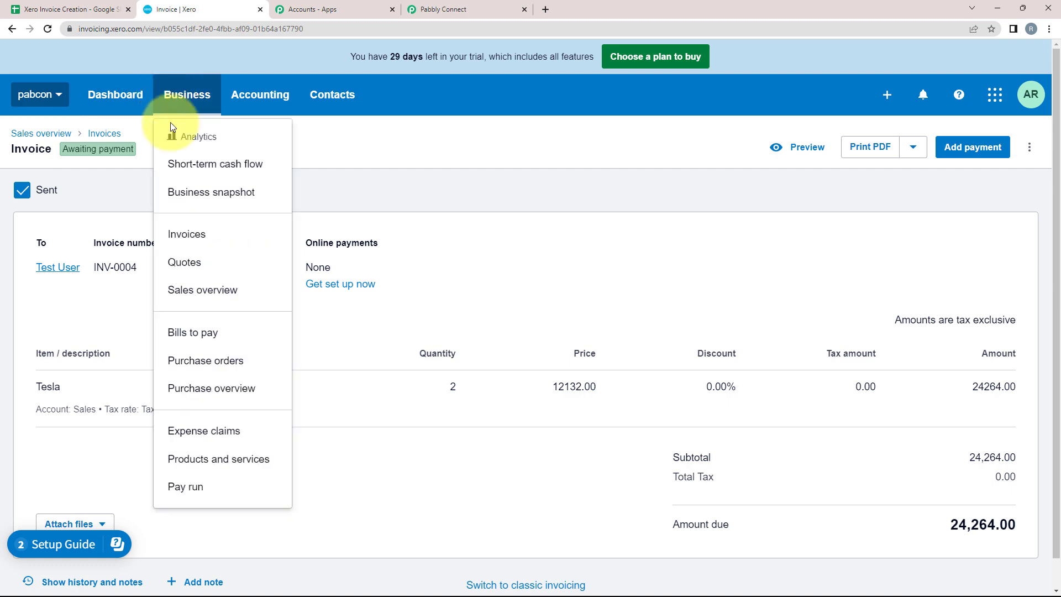
{"action": "left_click", "coordinate": [181, 234]}
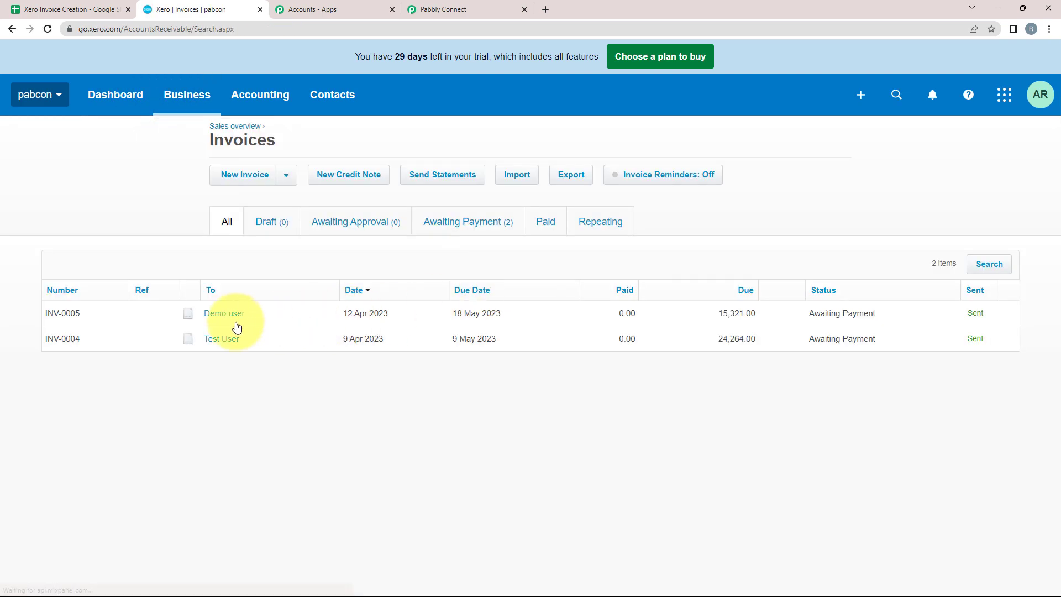
{"action": "left_click", "coordinate": [69, 10]}
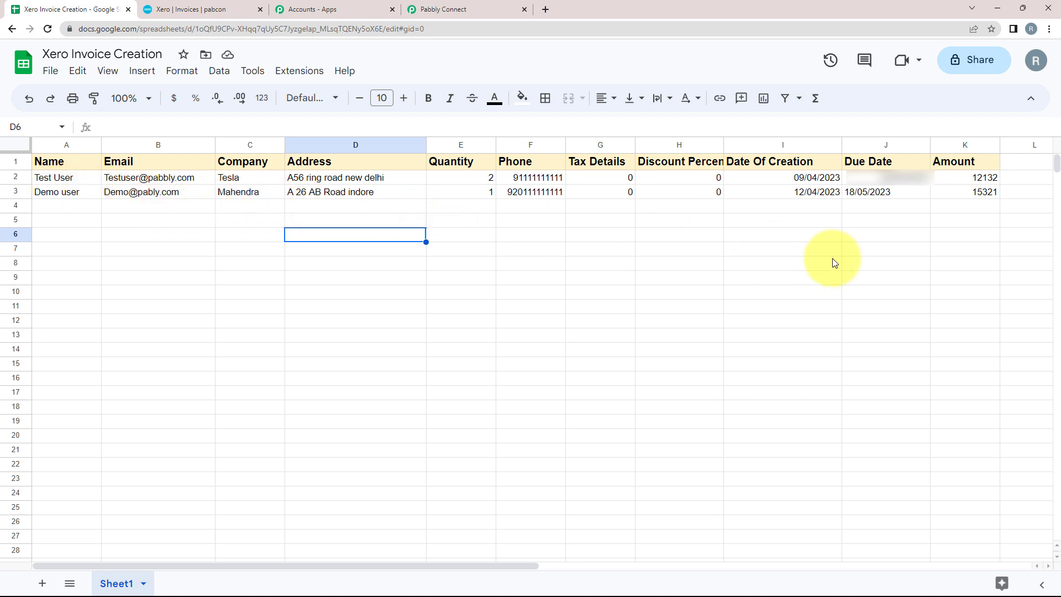
{"action": "left_click", "coordinate": [193, 10]}
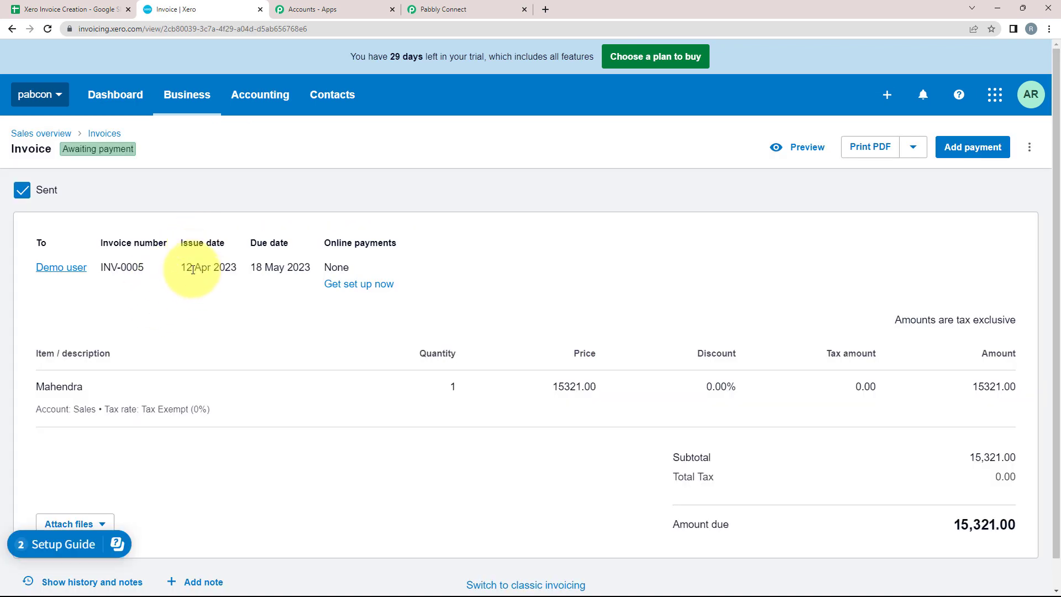
Step: Verify INV-0005's issue date 12 Apr 2023, due date 18 May 2023 and price 15321.00
{"action": "left_click_drag", "start_coordinate": [182, 268], "coordinate": [237, 267]}
{"action": "left_click", "coordinate": [49, 9]}
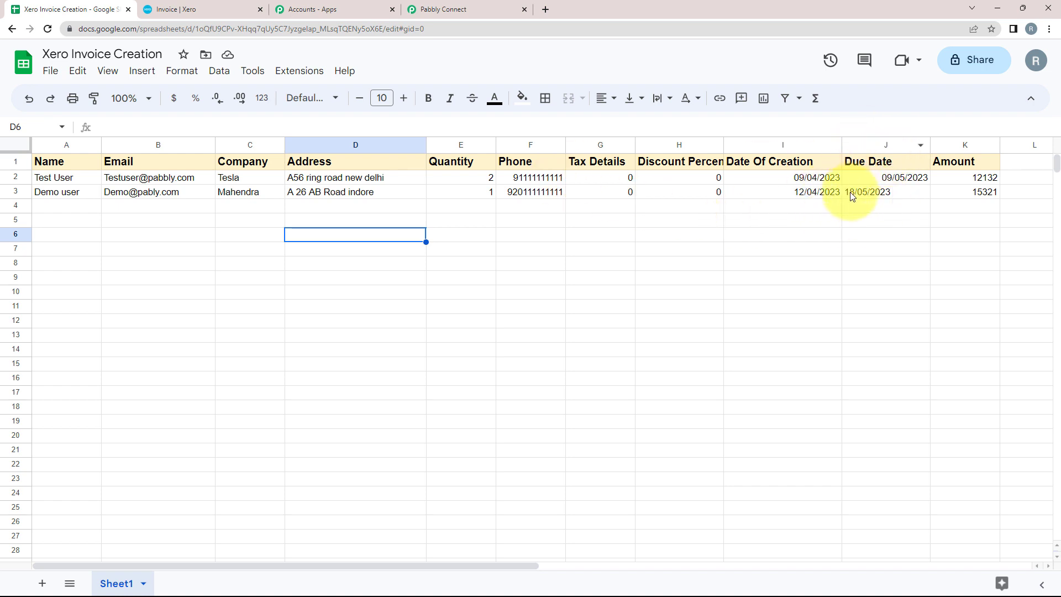
{"action": "left_click", "coordinate": [176, 9]}
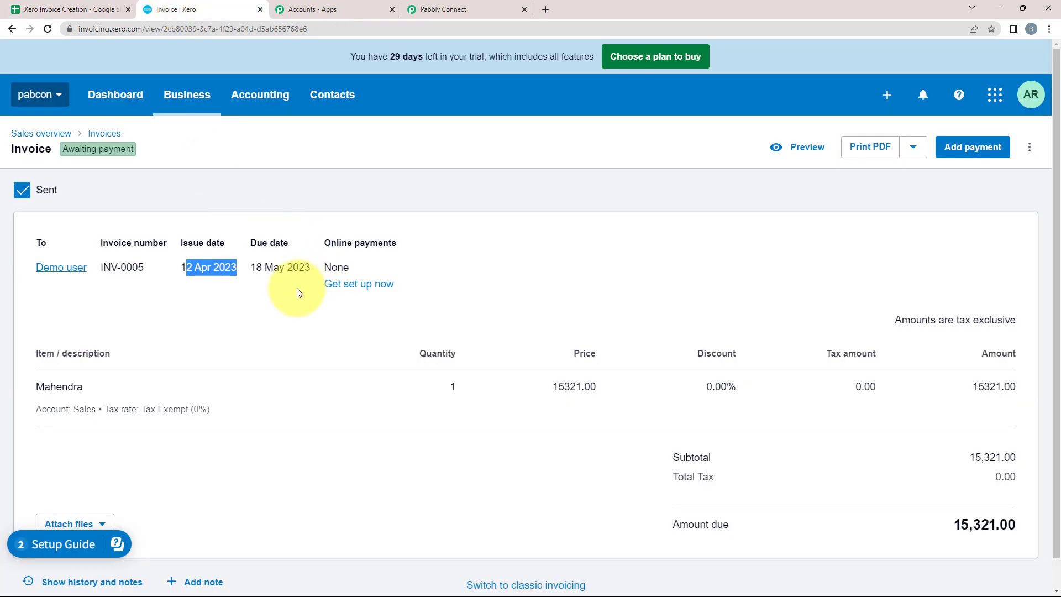
{"action": "left_click_drag", "start_coordinate": [252, 267], "coordinate": [311, 268]}
{"action": "left_click_drag", "start_coordinate": [548, 386], "coordinate": [599, 387]}
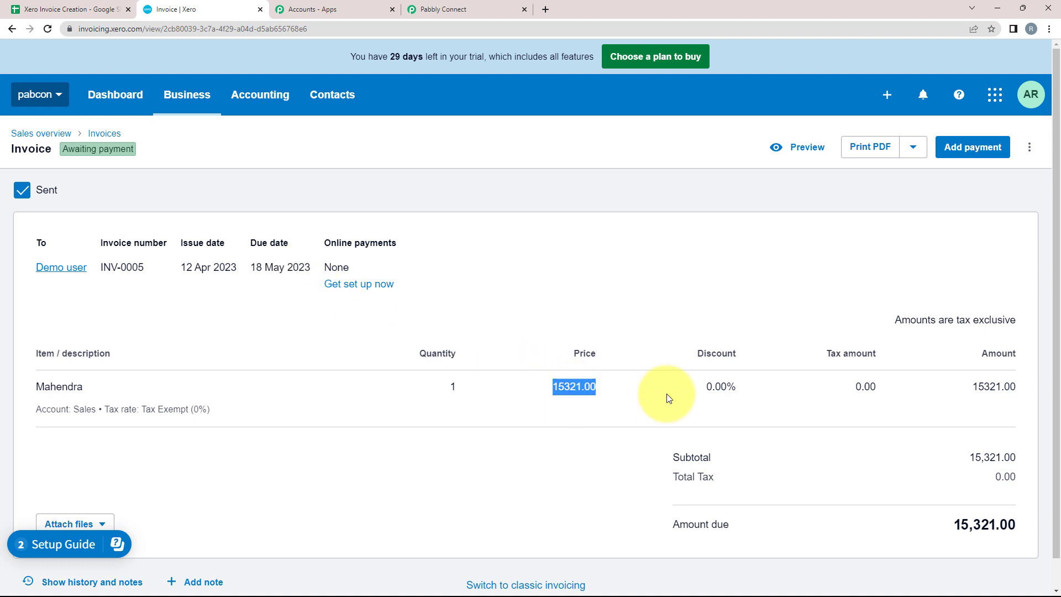
{"action": "scroll", "coordinate": [356, 444], "scroll_direction": "down", "scroll_amount": 1}
{"action": "left_click", "coordinate": [427, 10]}
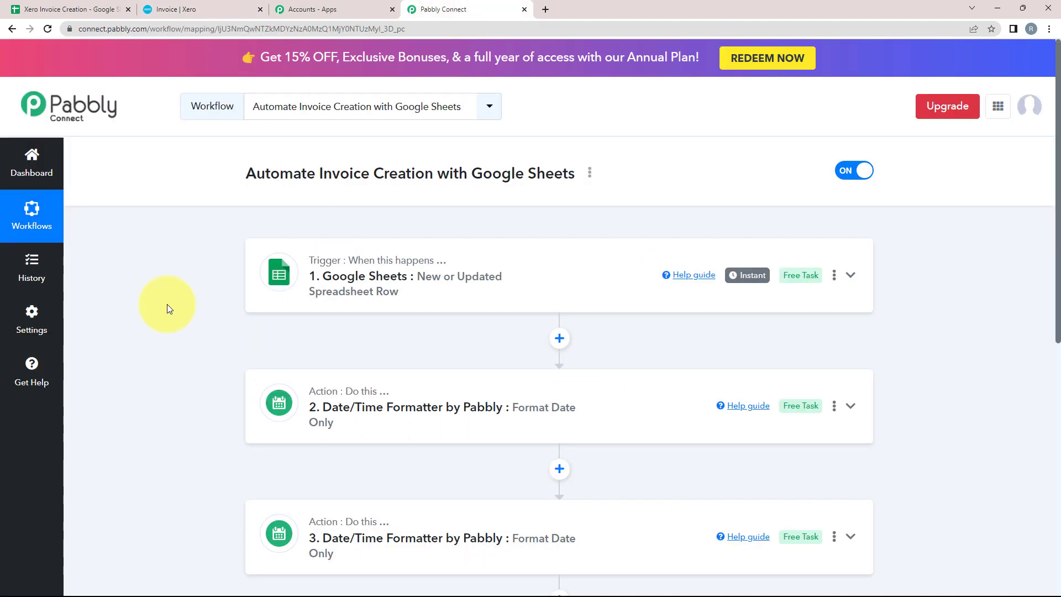
{"action": "scroll", "coordinate": [167, 304], "scroll_direction": "down", "scroll_amount": 2}
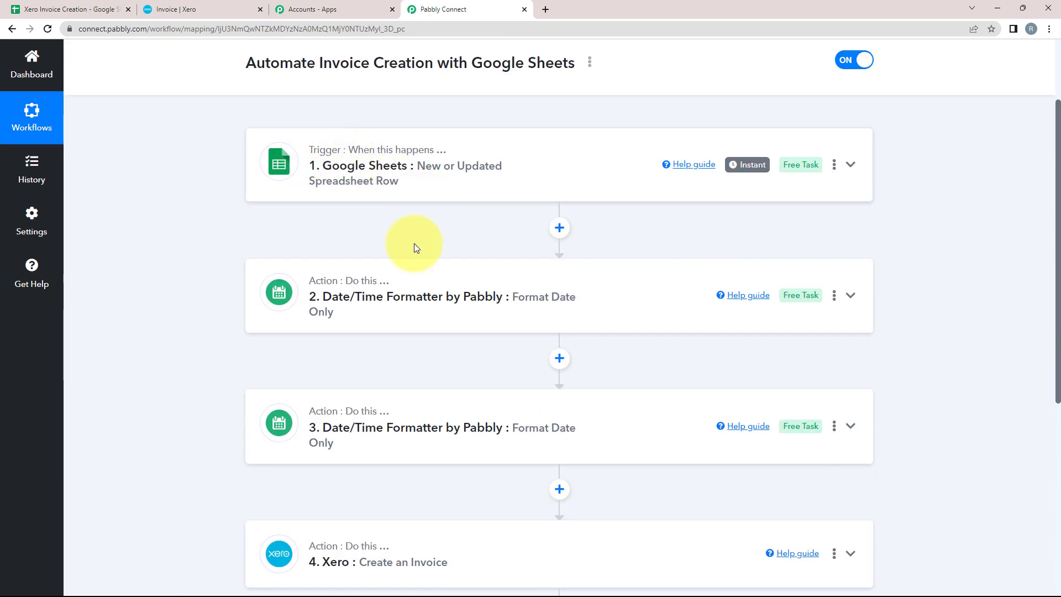
{"action": "scroll", "coordinate": [218, 433], "scroll_direction": "down", "scroll_amount": 1}
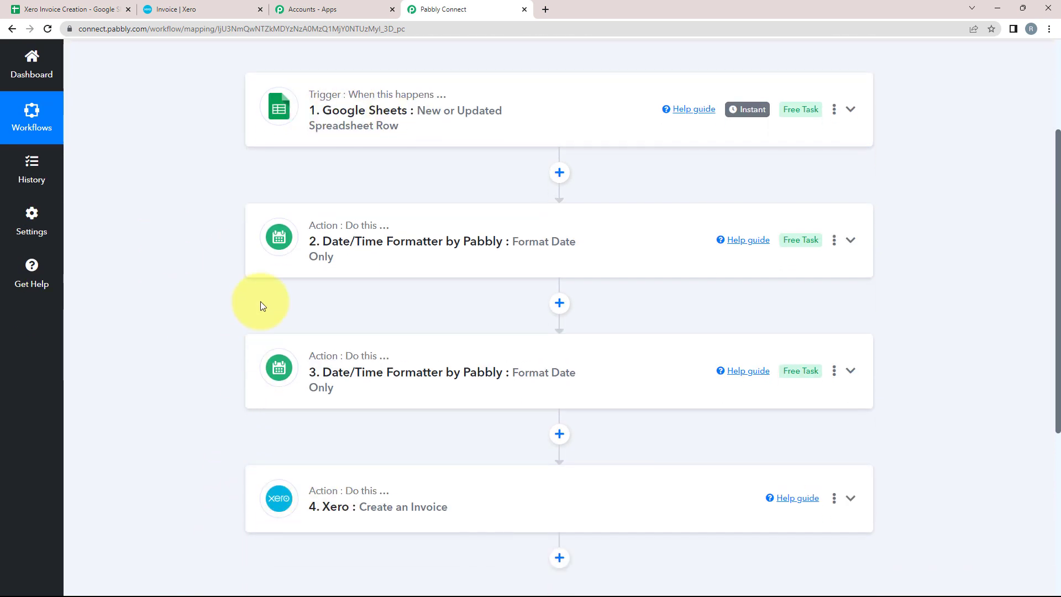
{"action": "mouse_move", "coordinate": [338, 97]}
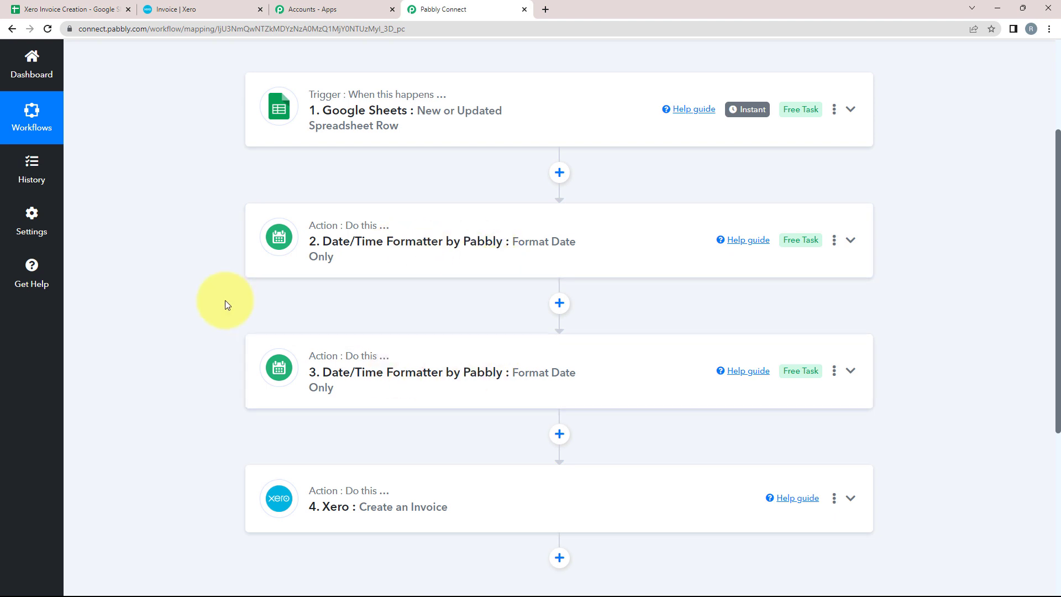
{"action": "scroll", "coordinate": [272, 390], "scroll_direction": "up", "scroll_amount": 2}
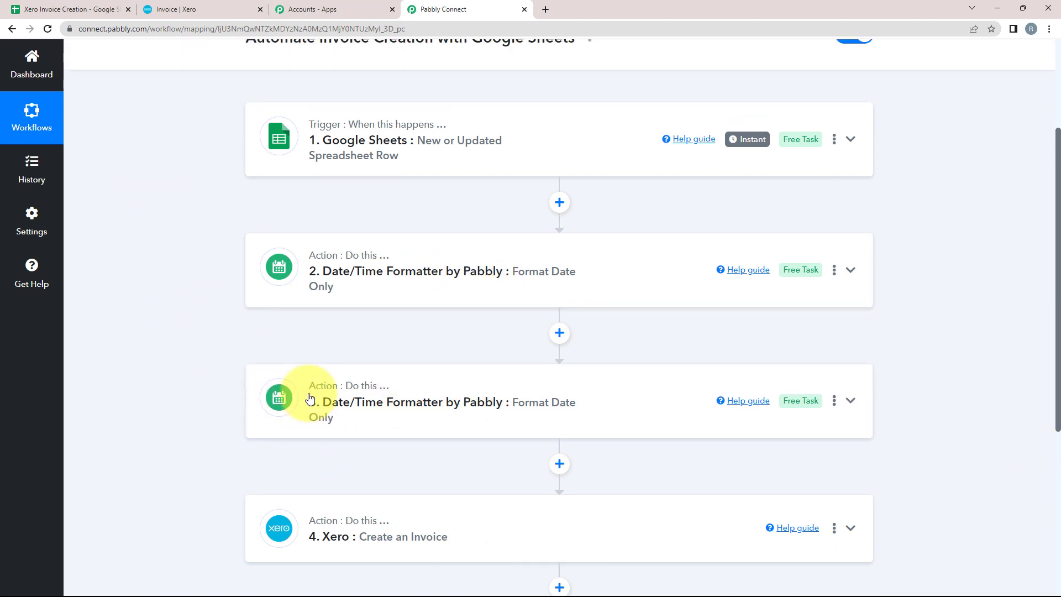
{"action": "scroll", "coordinate": [232, 364], "scroll_direction": "down", "scroll_amount": 2}
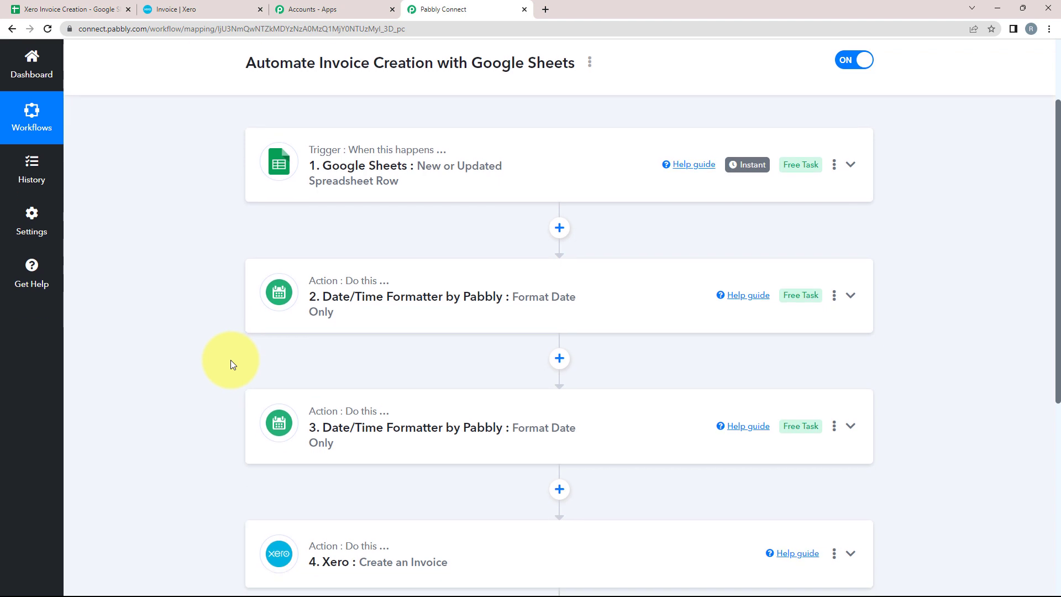